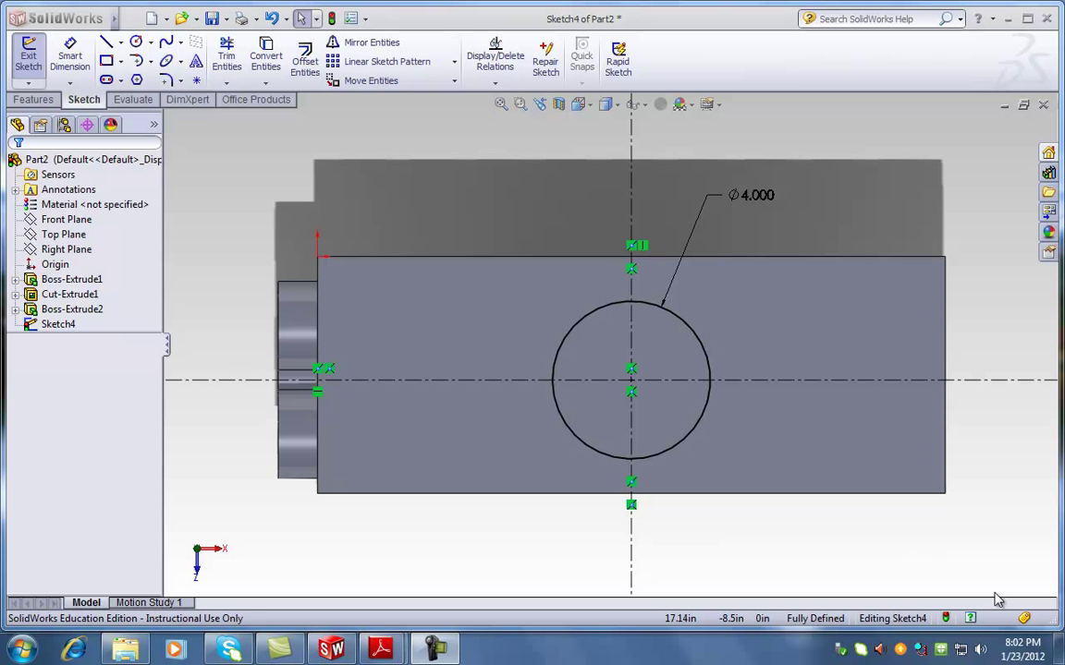
Extrude the 4.000-diameter circle 1.75 in as a new boss, then rotate the part to view it
{"action": "left_click", "coordinate": [435, 650]}
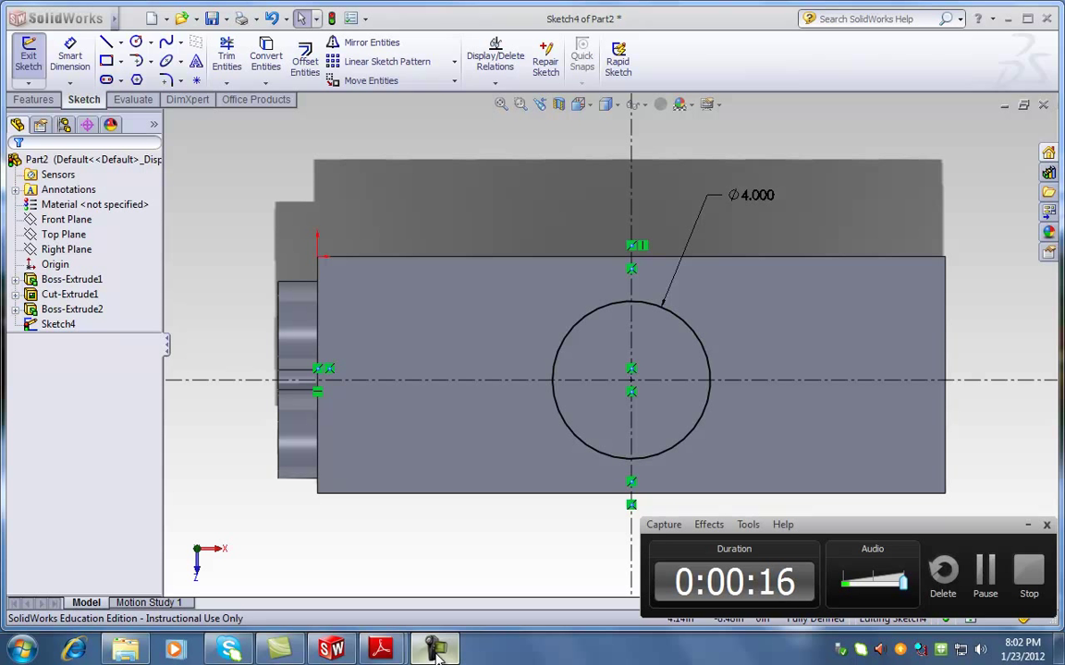
{"action": "left_click", "coordinate": [1028, 527]}
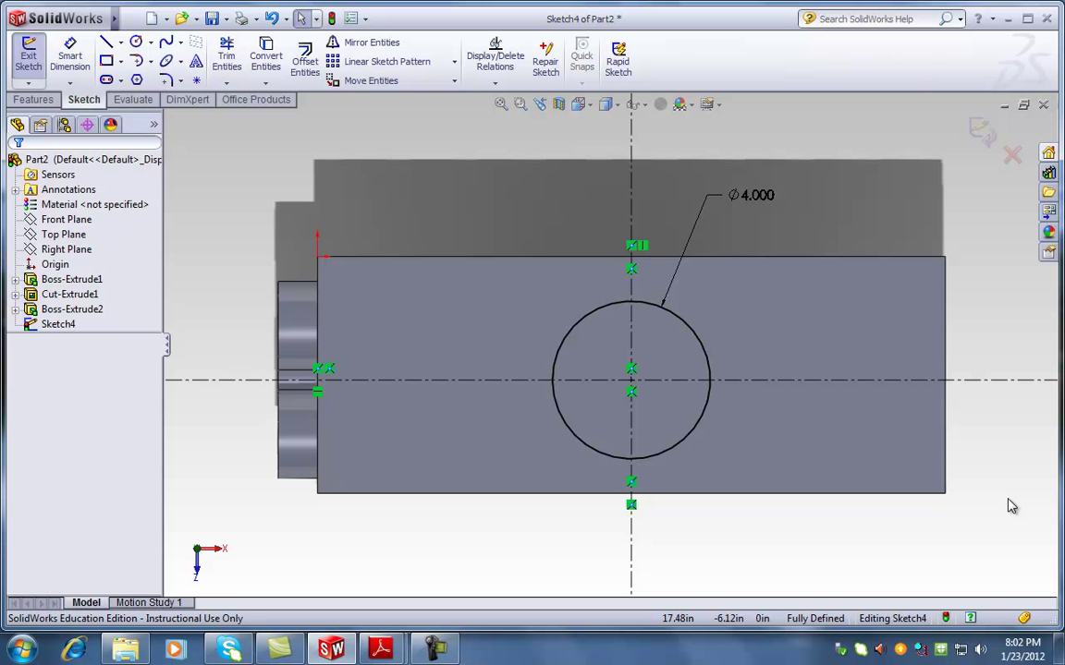
{"action": "left_click", "coordinate": [27, 100]}
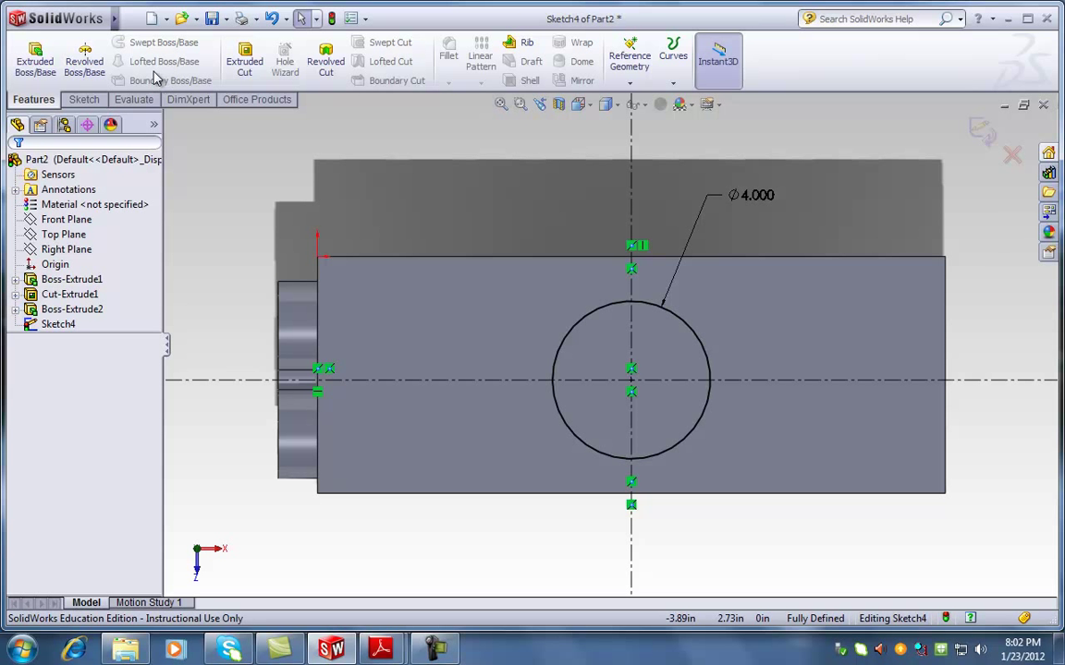
{"action": "left_click", "coordinate": [35, 57]}
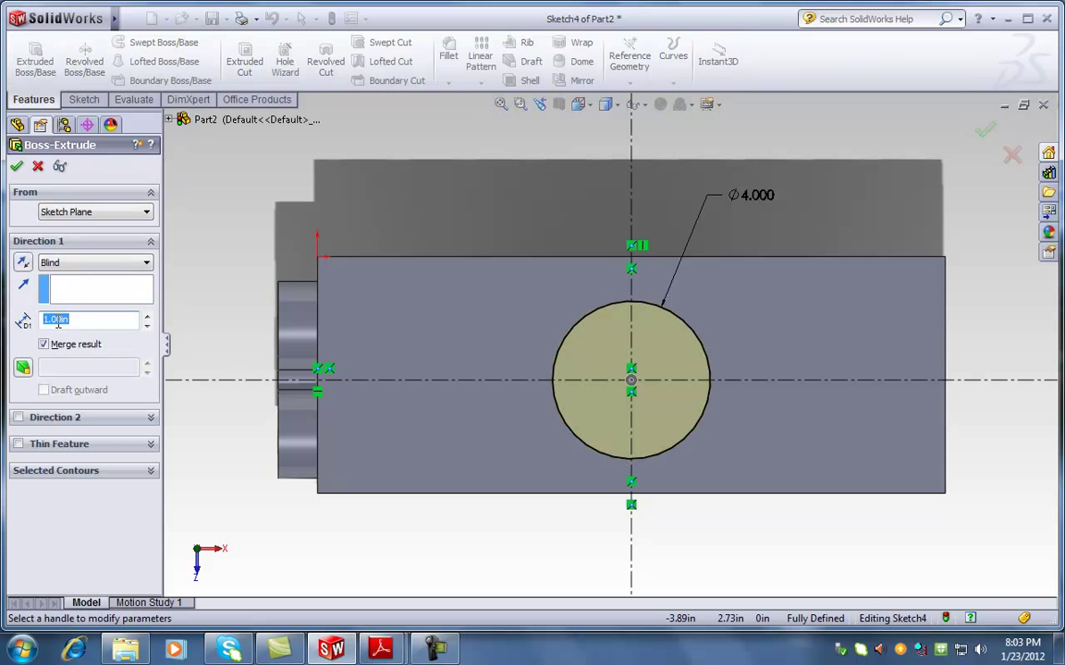
{"action": "type", "text": "1.75"}
{"action": "key", "text": "Return"}
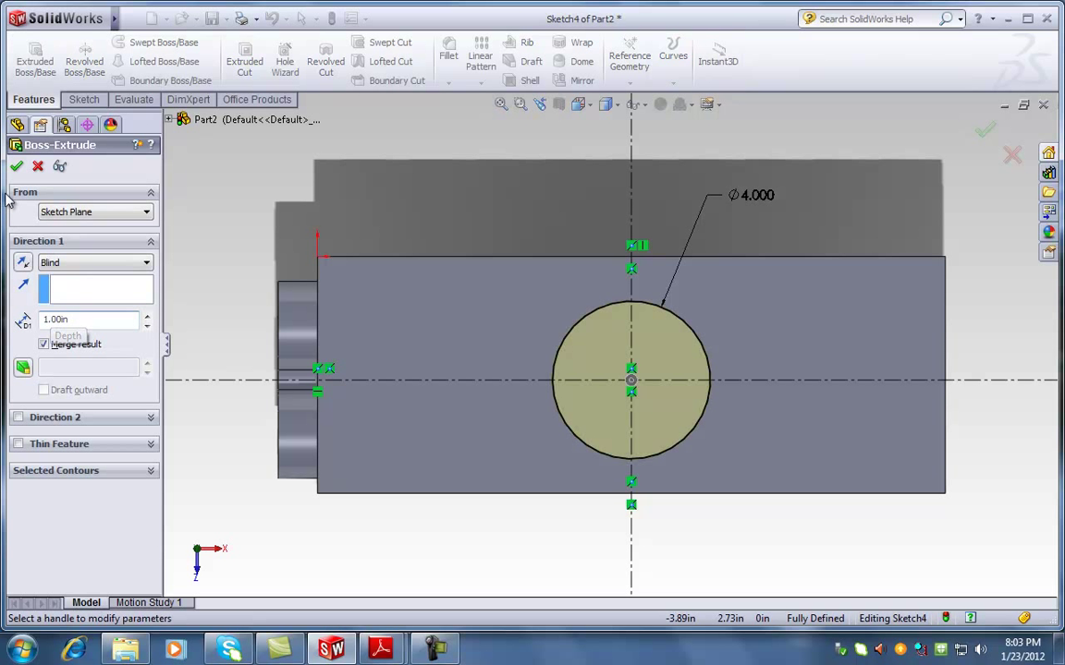
{"action": "middle_click_drag", "start_coordinate": [286, 226], "coordinate": [266, 242]}
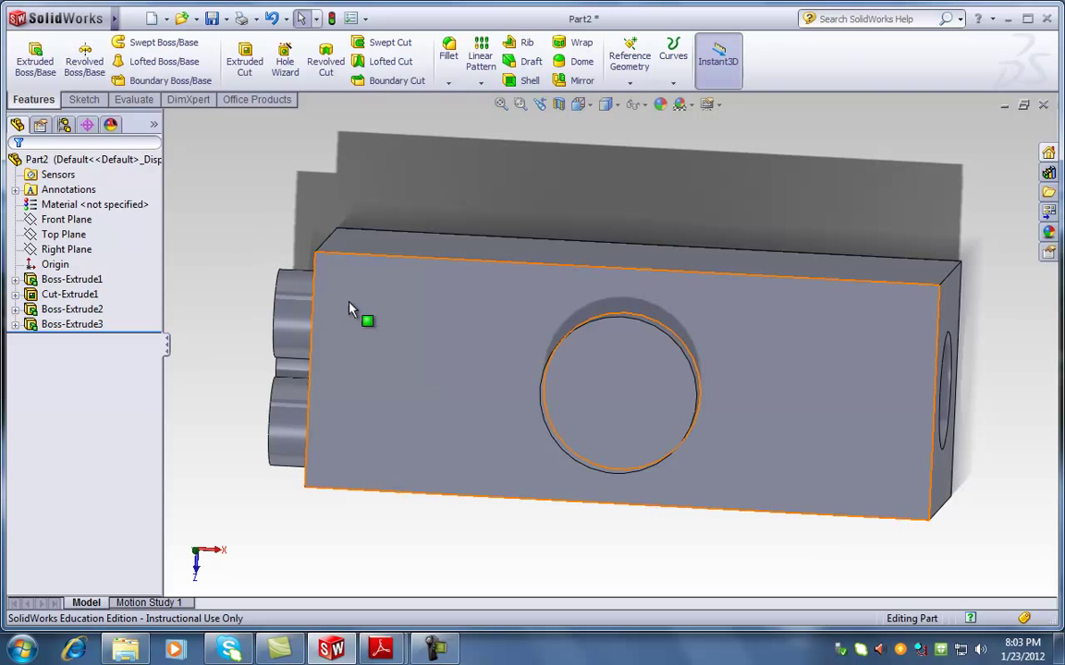
Select the circular boss face and set the view Normal To it
{"action": "middle_click_drag", "start_coordinate": [421, 358], "coordinate": [440, 302]}
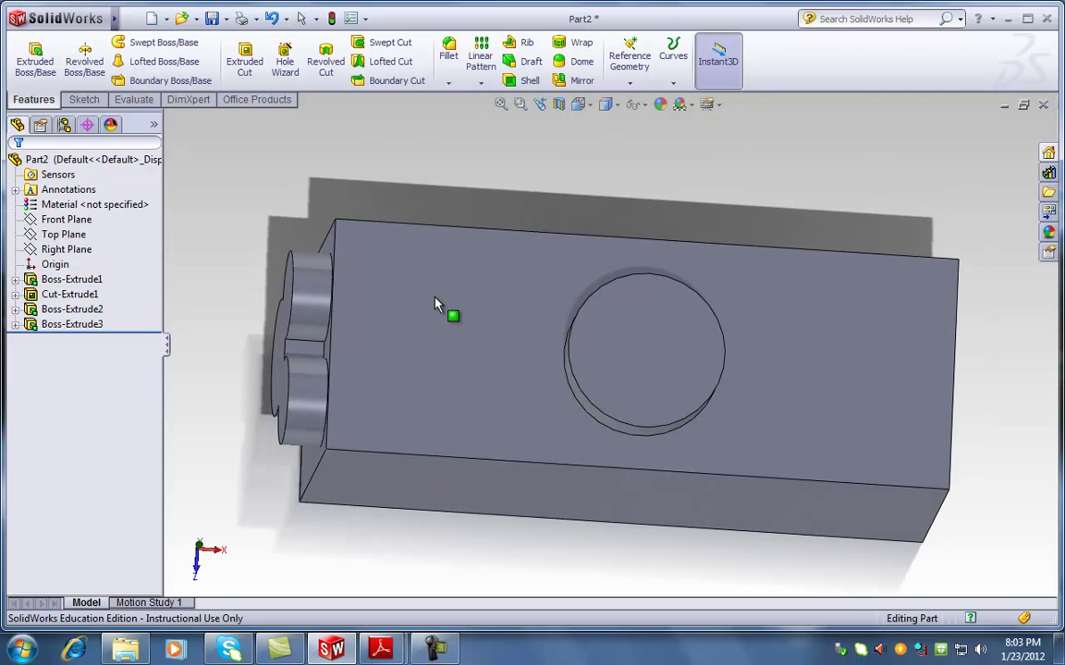
{"action": "left_click", "coordinate": [651, 359]}
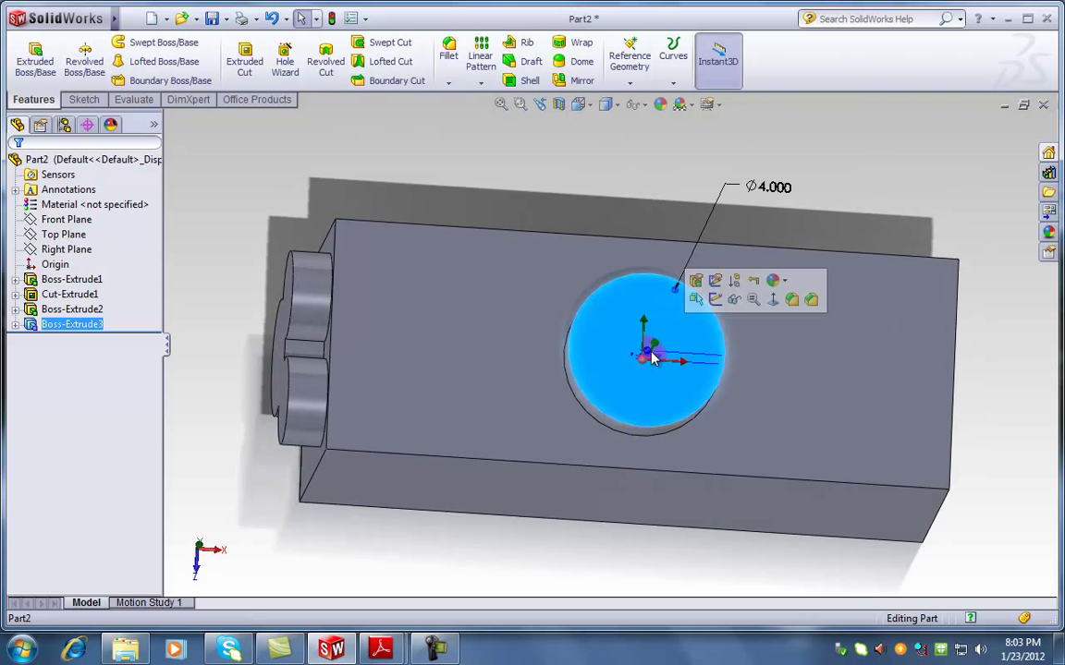
{"action": "key", "text": "space"}
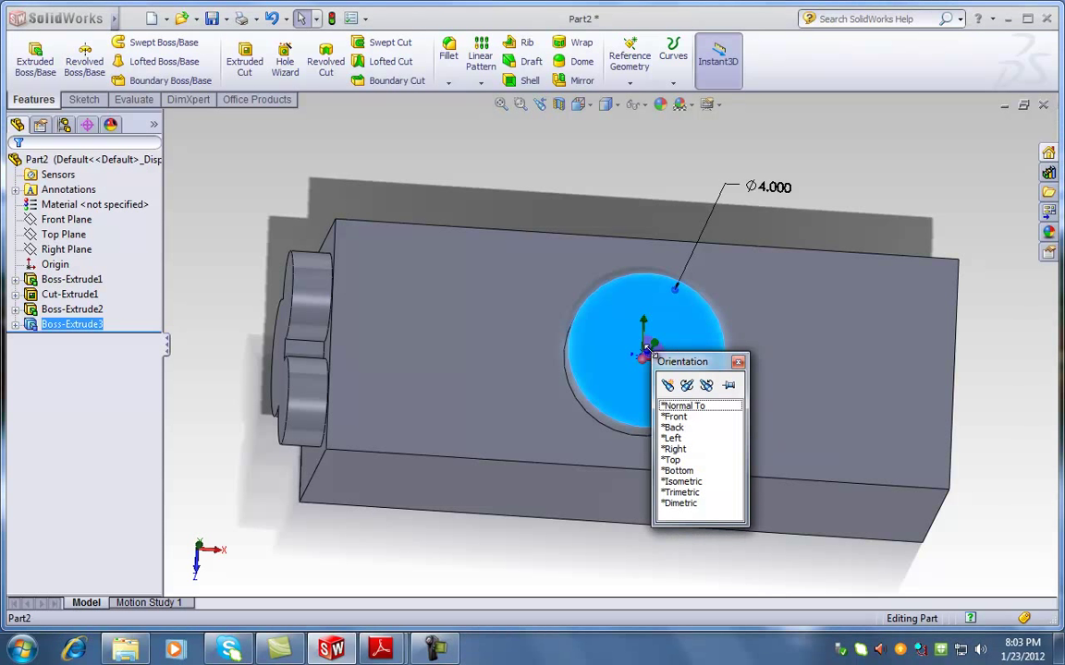
{"action": "left_click", "coordinate": [692, 407]}
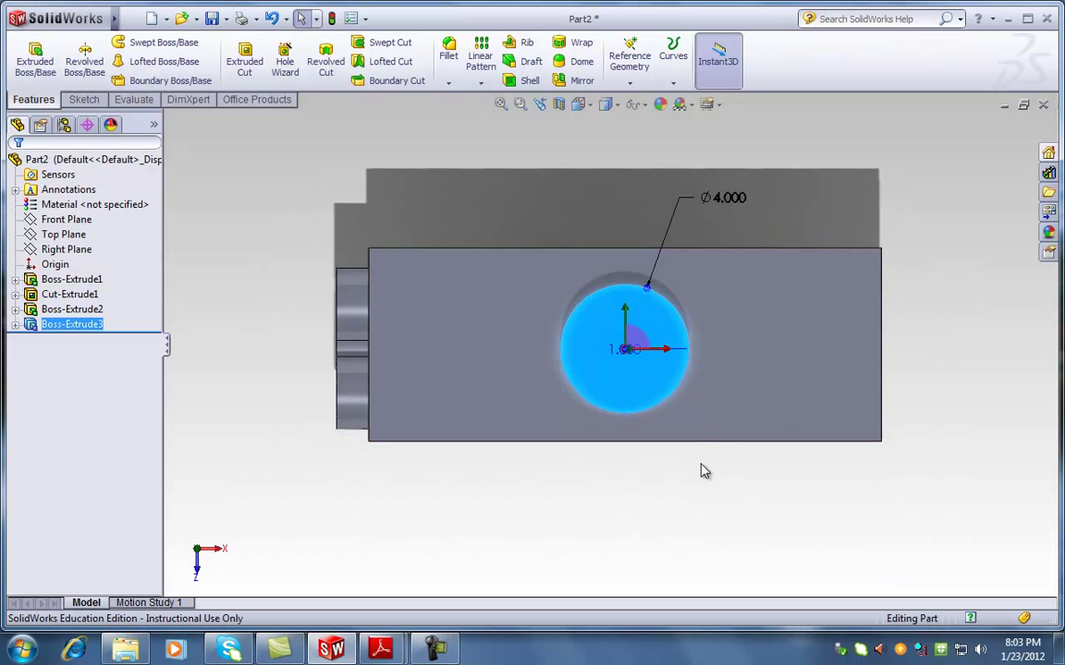
Start a new empty Sketch5 on the boss face and zoom in
{"action": "left_click", "coordinate": [84, 99]}
{"action": "left_click", "coordinate": [107, 43]}
{"action": "key", "text": "Escape"}
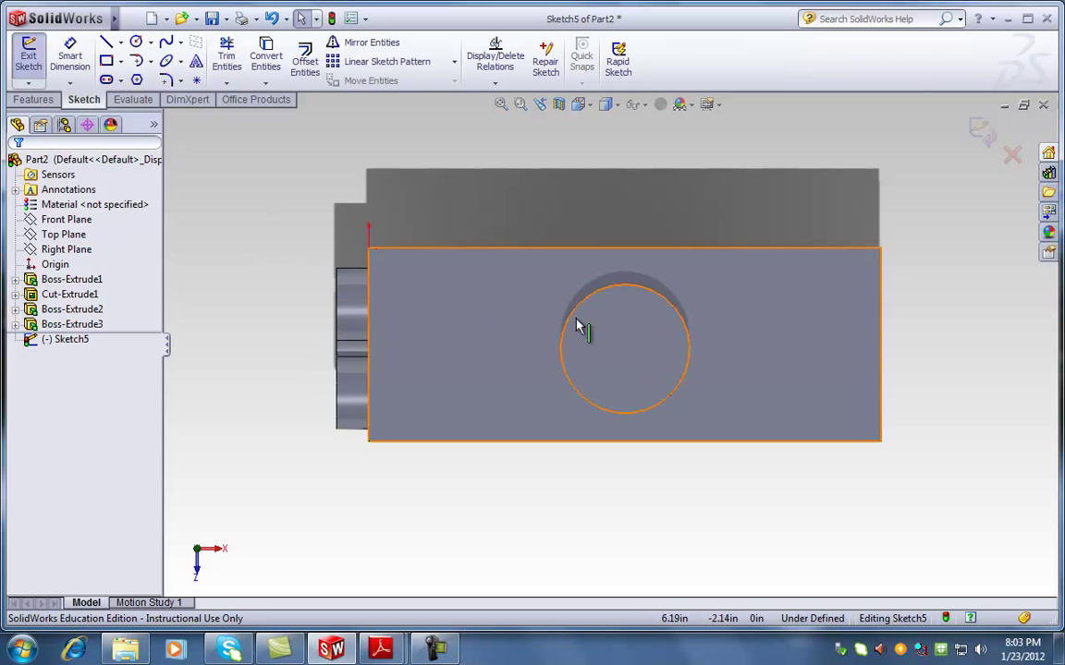
{"action": "scroll", "coordinate": [577, 331], "scroll_direction": "down", "scroll_amount": 2}
{"action": "scroll", "coordinate": [578, 338], "scroll_direction": "down", "scroll_amount": 1}
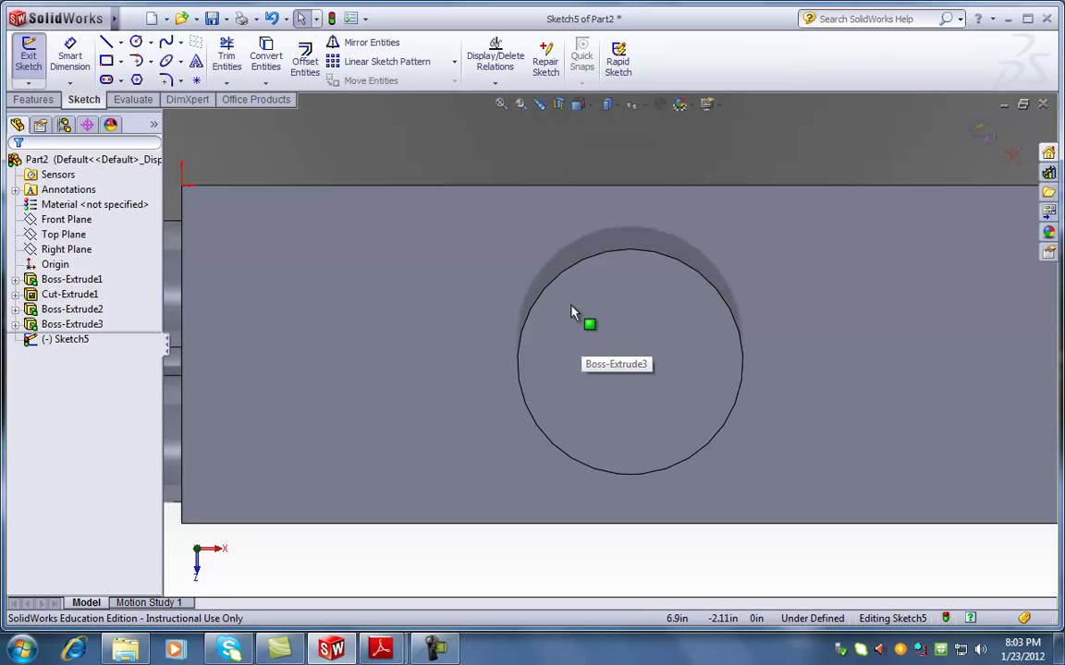
{"action": "mouse_move", "coordinate": [393, 657]}
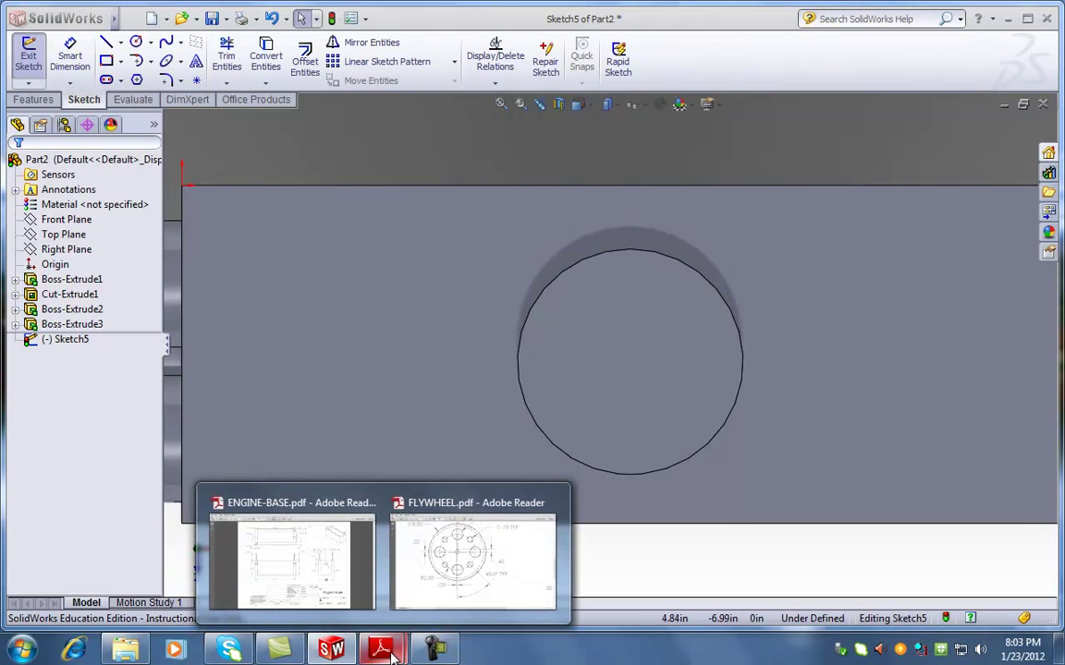
{"action": "left_click", "coordinate": [440, 571]}
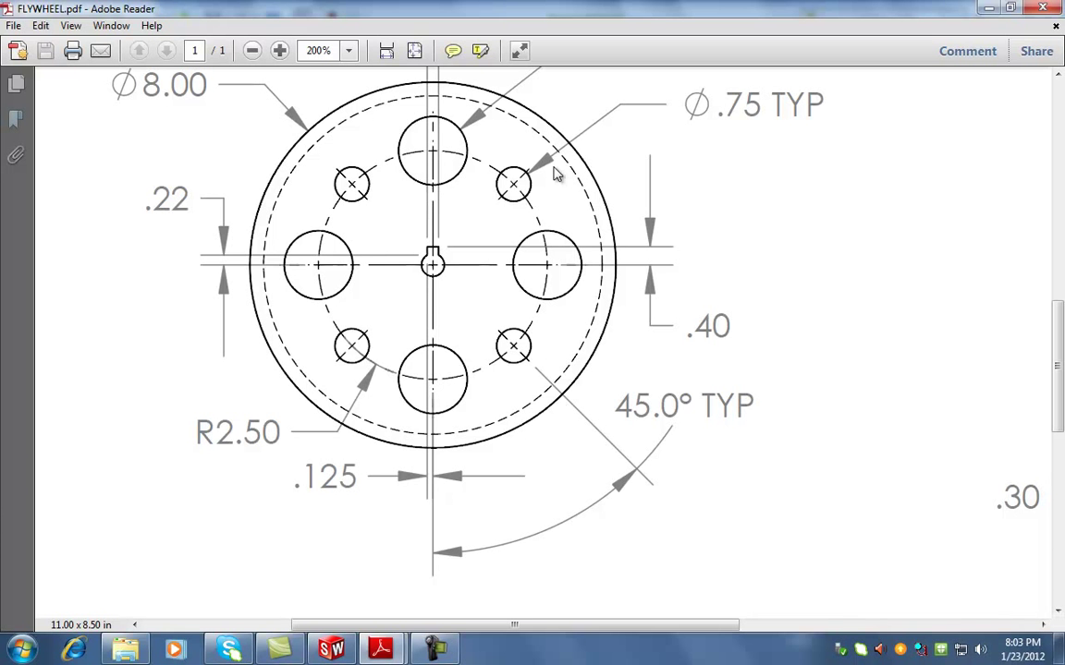
Draw infinite construction lines: one horizontal across the circle, one angled through its centre
{"action": "left_click", "coordinate": [989, 10]}
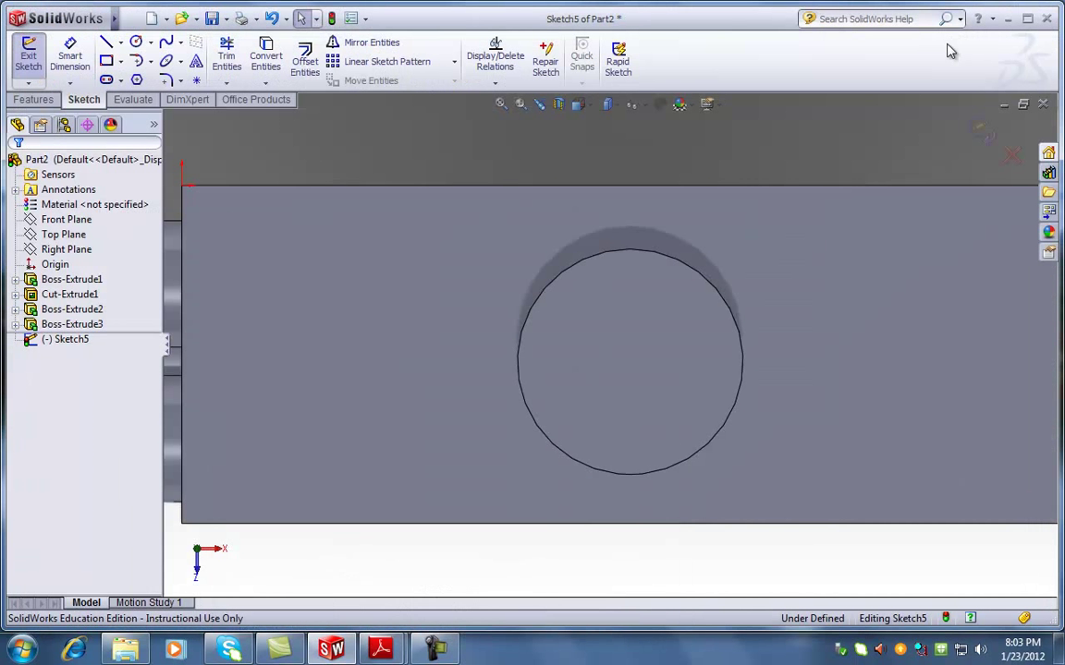
{"action": "left_click", "coordinate": [108, 45]}
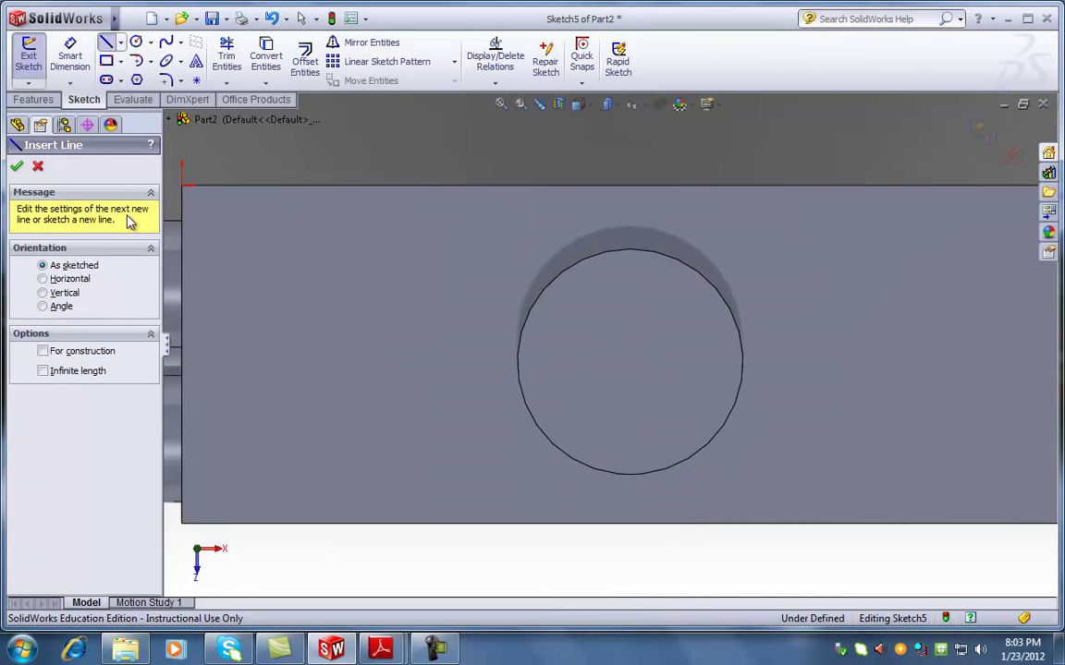
{"action": "left_click", "coordinate": [43, 351]}
{"action": "left_click", "coordinate": [42, 371]}
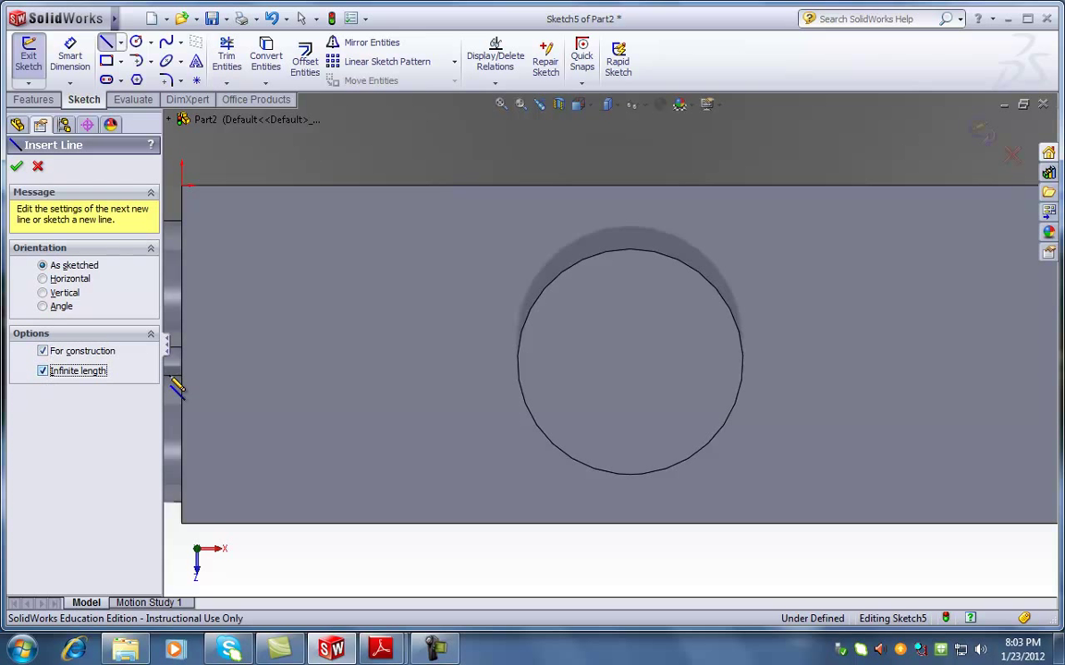
{"action": "left_click", "coordinate": [517, 363]}
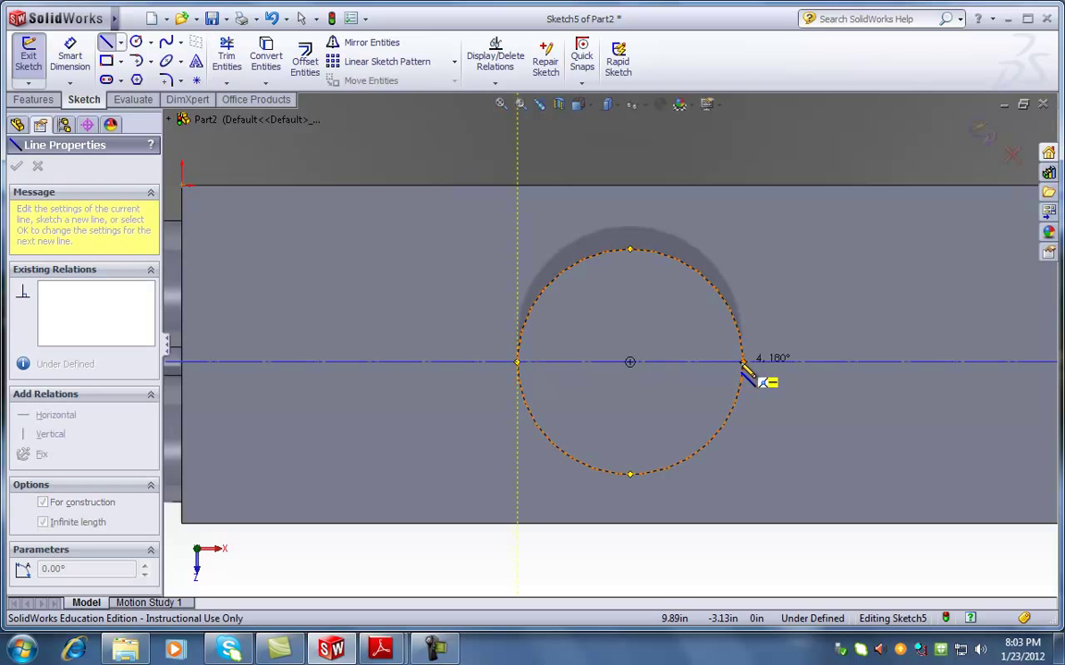
{"action": "left_click", "coordinate": [750, 371]}
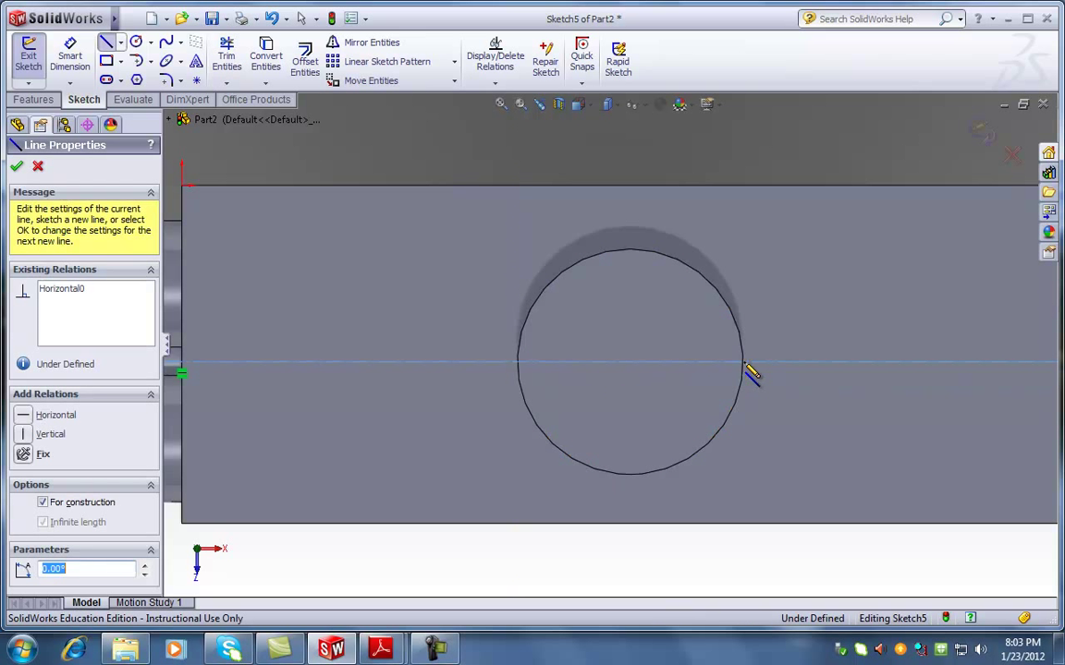
{"action": "left_click", "coordinate": [629, 364]}
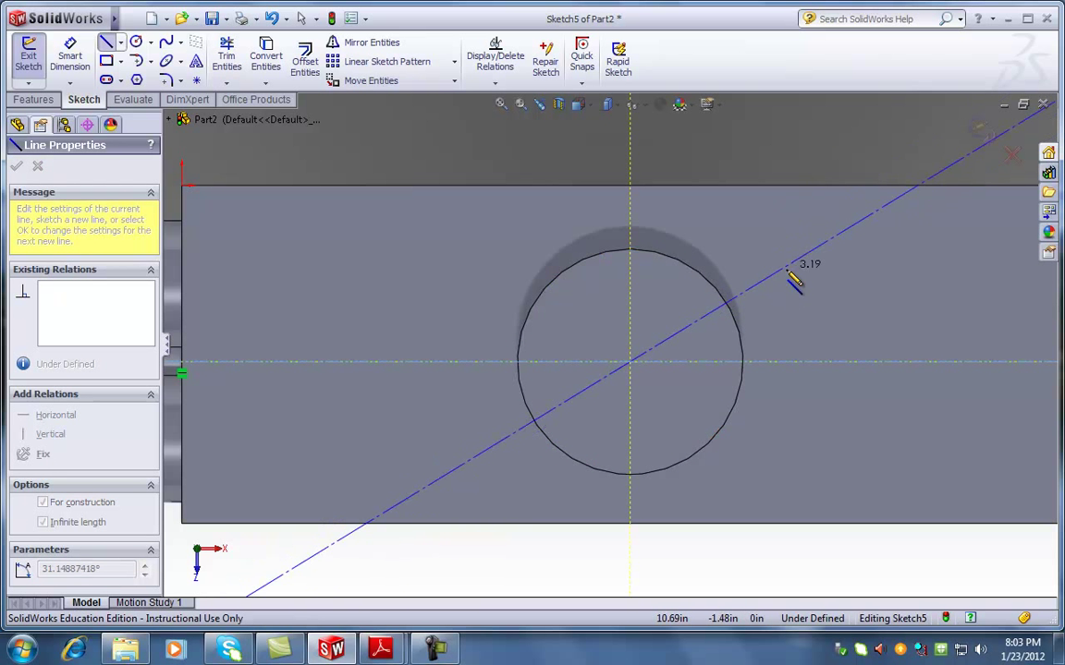
{"action": "left_click", "coordinate": [784, 267]}
{"action": "key", "text": "Escape"}
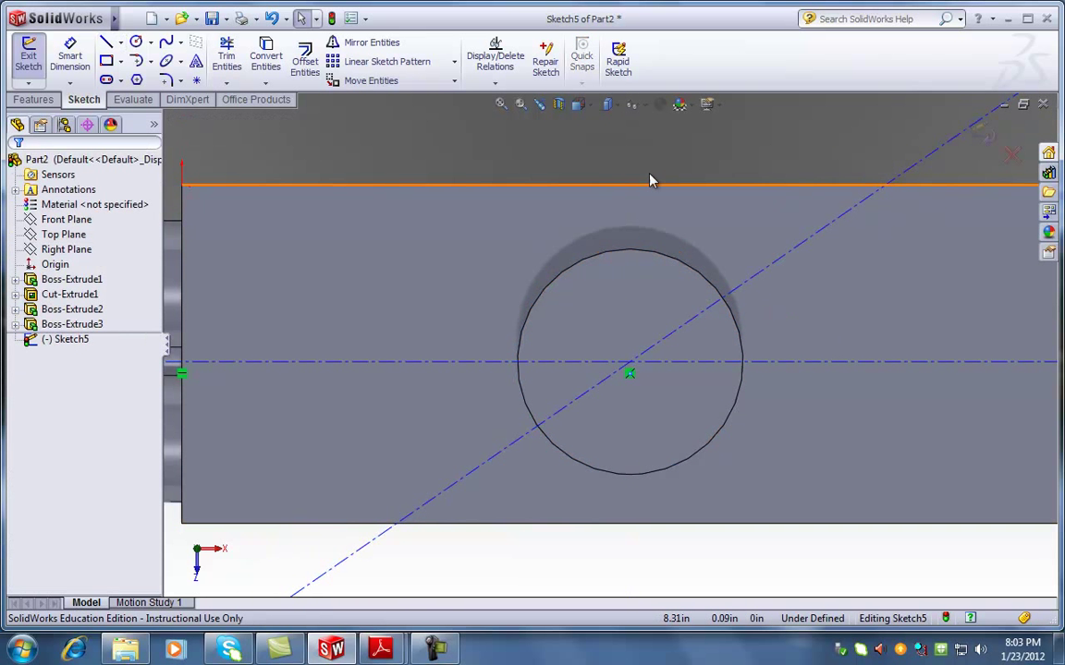
Replace the horizontal construction line with a new infinite one between the circle's quadrants
{"action": "left_click", "coordinate": [788, 359]}
{"action": "left_click_drag", "start_coordinate": [788, 348], "coordinate": [784, 399]}
{"action": "key", "text": "Delete"}
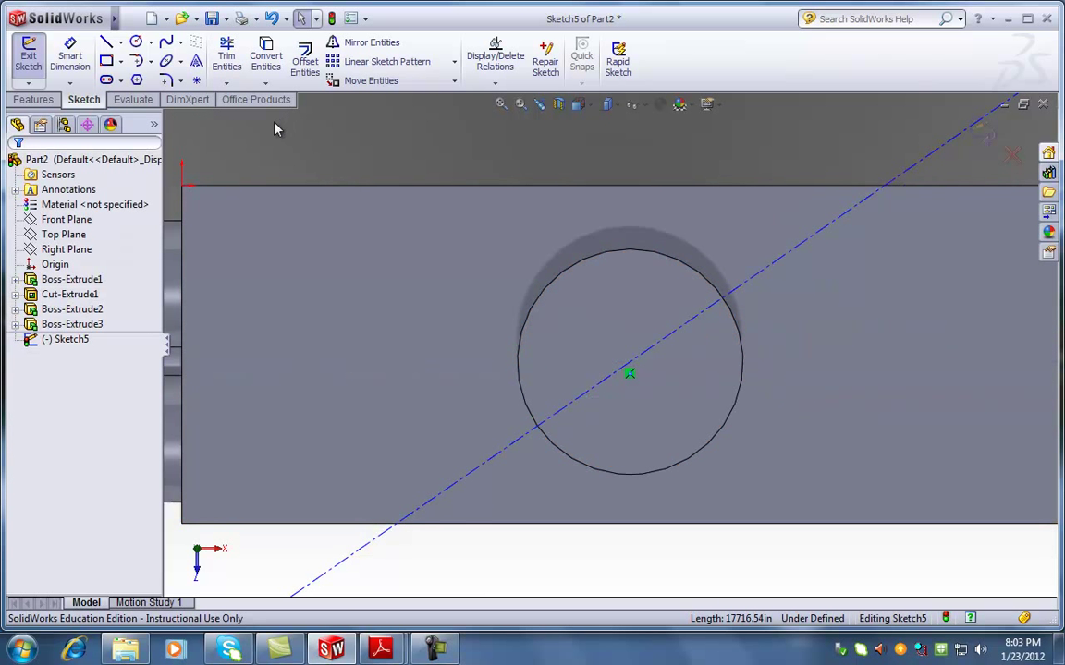
{"action": "left_click", "coordinate": [106, 43]}
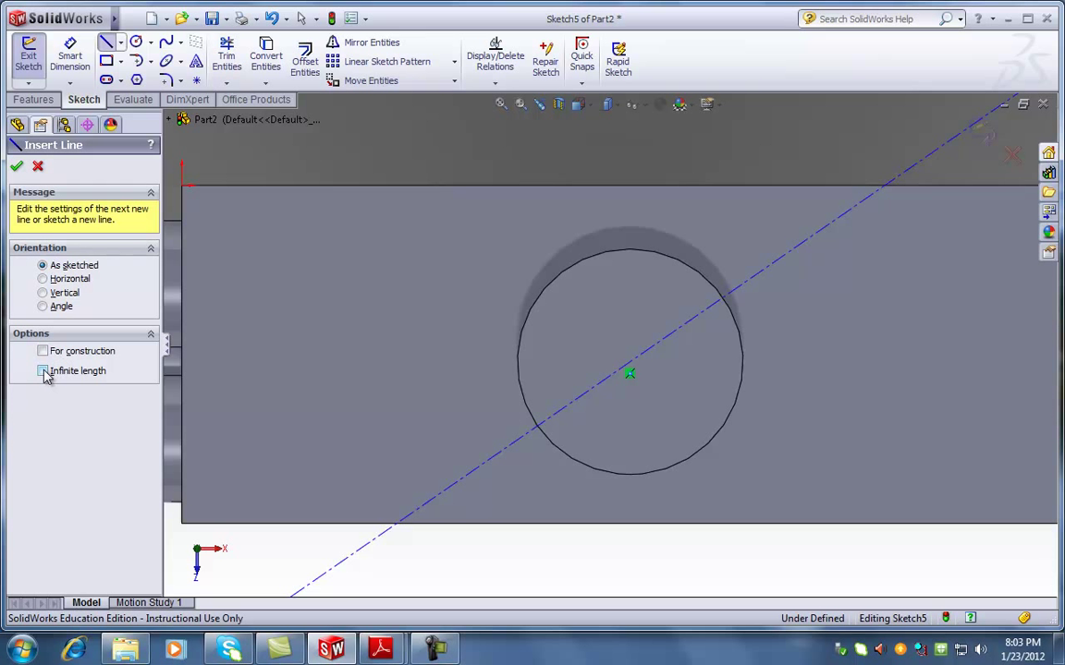
{"action": "left_click", "coordinate": [42, 352]}
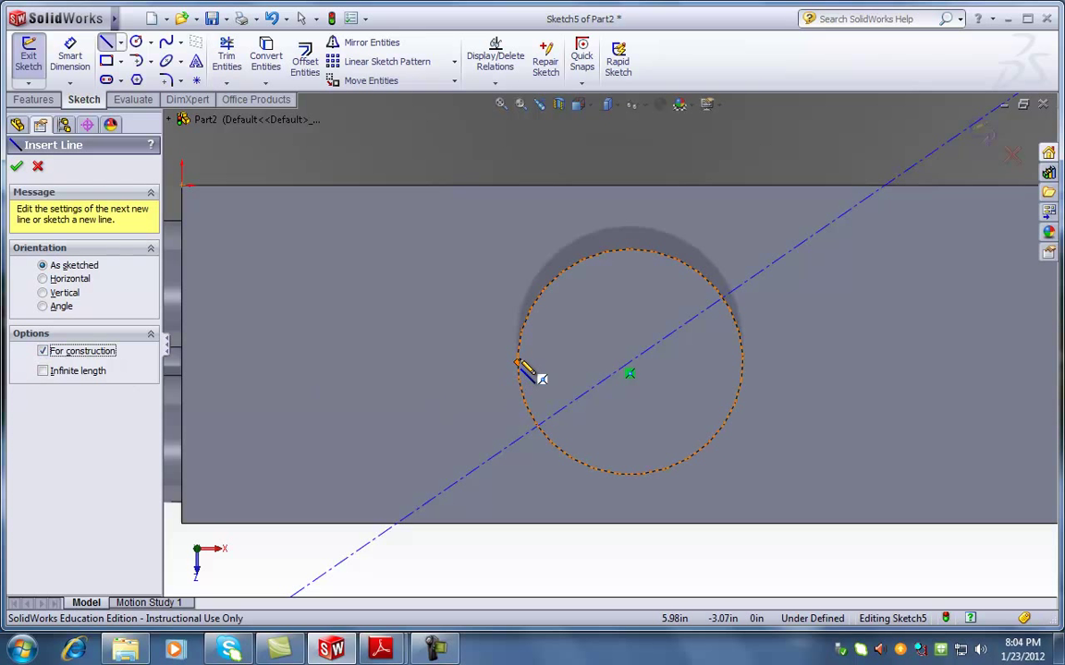
{"action": "left_click", "coordinate": [42, 370]}
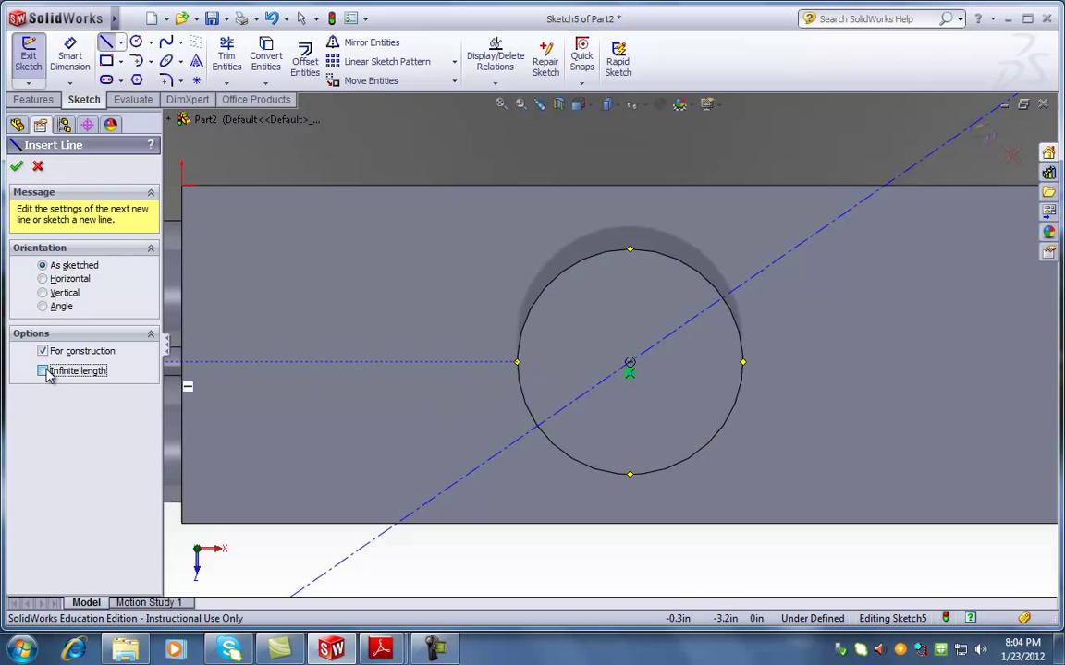
{"action": "left_click", "coordinate": [517, 362]}
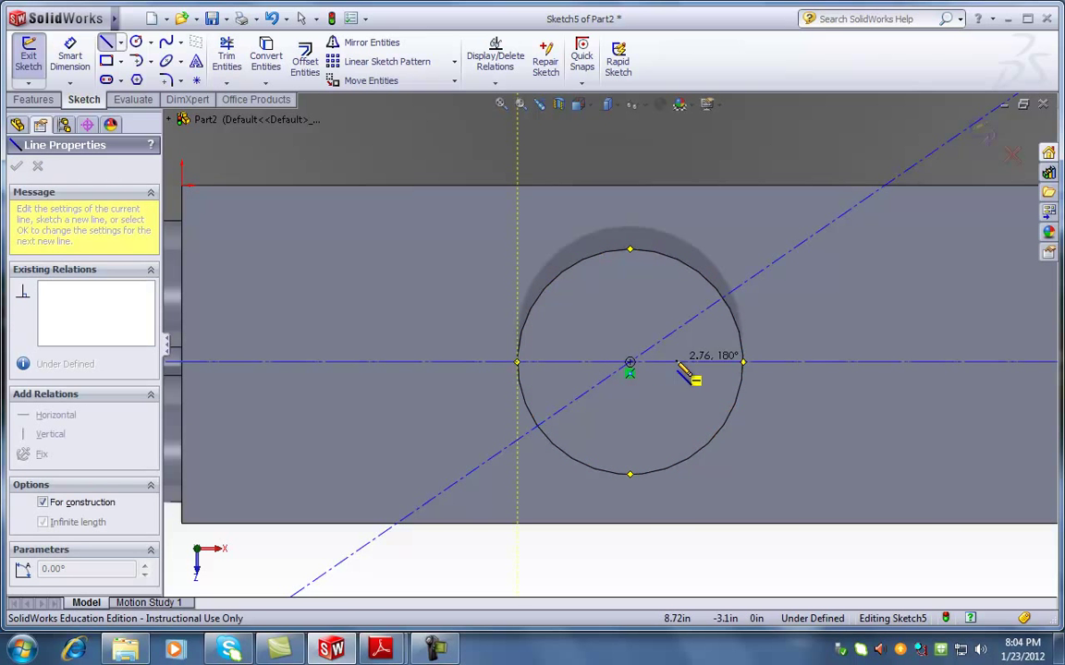
{"action": "left_click", "coordinate": [742, 362]}
{"action": "key", "text": "Escape"}
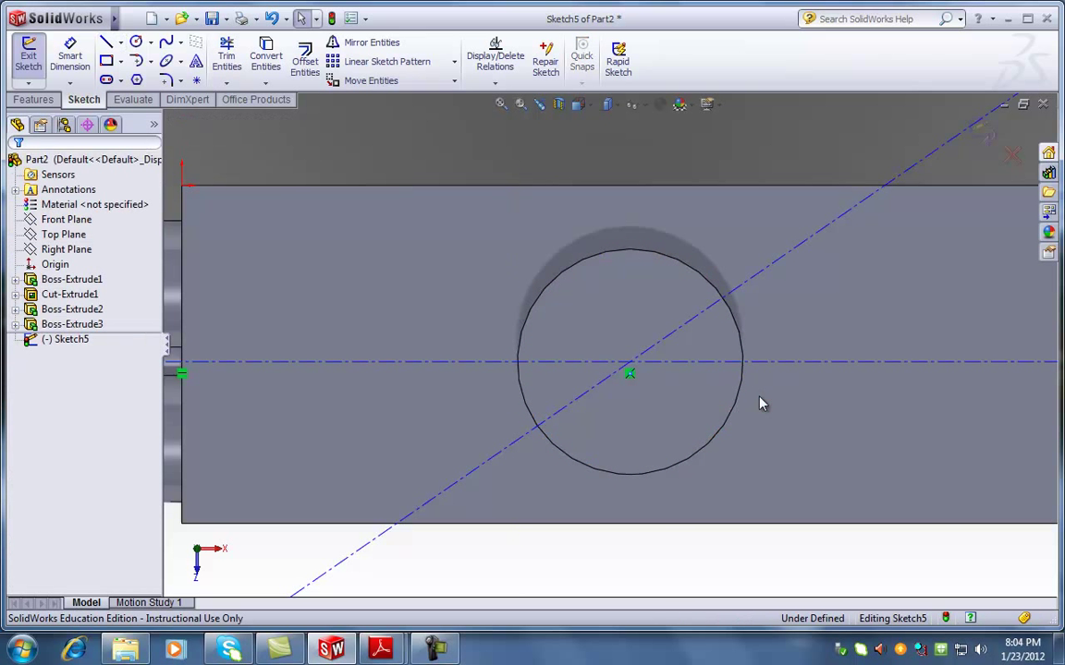
{"action": "left_click_drag", "start_coordinate": [760, 369], "coordinate": [756, 387]}
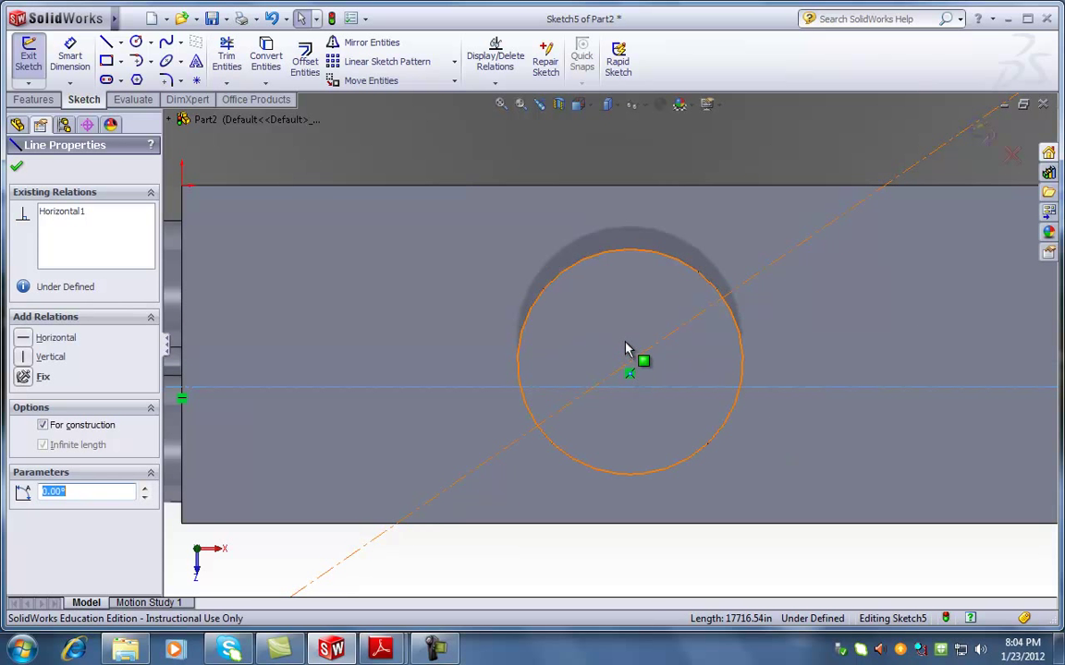
Delete the horizontal construction line, leaving only the angled one through the centre
{"action": "left_click", "coordinate": [644, 386]}
{"action": "left_click", "coordinate": [747, 373]}
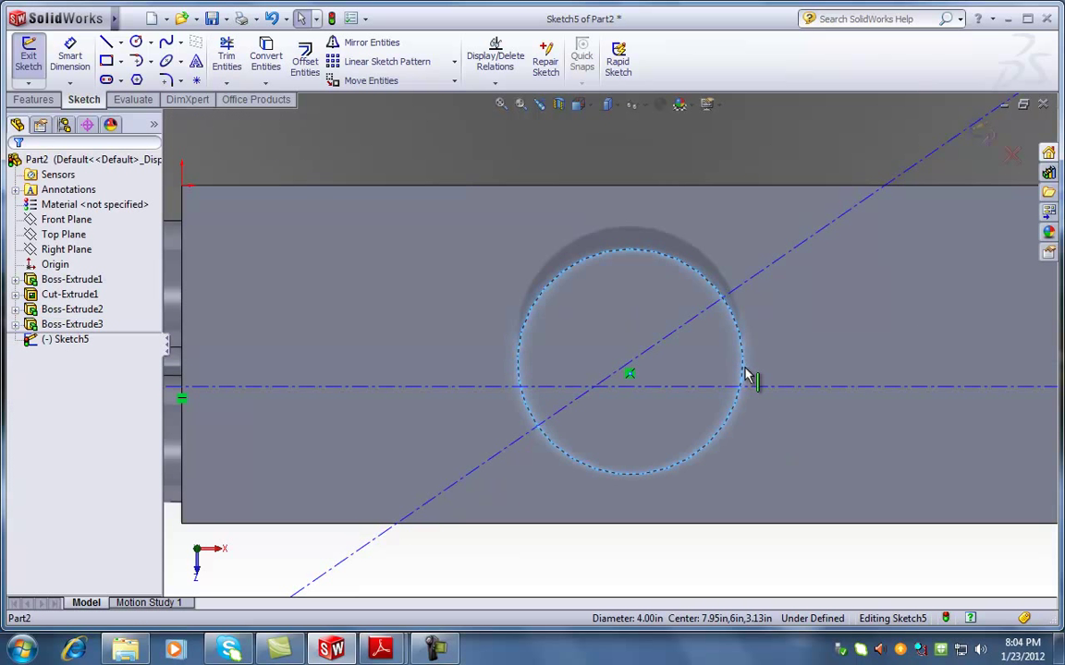
{"action": "left_click", "coordinate": [751, 389], "text": "ctrl"}
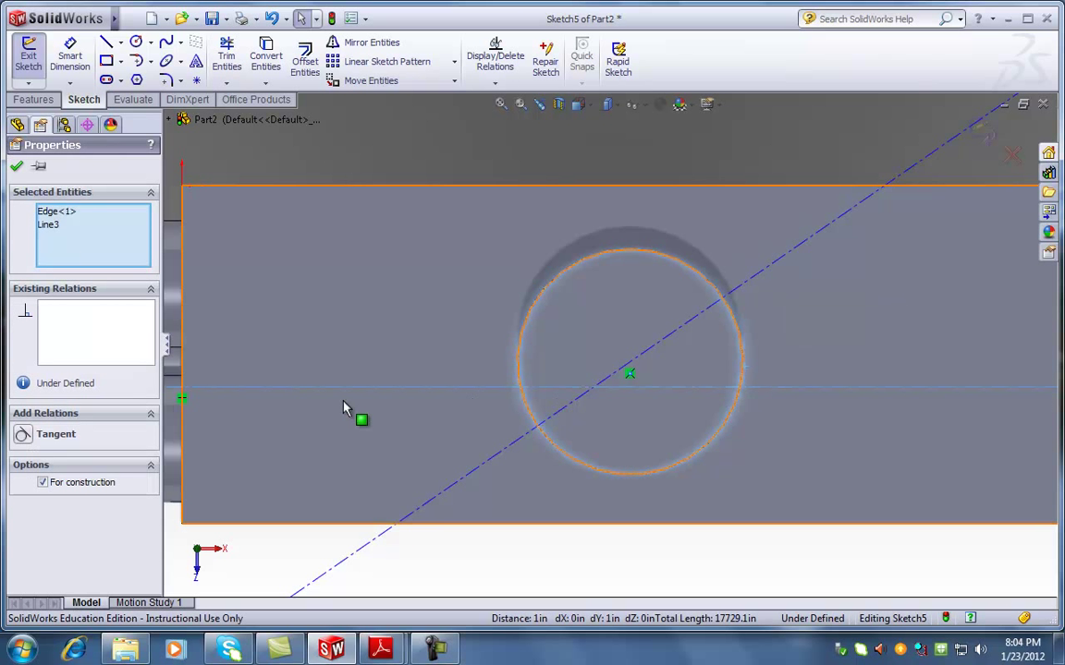
{"action": "key", "text": "Escape"}
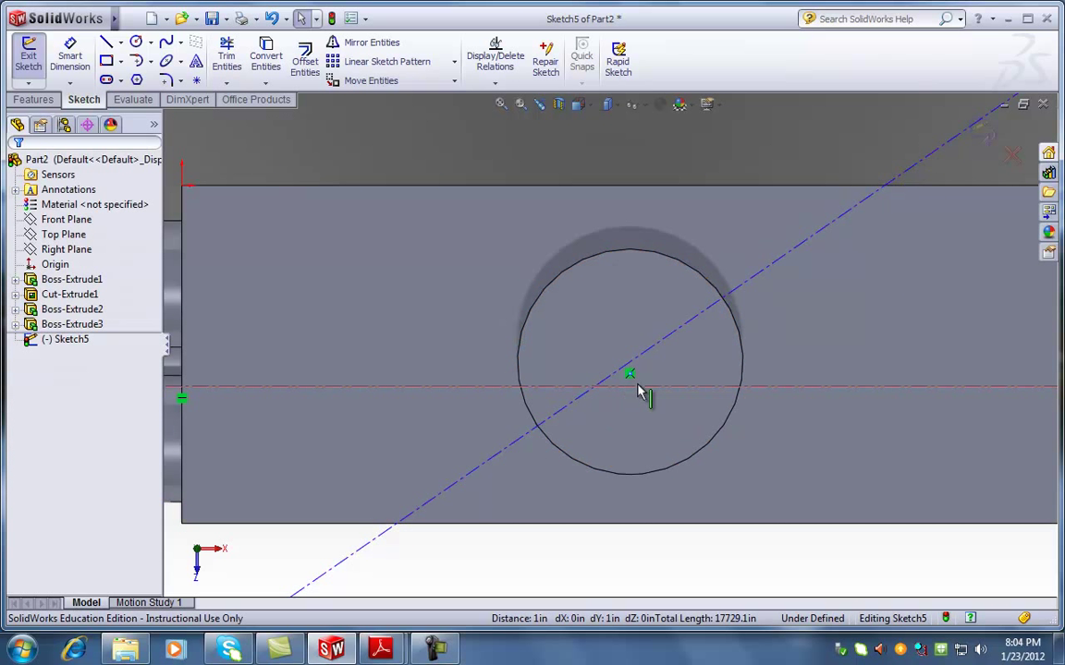
{"action": "left_click", "coordinate": [645, 387]}
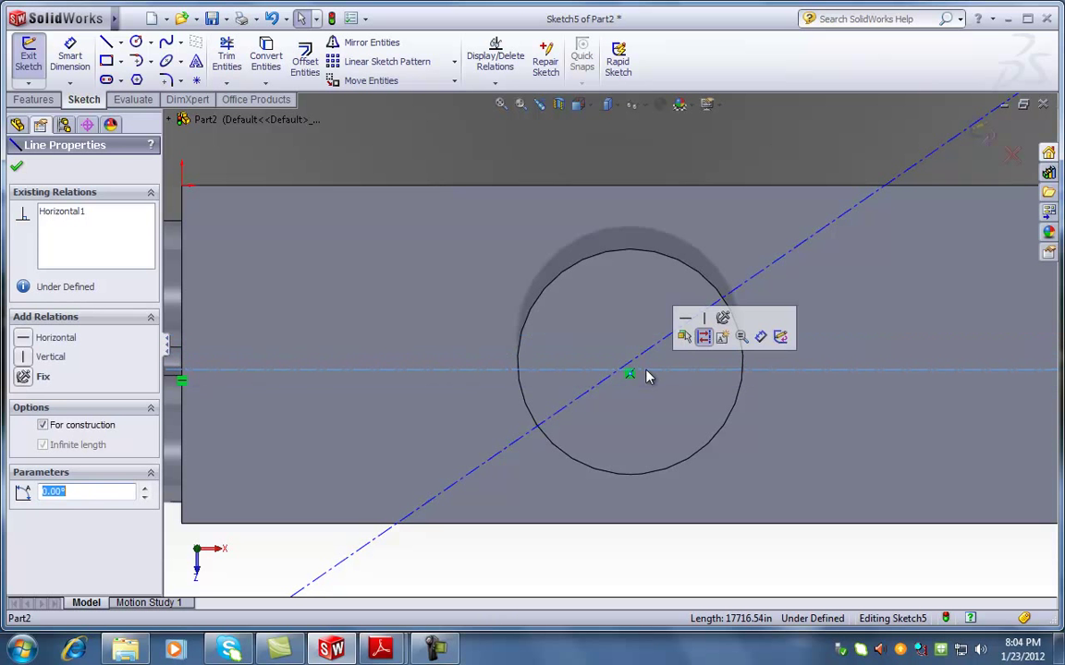
{"action": "key", "text": "Escape"}
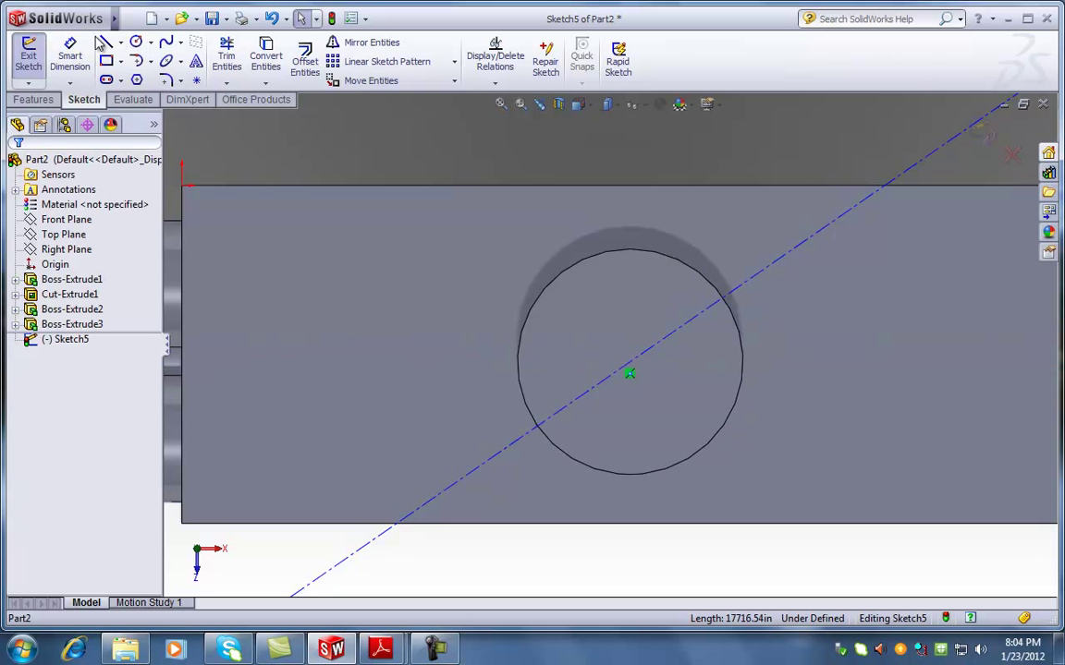
Choose Line from the Line flyout to bring up Insert Line
{"action": "left_click", "coordinate": [119, 42]}
{"action": "left_click", "coordinate": [151, 61]}
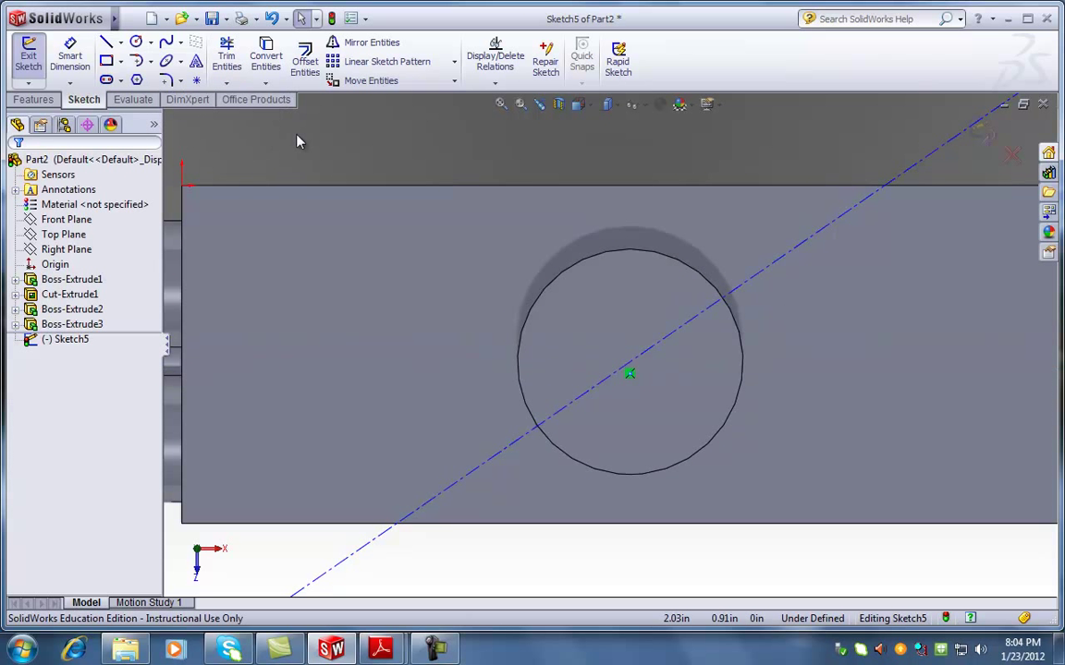
{"action": "left_click", "coordinate": [119, 44]}
Draw a finite horizontal construction line from the circle's left quadrant to its right quadrant
{"action": "left_click", "coordinate": [131, 59]}
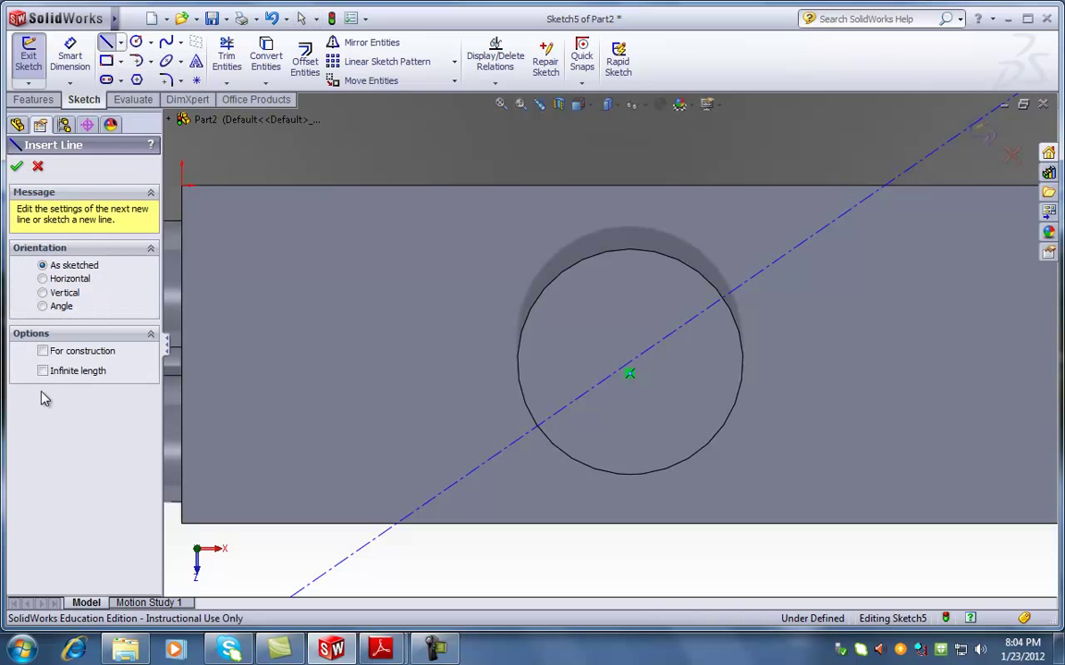
{"action": "left_click", "coordinate": [42, 352]}
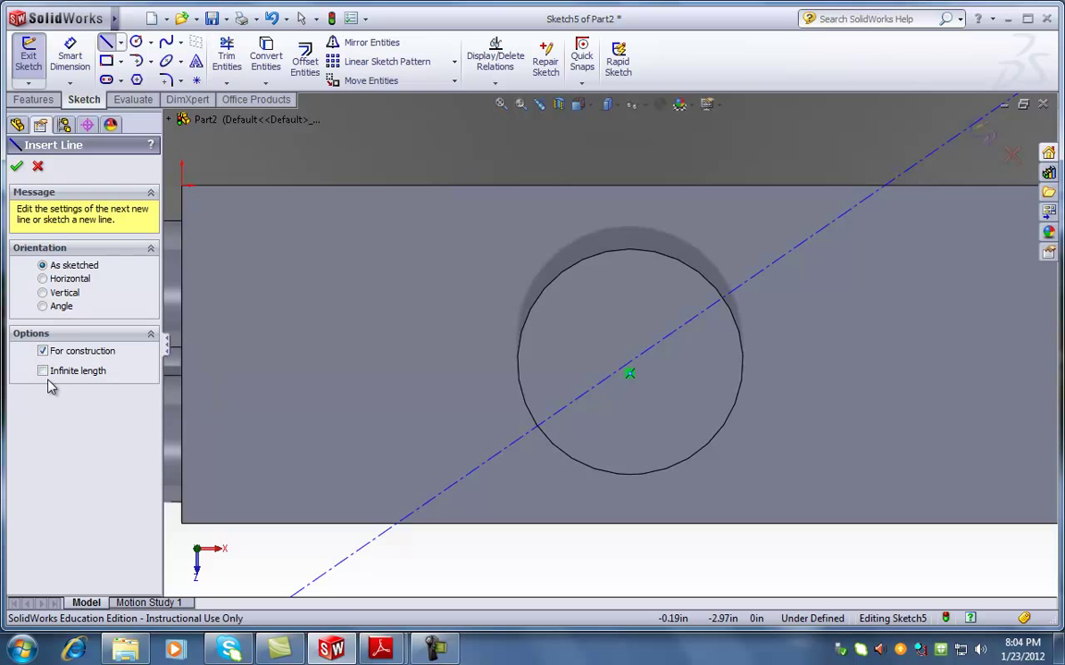
{"action": "left_click", "coordinate": [517, 362]}
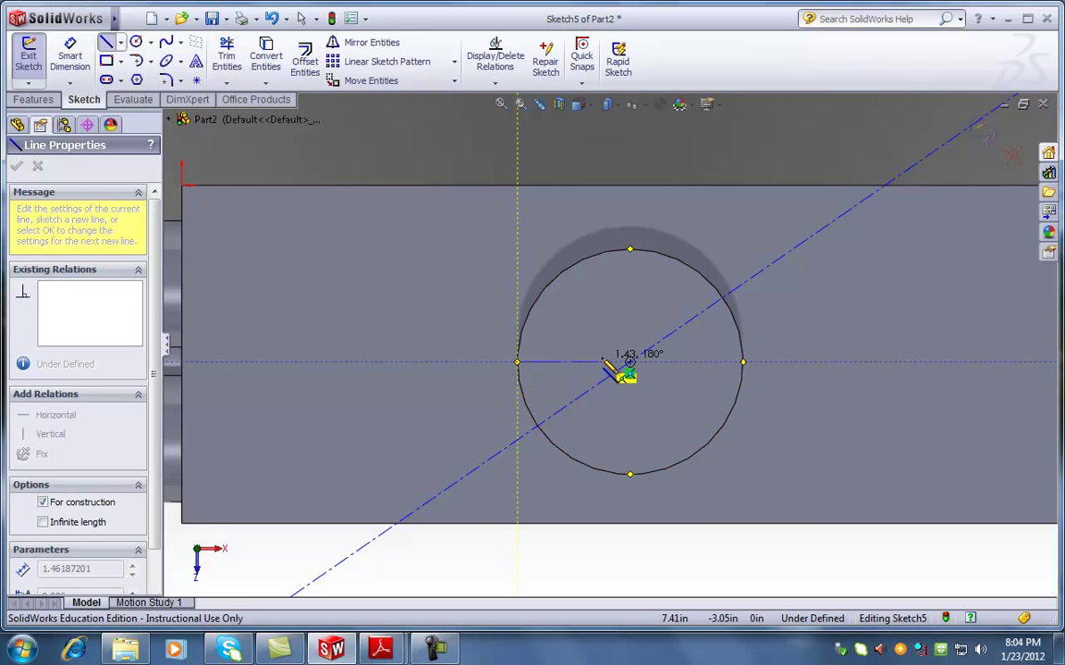
{"action": "left_click", "coordinate": [743, 363]}
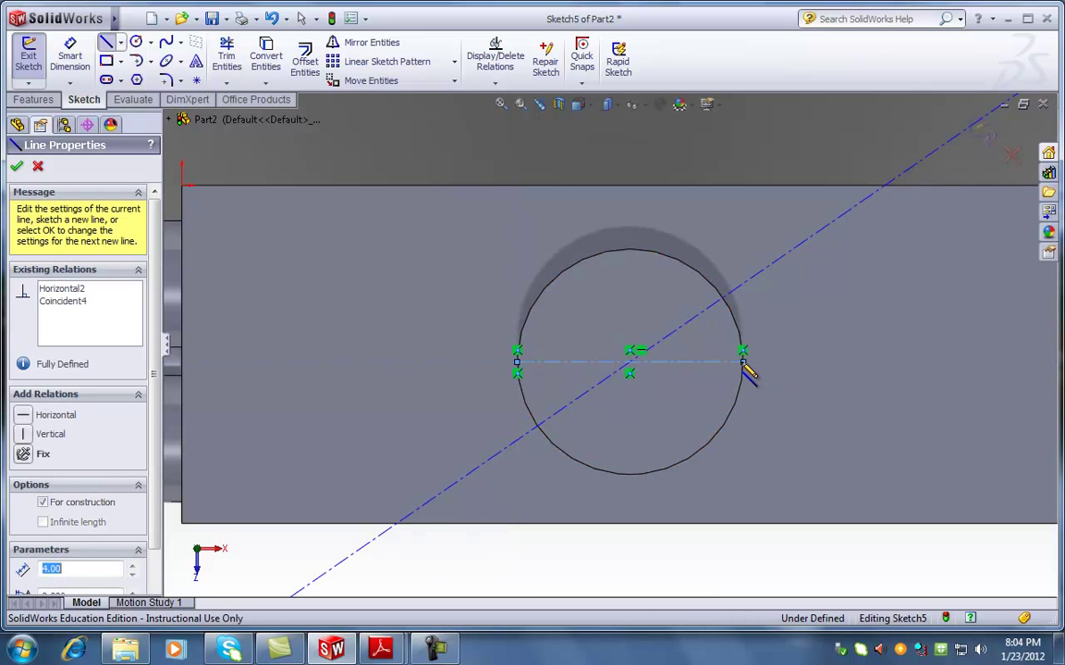
{"action": "key", "text": "Escape"}
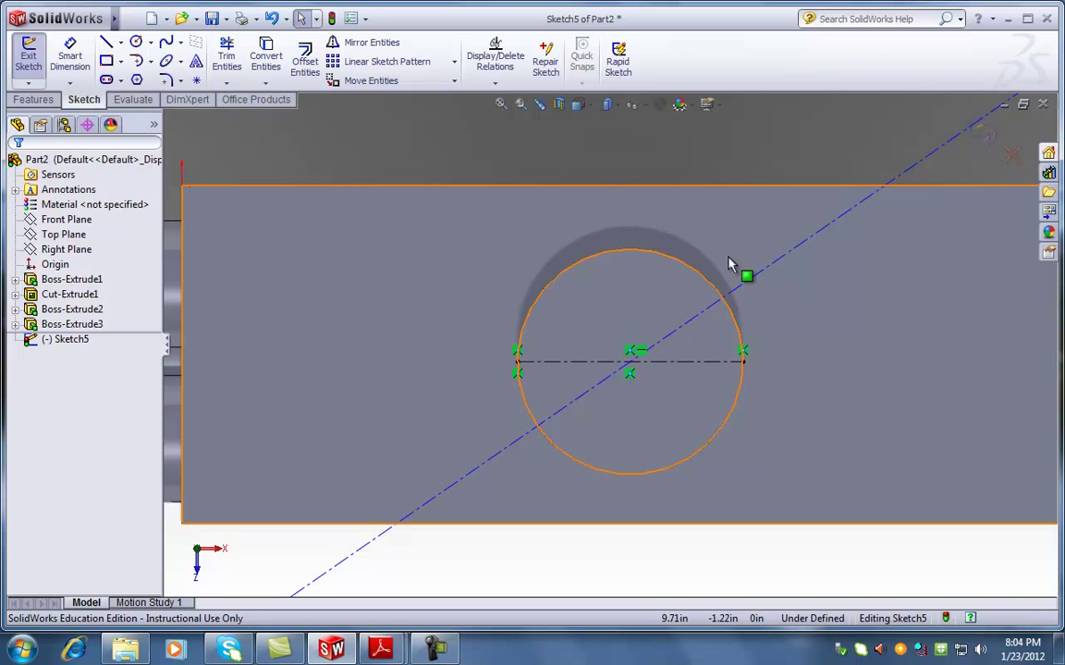
Drag the diagonal construction line to about 39.8° through the circle's centre
{"action": "left_click", "coordinate": [767, 269]}
{"action": "mouse_move", "coordinate": [748, 262]}
{"action": "left_mouse_down"}
{"action": "mouse_move", "coordinate": [554, 221]}
{"action": "mouse_move", "coordinate": [827, 363]}
{"action": "mouse_move", "coordinate": [627, 213]}
{"action": "mouse_move", "coordinate": [464, 399]}
{"action": "mouse_move", "coordinate": [822, 266]}
{"action": "mouse_move", "coordinate": [494, 424]}
{"action": "mouse_move", "coordinate": [829, 240]}
{"action": "mouse_move", "coordinate": [490, 265]}
{"action": "mouse_move", "coordinate": [817, 351]}
{"action": "mouse_move", "coordinate": [637, 243]}
{"action": "mouse_move", "coordinate": [749, 281]}
{"action": "left_mouse_up"}
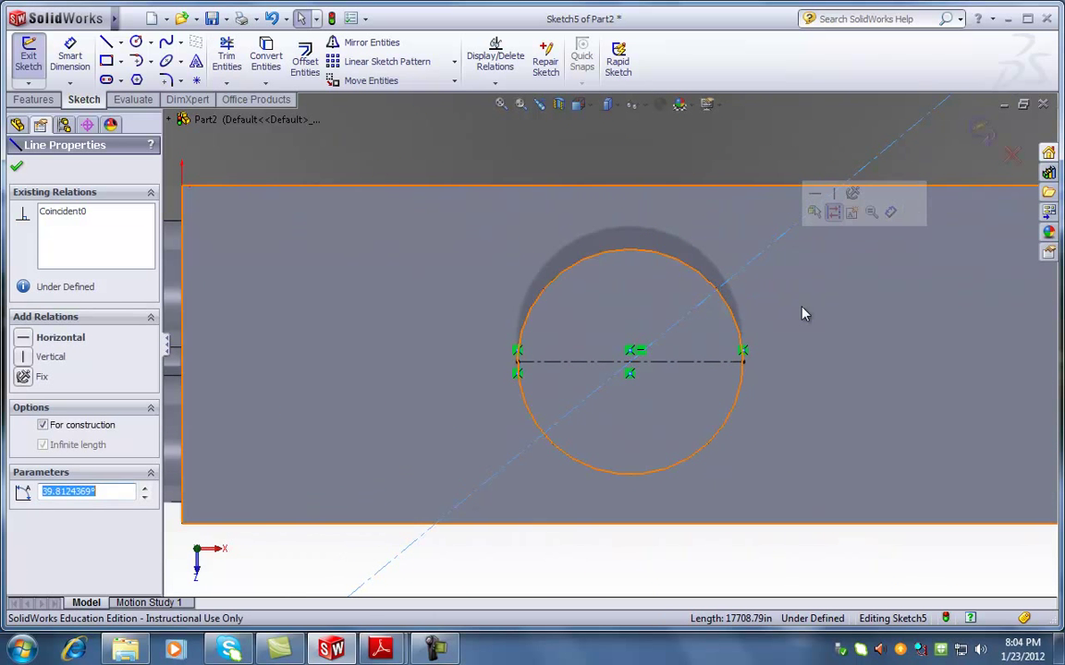
{"action": "left_click", "coordinate": [790, 339]}
{"action": "left_click", "coordinate": [705, 529]}
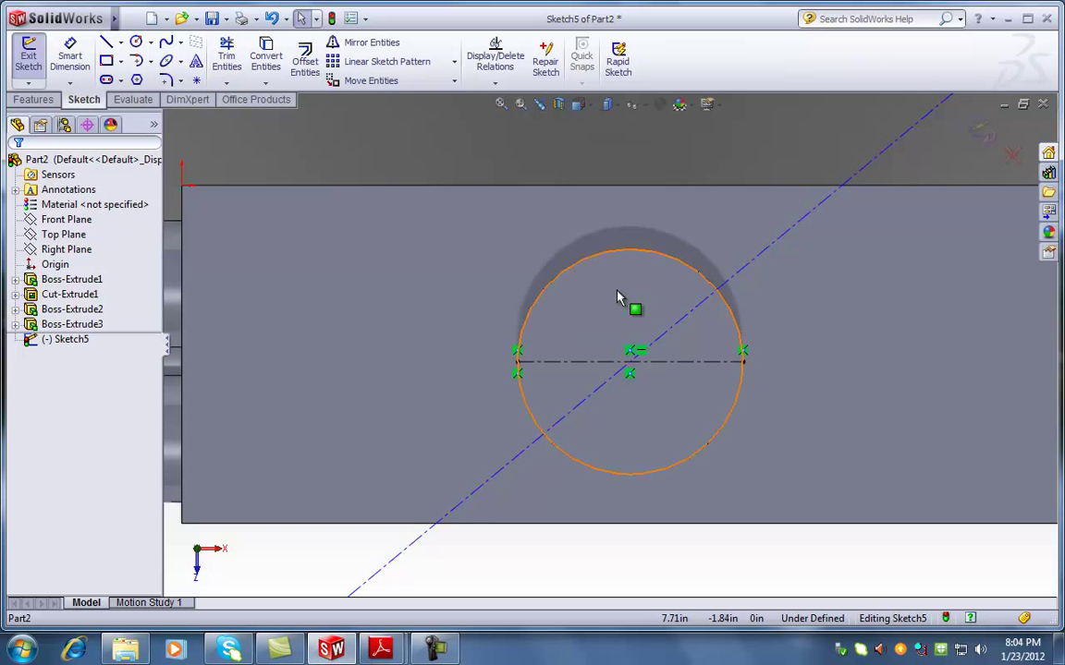
Dimension the angle between the horizontal and diagonal construction lines as 45°
{"action": "left_click", "coordinate": [70, 64]}
{"action": "left_click", "coordinate": [700, 370]}
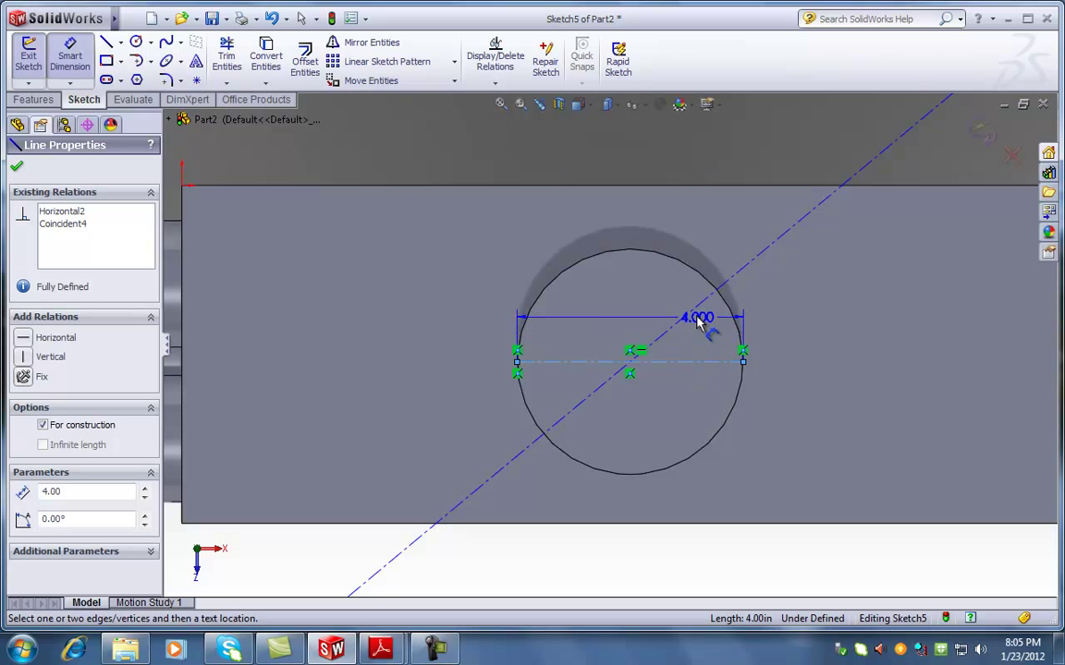
{"action": "left_click", "coordinate": [702, 299]}
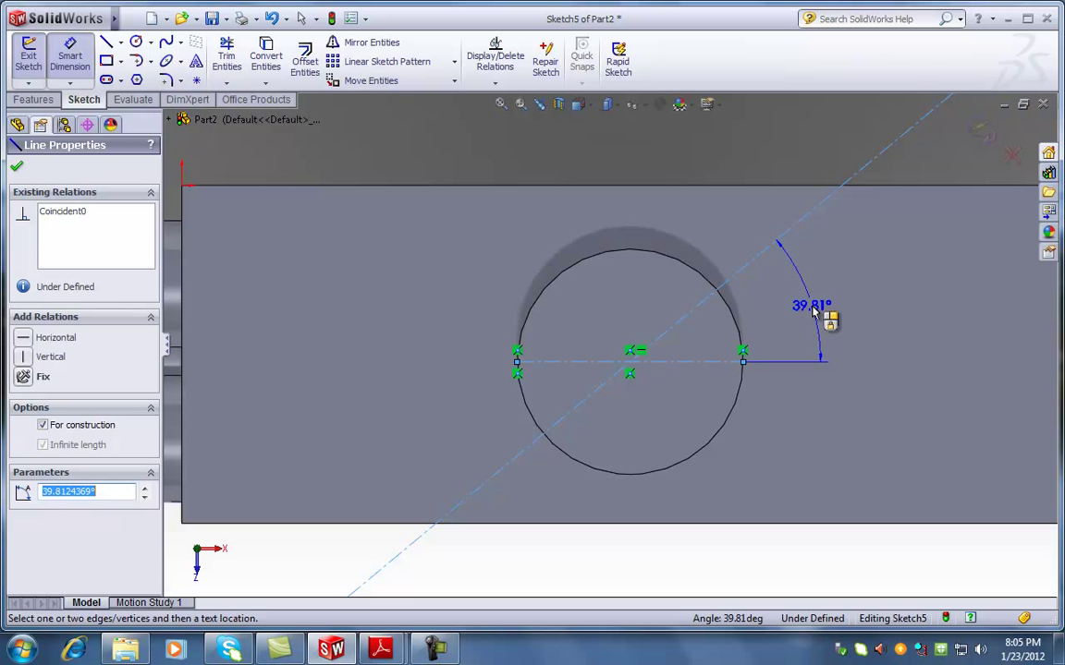
{"action": "left_click", "coordinate": [818, 308]}
{"action": "type", "text": "45"}
{"action": "key", "text": "Return"}
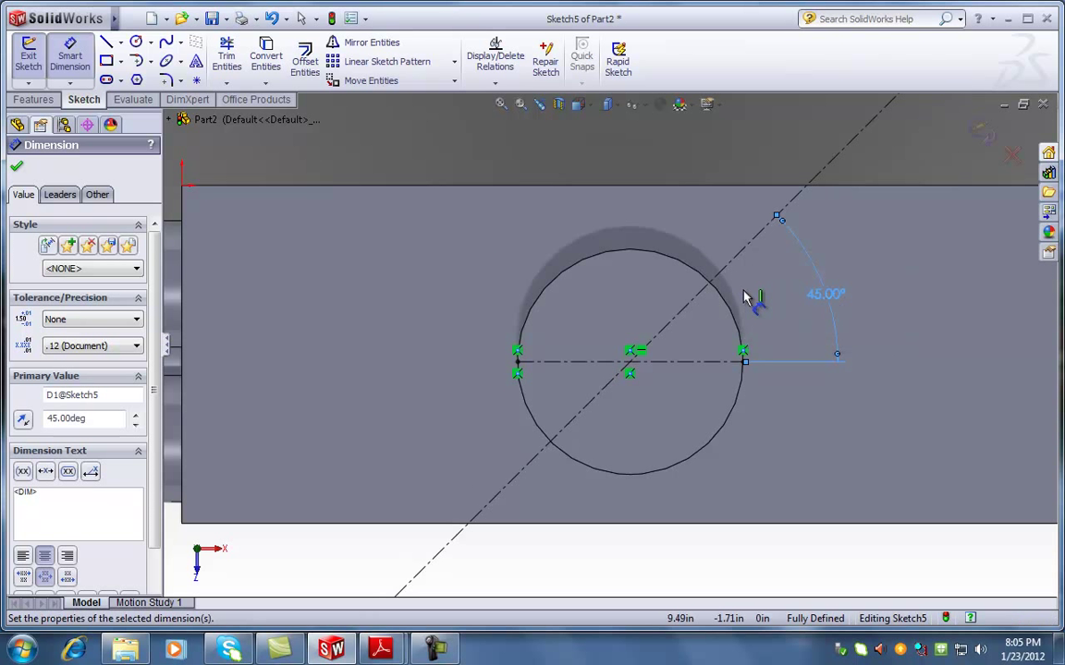
{"action": "left_click", "coordinate": [16, 165]}
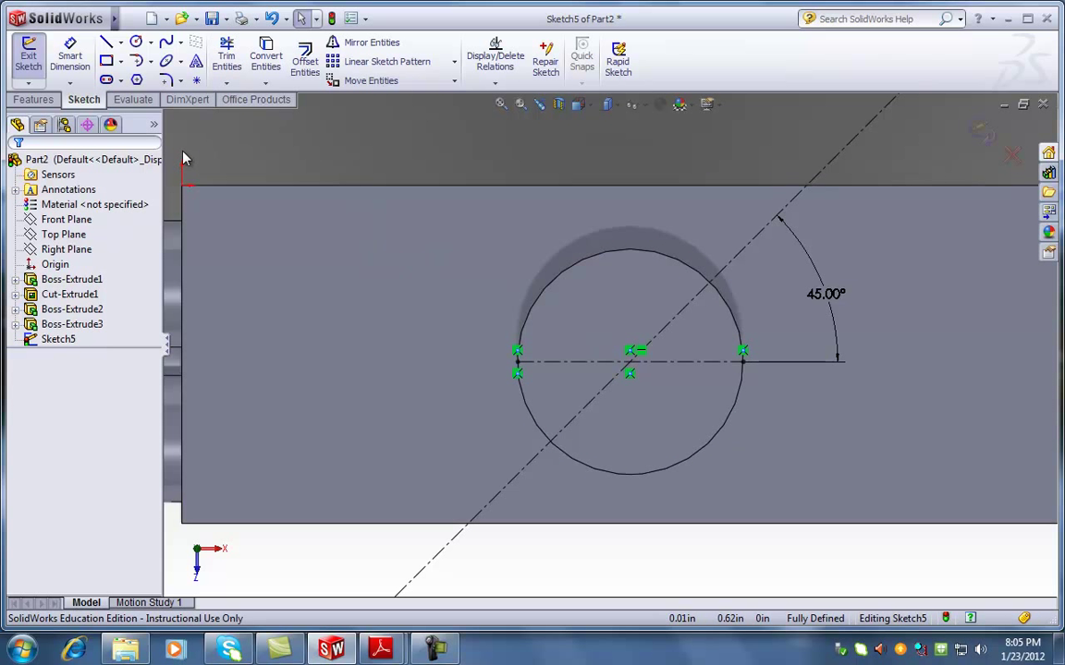
Draw a small circle centred on the 45° diagonal construction line
{"action": "left_click", "coordinate": [138, 50]}
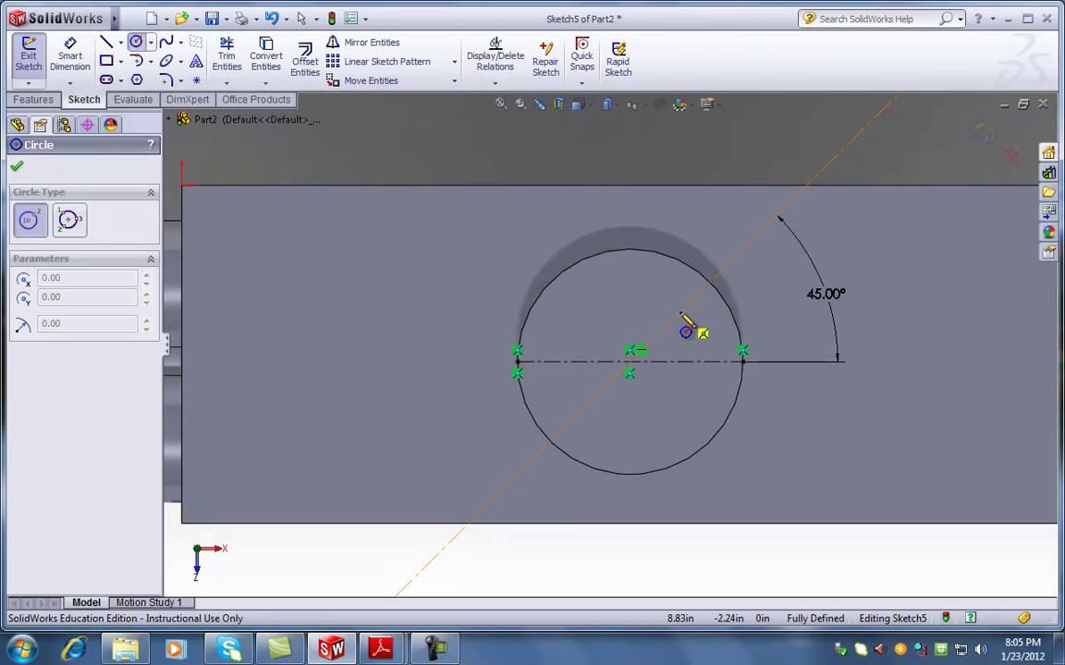
{"action": "left_click", "coordinate": [680, 312]}
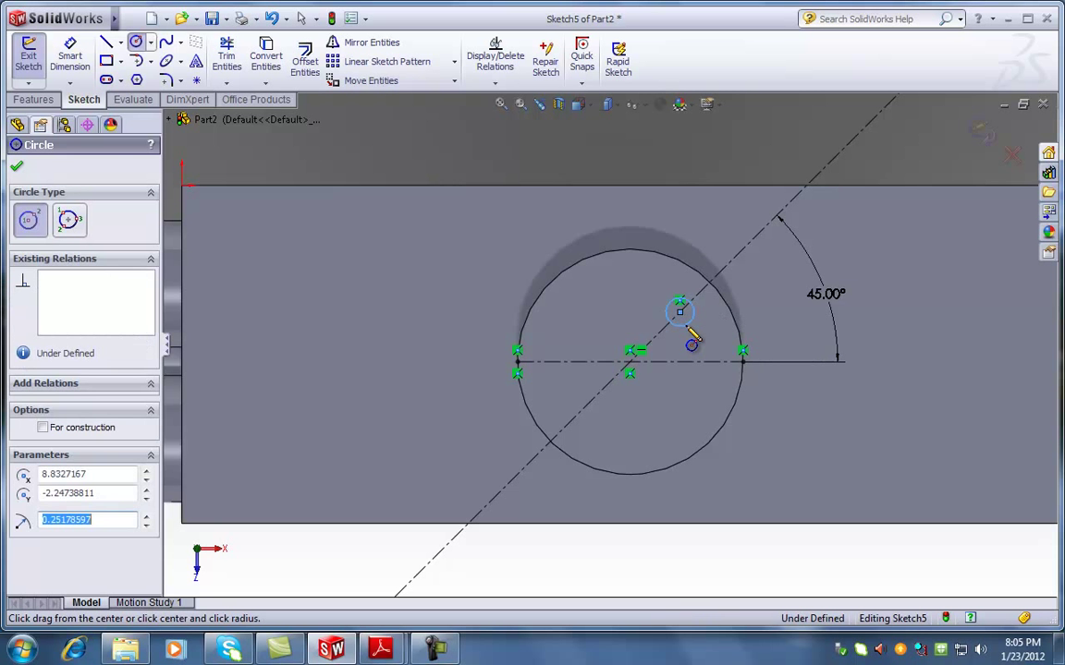
{"action": "left_click", "coordinate": [688, 331]}
{"action": "key", "text": "Escape"}
{"action": "left_click", "coordinate": [561, 238]}
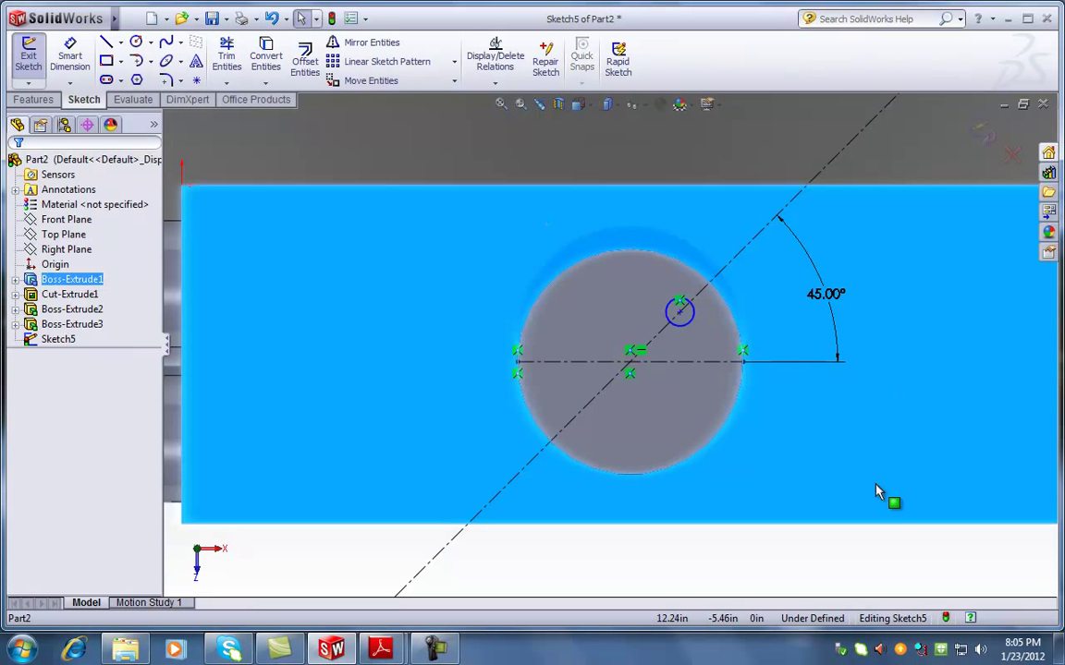
{"action": "left_click", "coordinate": [803, 592]}
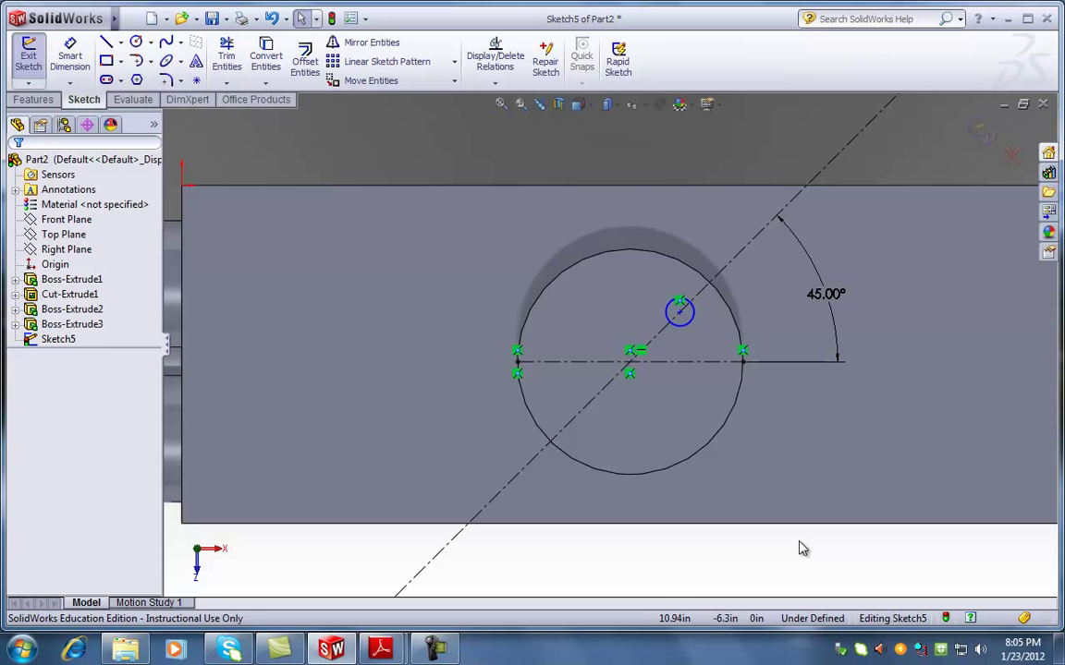
Slide the small circle along the diagonal line, then abandon a dimension to the horizontal centerline
{"action": "scroll", "coordinate": [654, 335], "scroll_direction": "down", "scroll_amount": 3}
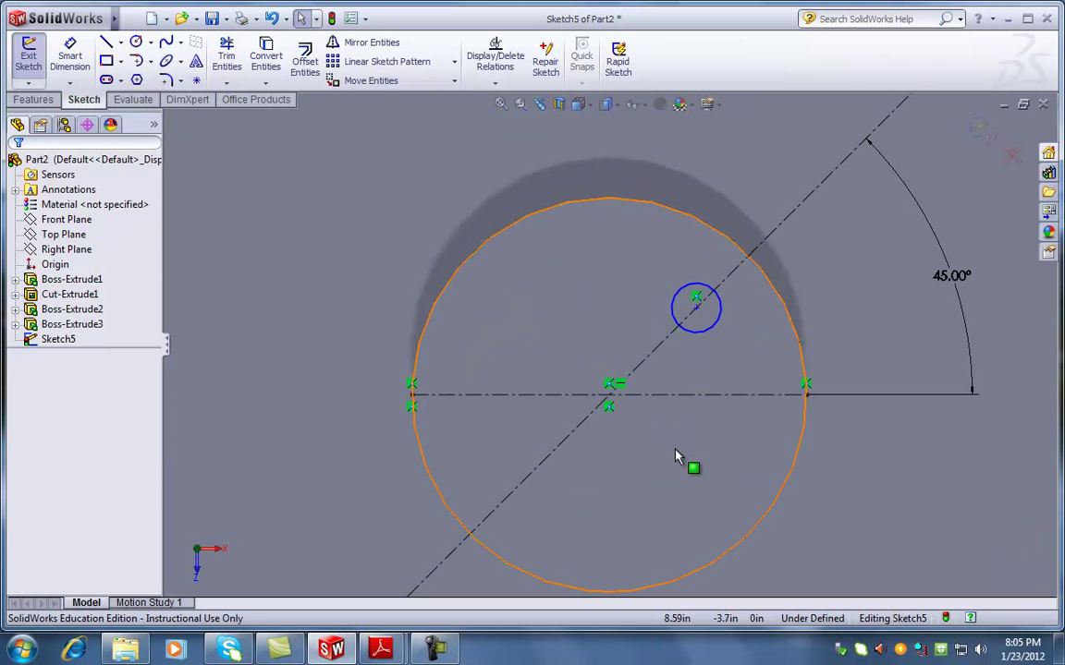
{"action": "scroll", "coordinate": [634, 547], "scroll_direction": "up", "scroll_amount": 1}
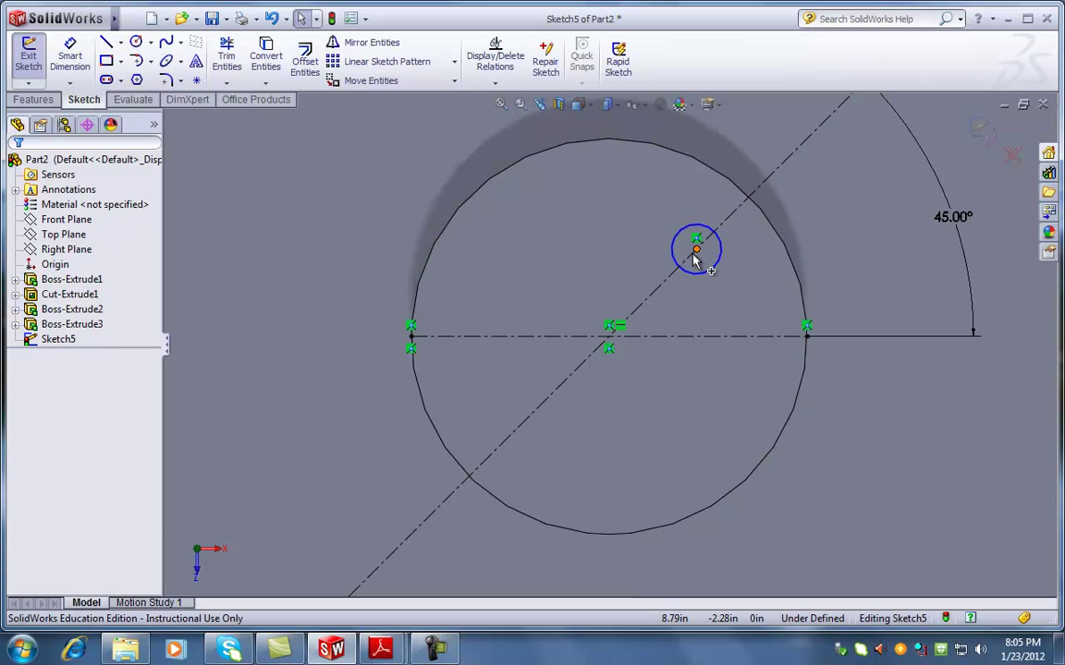
{"action": "mouse_move", "coordinate": [696, 259]}
{"action": "left_mouse_down"}
{"action": "mouse_move", "coordinate": [672, 292]}
{"action": "mouse_move", "coordinate": [721, 251]}
{"action": "mouse_move", "coordinate": [687, 287]}
{"action": "mouse_move", "coordinate": [721, 242]}
{"action": "mouse_move", "coordinate": [688, 273]}
{"action": "mouse_move", "coordinate": [712, 238]}
{"action": "mouse_move", "coordinate": [700, 246]}
{"action": "left_mouse_up"}
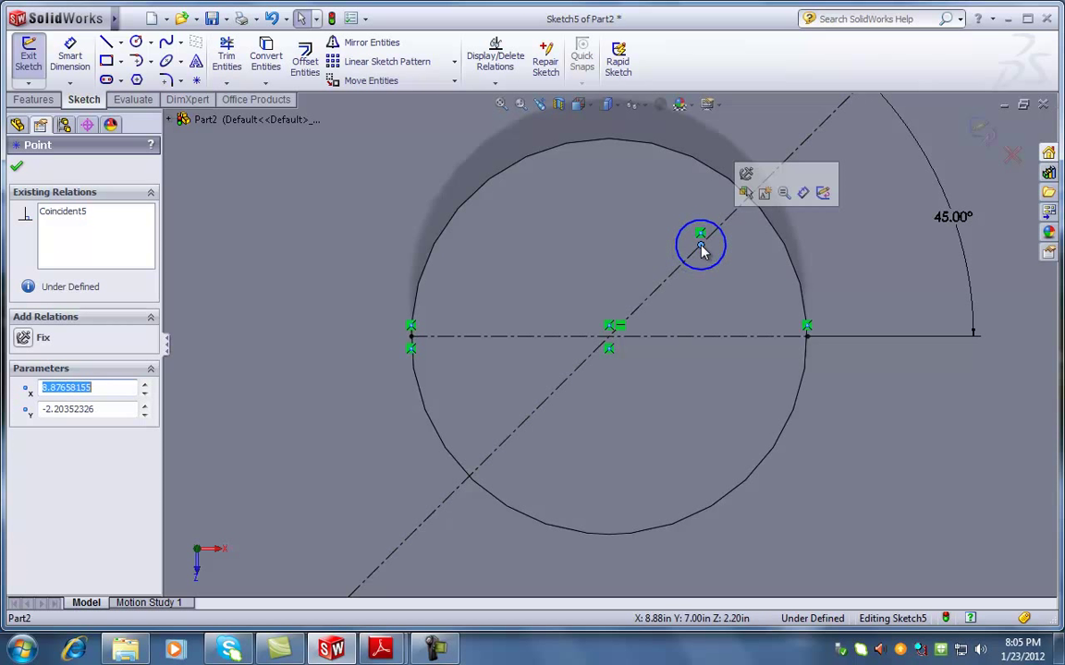
{"action": "left_click", "coordinate": [776, 239]}
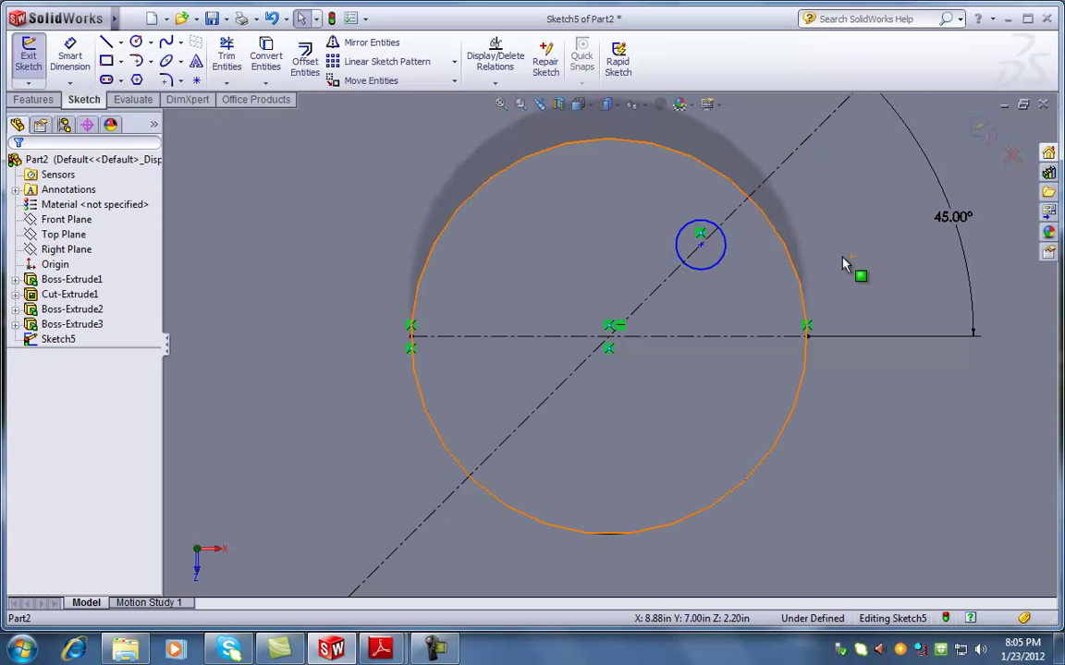
{"action": "left_click", "coordinate": [67, 57]}
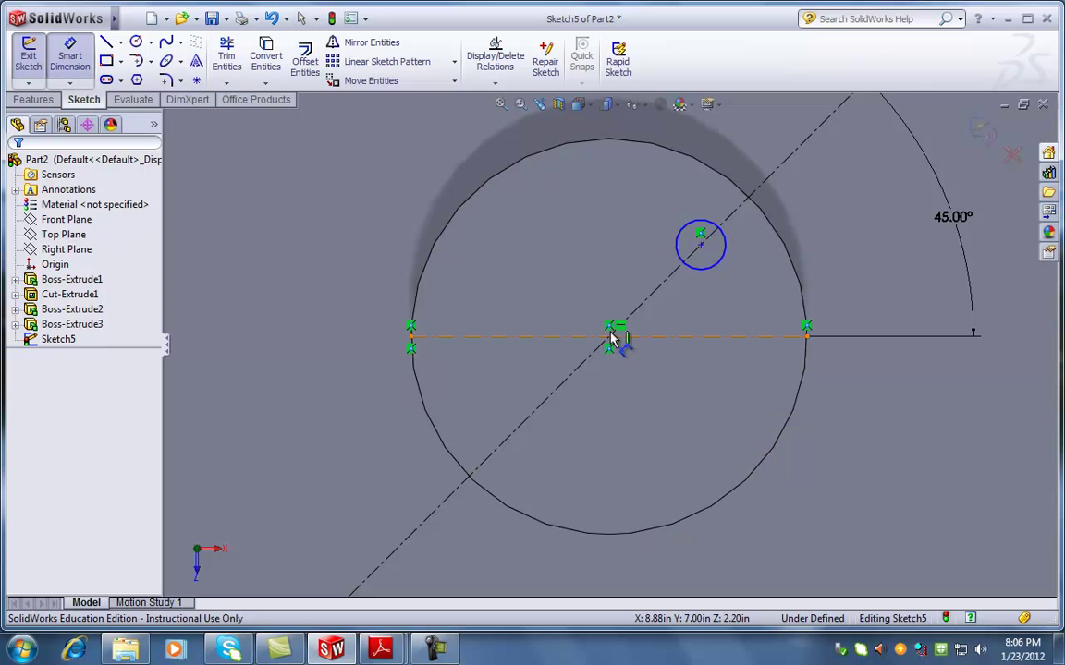
{"action": "left_click", "coordinate": [609, 345]}
{"action": "key", "text": "Escape"}
{"action": "left_click", "coordinate": [577, 368]}
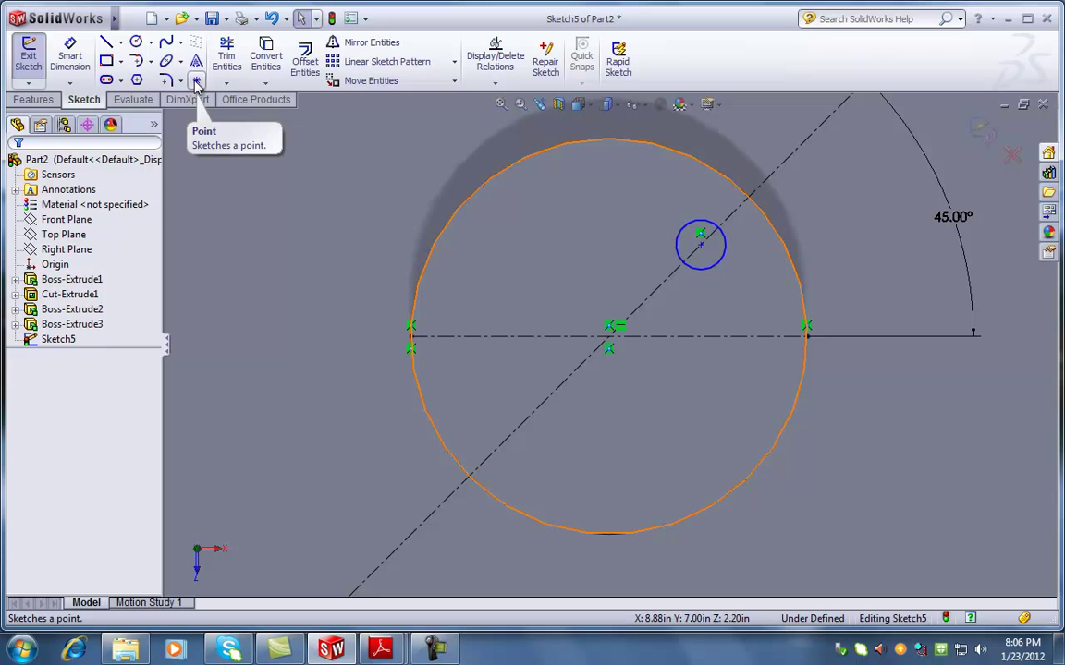
Place sketch points on the diagonal construction line
{"action": "left_click", "coordinate": [196, 81]}
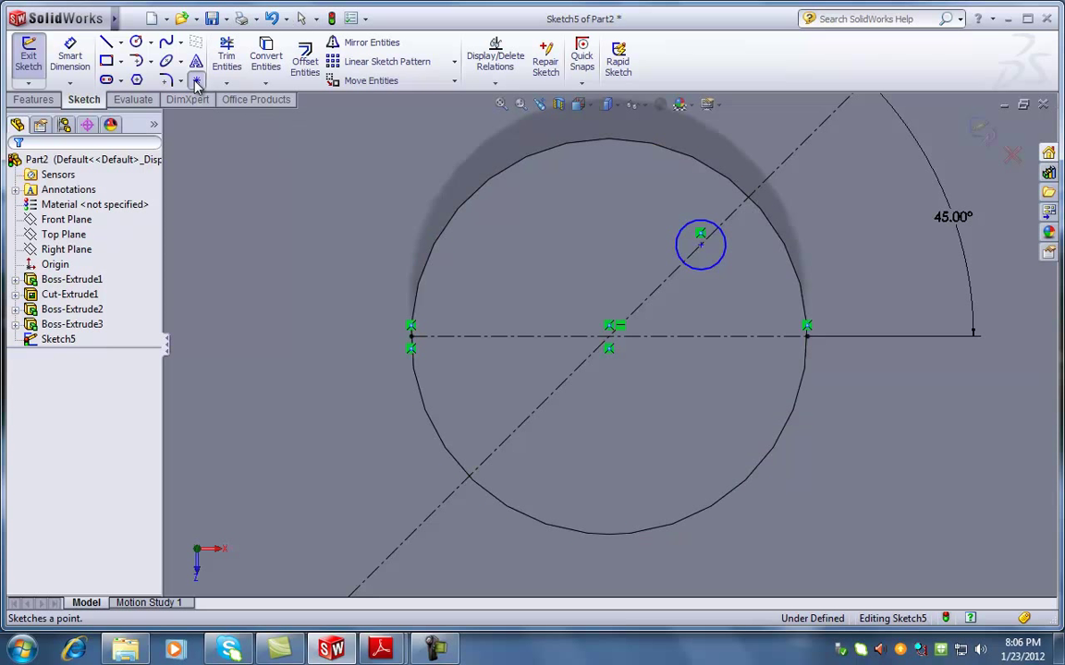
{"action": "left_click", "coordinate": [636, 297]}
{"action": "key", "text": "Escape"}
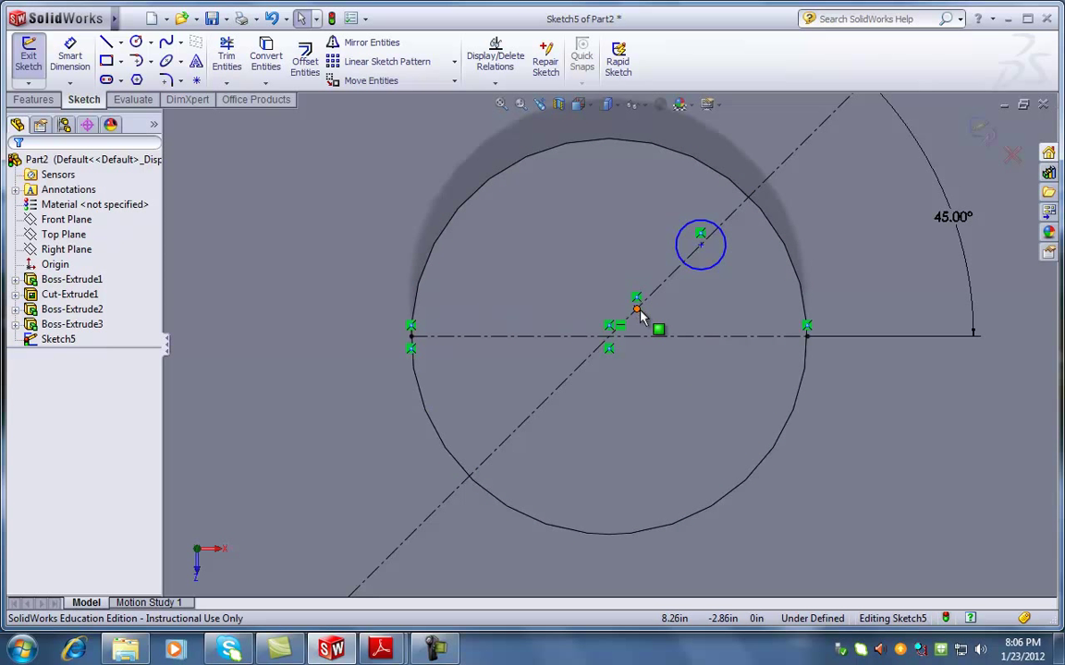
{"action": "mouse_move", "coordinate": [698, 379]}
{"action": "middle_mouse_down"}
{"action": "mouse_move", "coordinate": [636, 316]}
{"action": "mouse_move", "coordinate": [628, 326]}
{"action": "middle_mouse_up"}
{"action": "scroll", "coordinate": [629, 326], "scroll_direction": "down", "scroll_amount": 5}
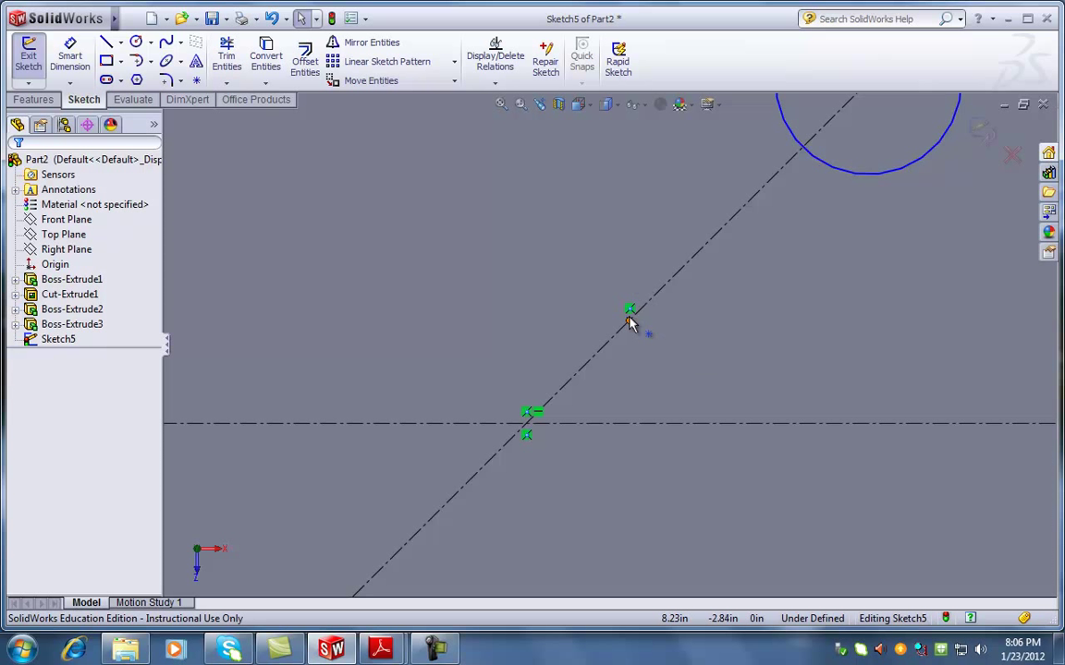
{"action": "scroll", "coordinate": [640, 331], "scroll_direction": "up", "scroll_amount": 1}
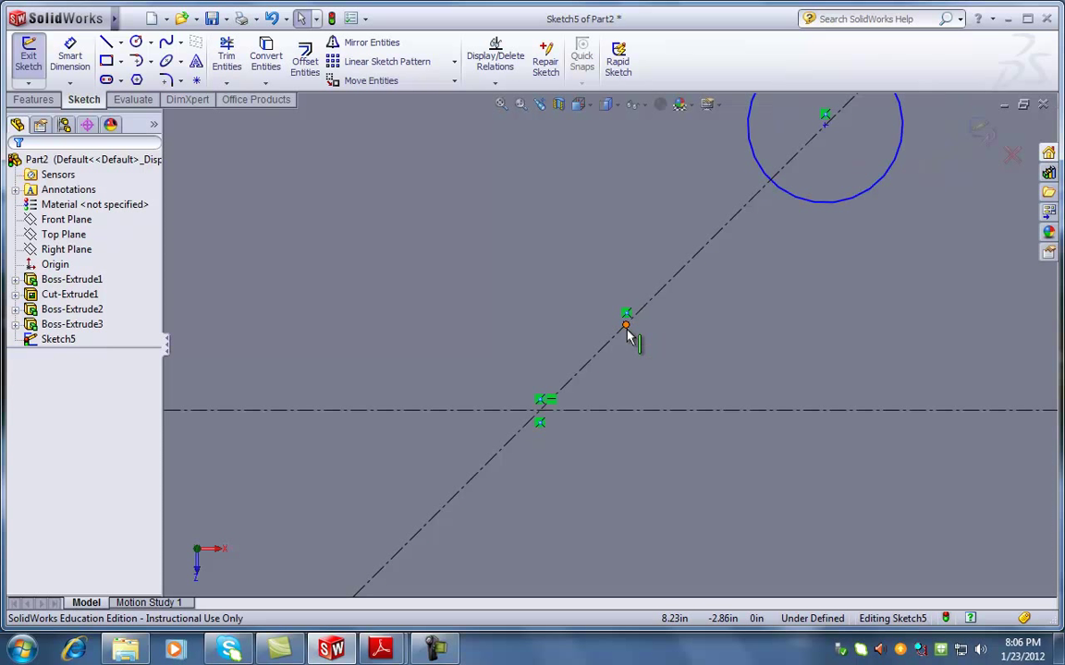
{"action": "left_click", "coordinate": [539, 422]}
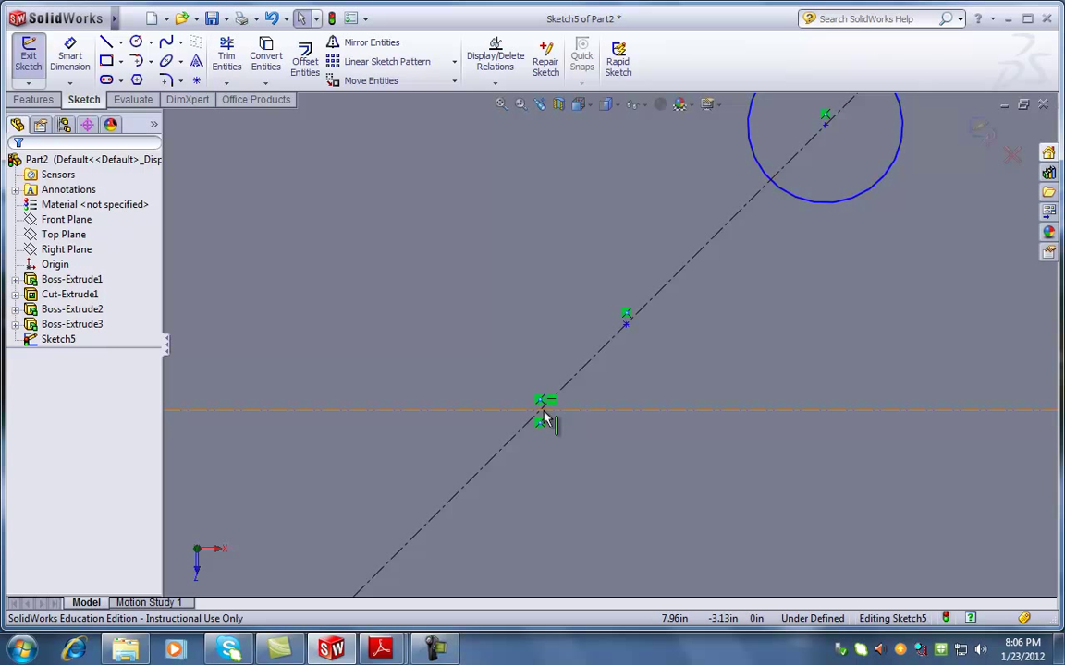
Make a point coincident with the horizontal centerline, then undo that relation
{"action": "left_click", "coordinate": [628, 325]}
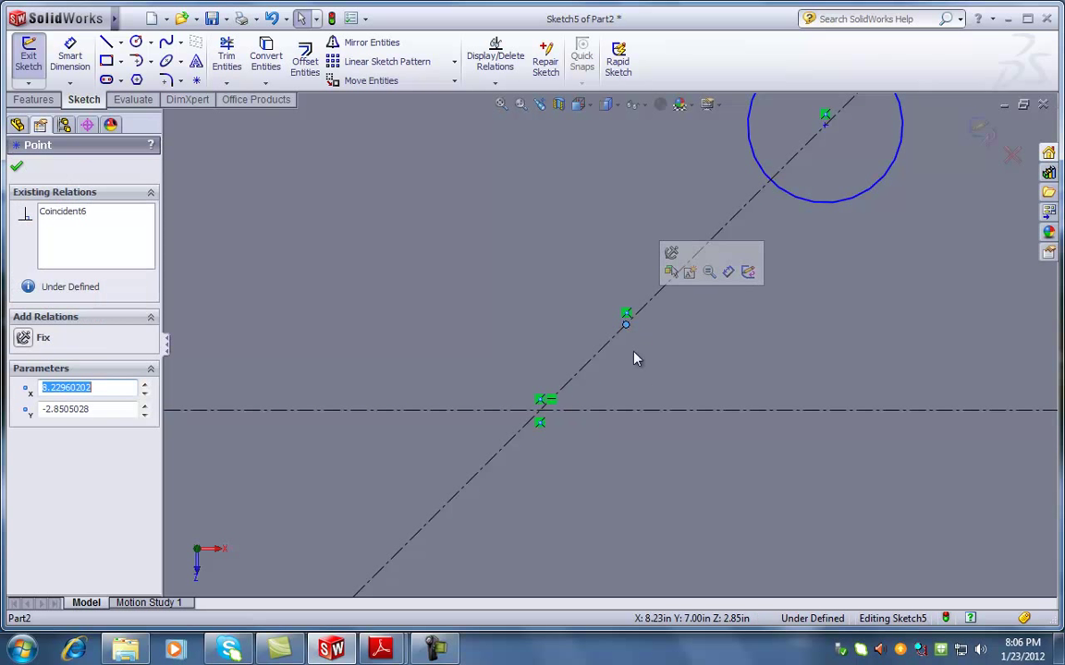
{"action": "left_click", "coordinate": [637, 412], "text": "ctrl"}
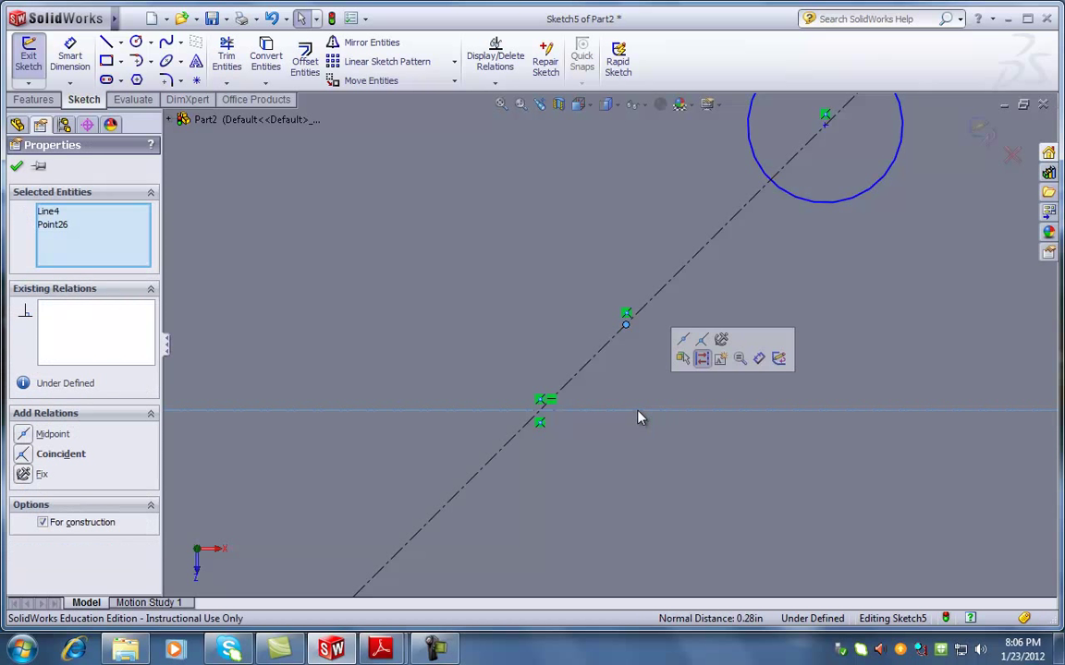
{"action": "left_click", "coordinate": [24, 454]}
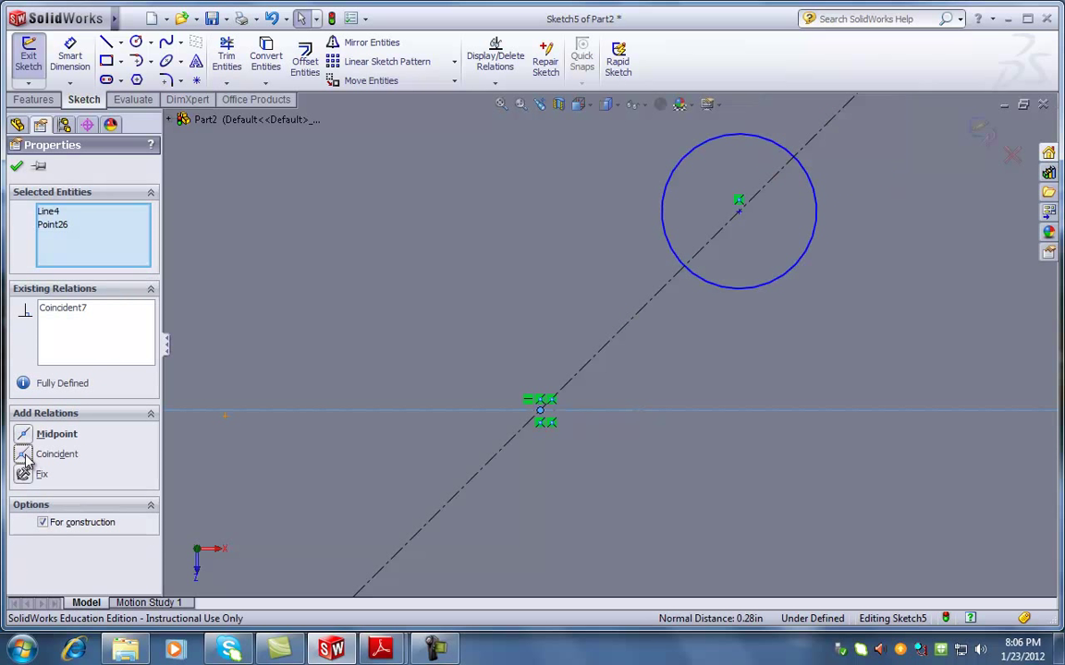
{"action": "left_click", "coordinate": [17, 165]}
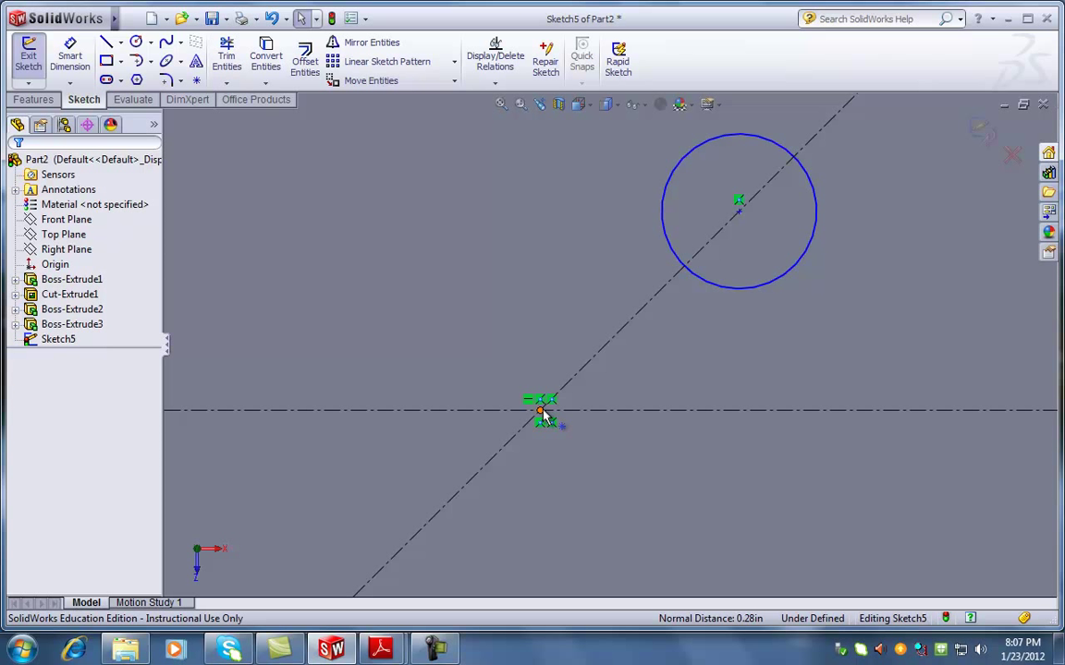
{"action": "left_click", "coordinate": [543, 418], "text": "ctrl"}
{"action": "key", "text": "Escape"}
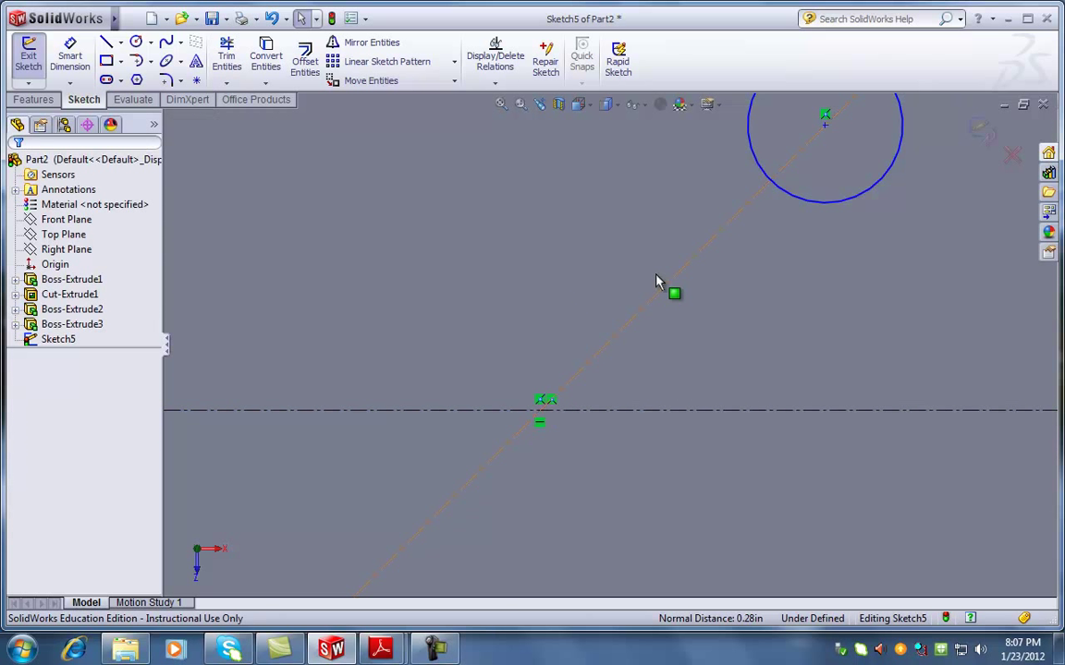
Zoom out and begin a Smart Dimension from the circle's centre, then cancel it
{"action": "scroll", "coordinate": [601, 296], "scroll_direction": "up", "scroll_amount": 3}
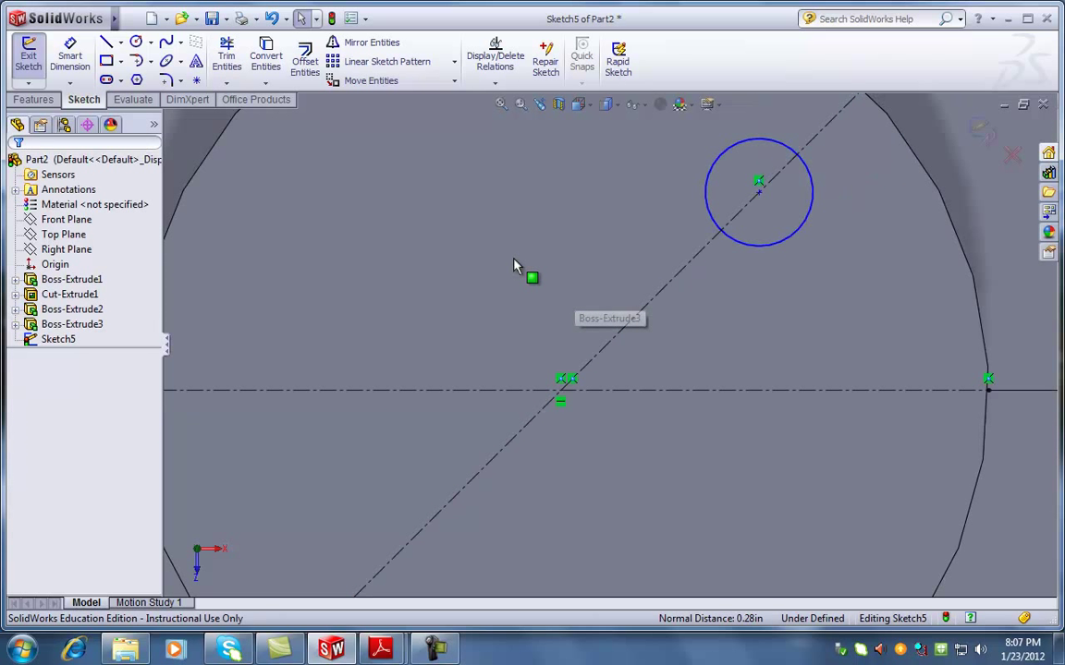
{"action": "left_click", "coordinate": [66, 61]}
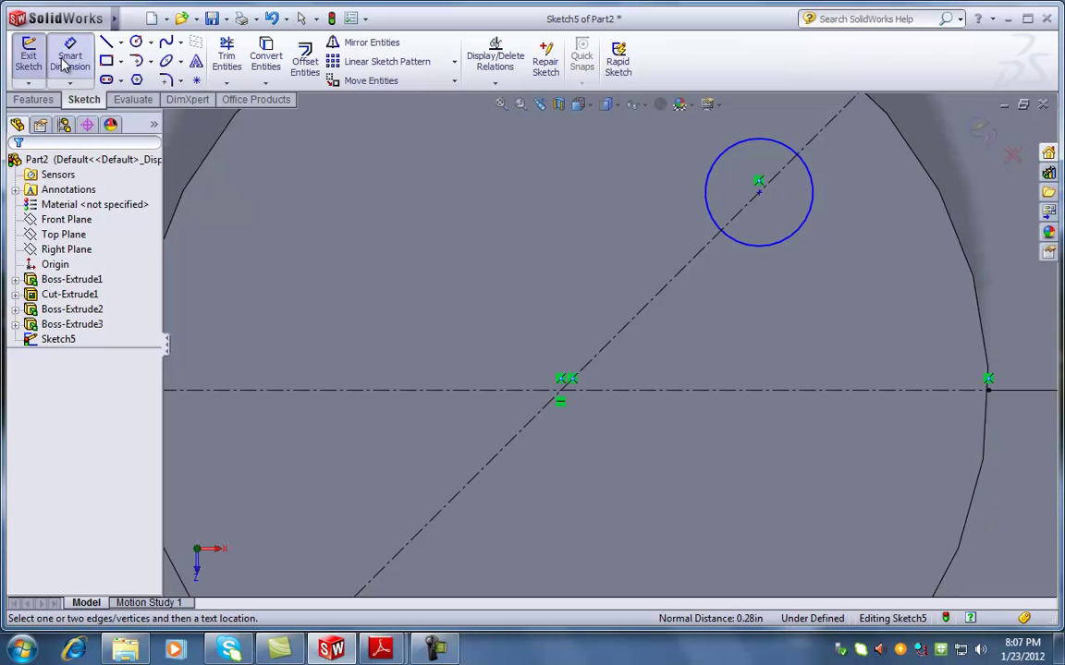
{"action": "left_click", "coordinate": [759, 191]}
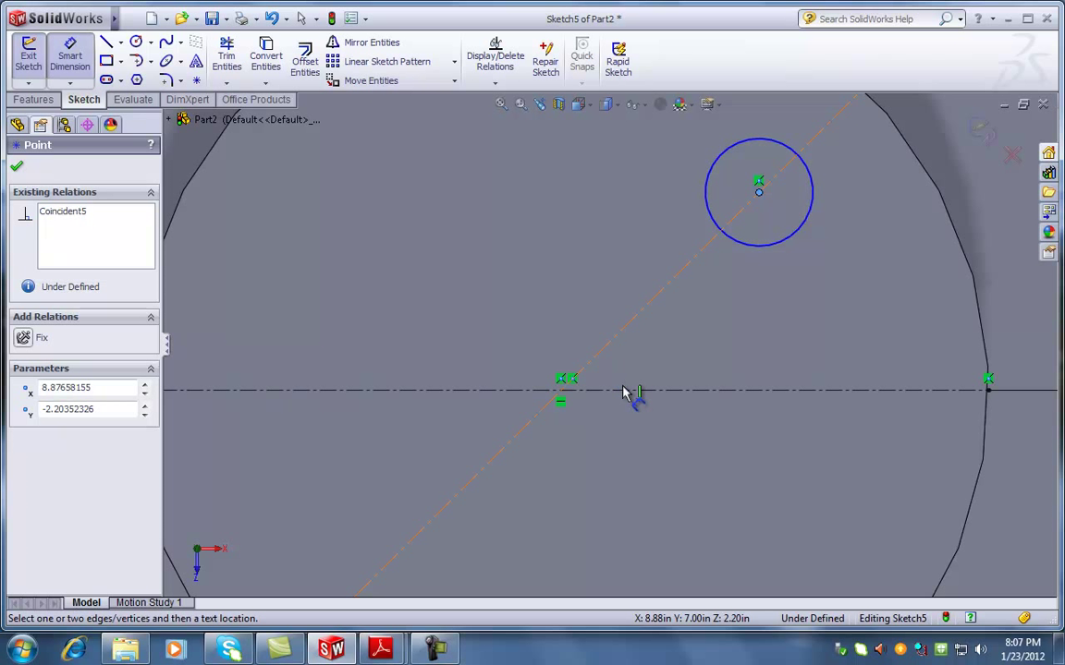
{"action": "key", "text": "Escape"}
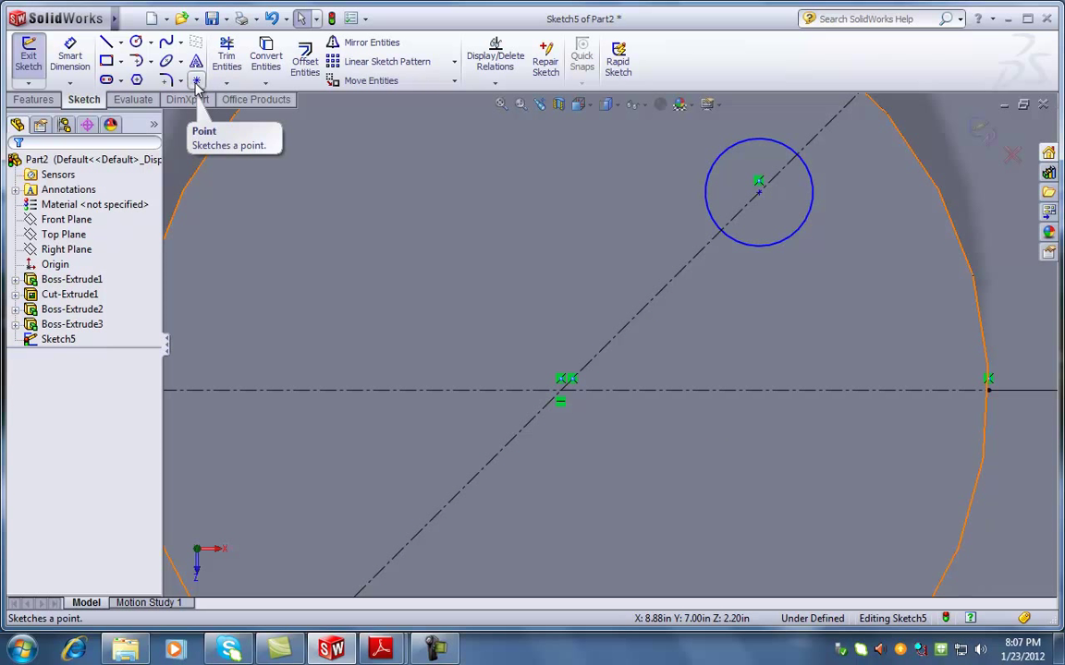
Place a point on the horizontal centerline and make it coincident with the diagonal centerline
{"action": "left_click", "coordinate": [196, 82]}
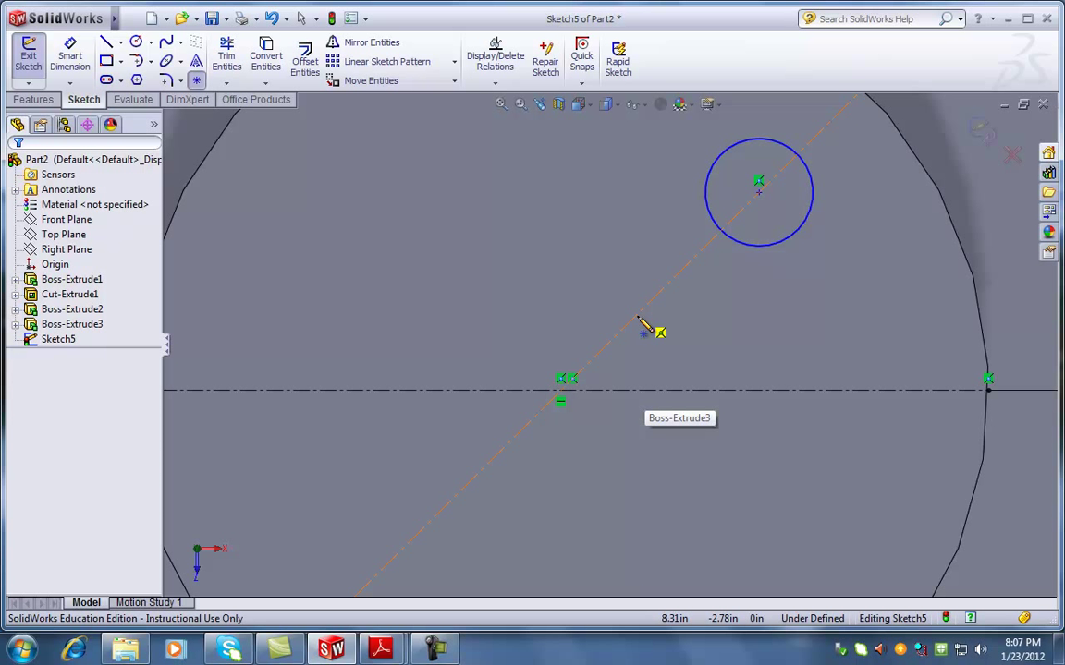
{"action": "left_click", "coordinate": [657, 391]}
{"action": "key", "text": "Escape"}
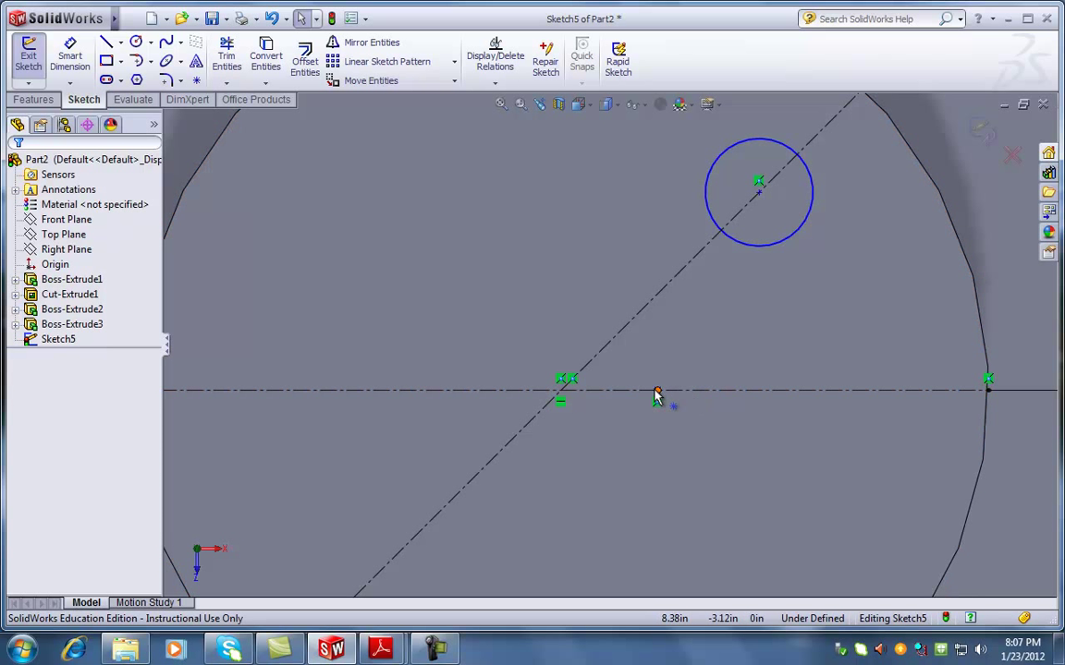
{"action": "left_click", "coordinate": [652, 292], "text": "ctrl"}
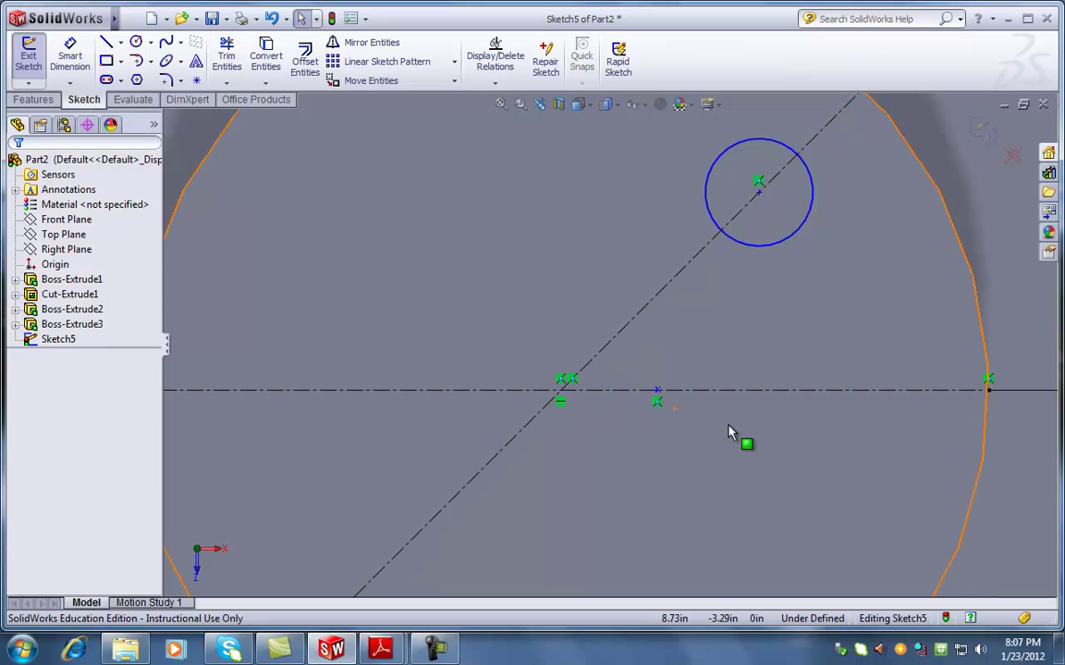
{"action": "left_click", "coordinate": [657, 396]}
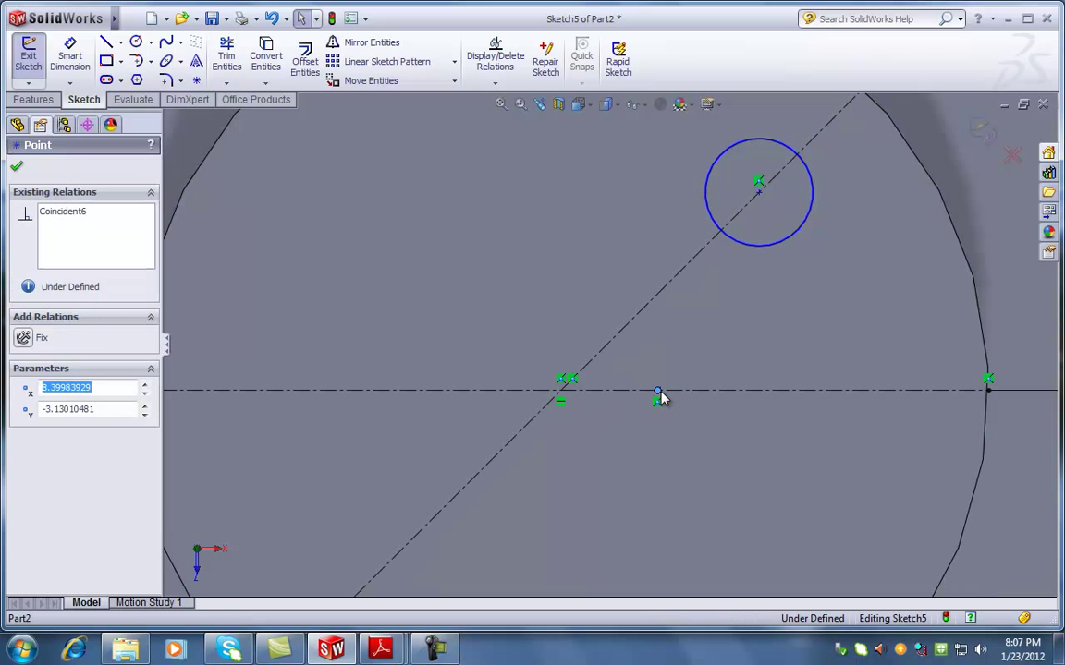
{"action": "left_click", "coordinate": [624, 336], "text": "ctrl"}
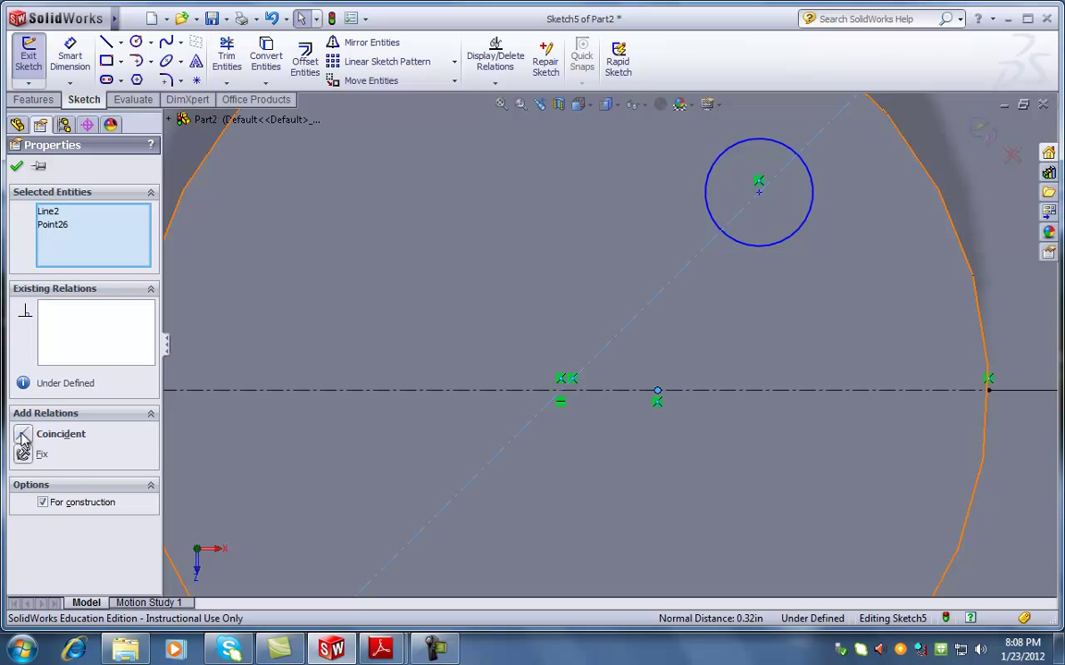
{"action": "left_click", "coordinate": [24, 436]}
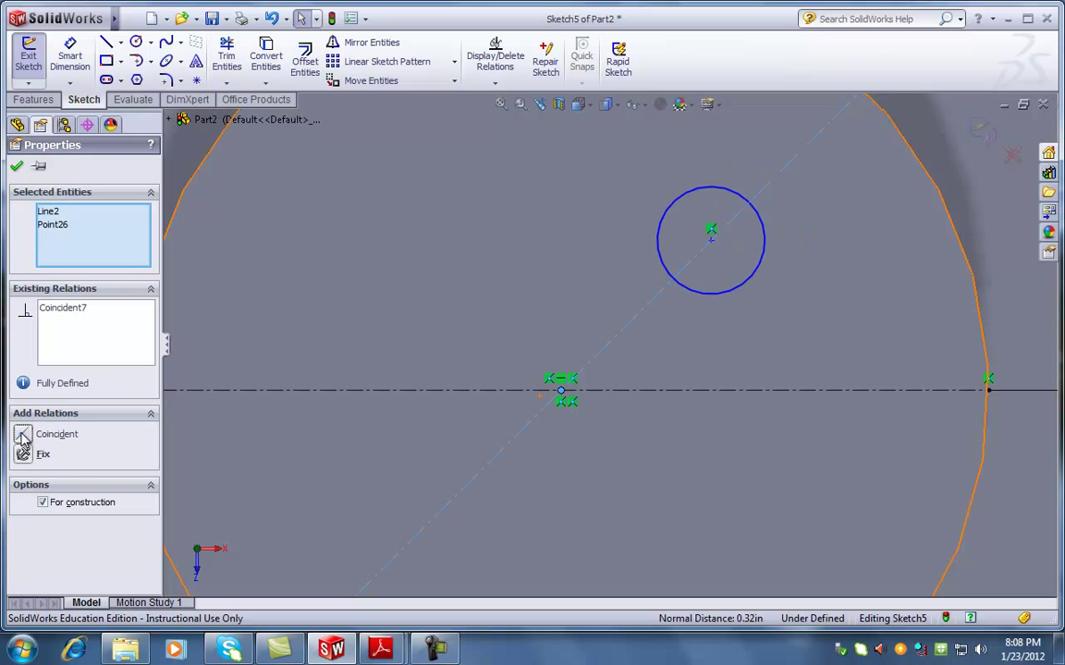
{"action": "left_click", "coordinate": [16, 166]}
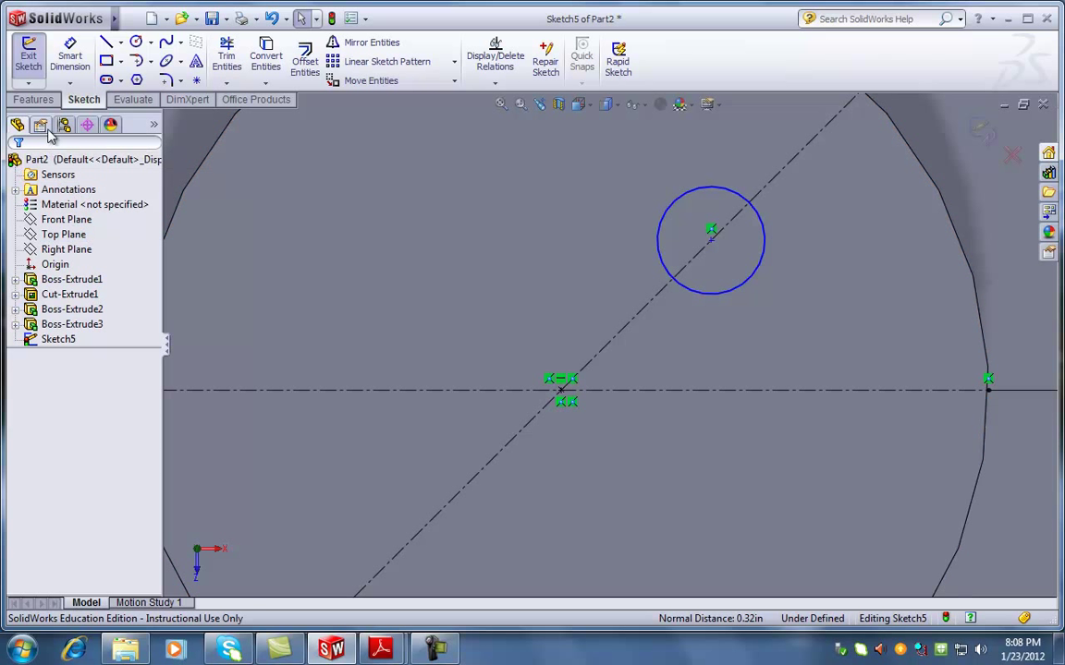
{"action": "left_click", "coordinate": [69, 55]}
Dimension the circle centre 1.000 from the centerline crossing and its diameter to Ø.500, fully defining Sketch5
{"action": "left_click", "coordinate": [712, 241]}
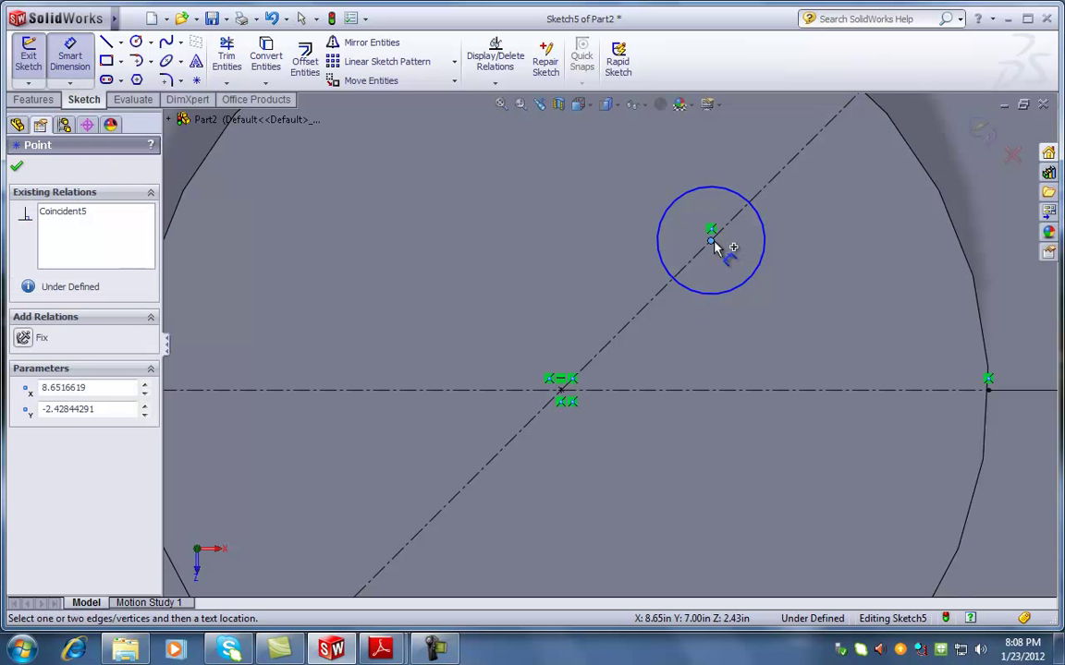
{"action": "left_click", "coordinate": [562, 391]}
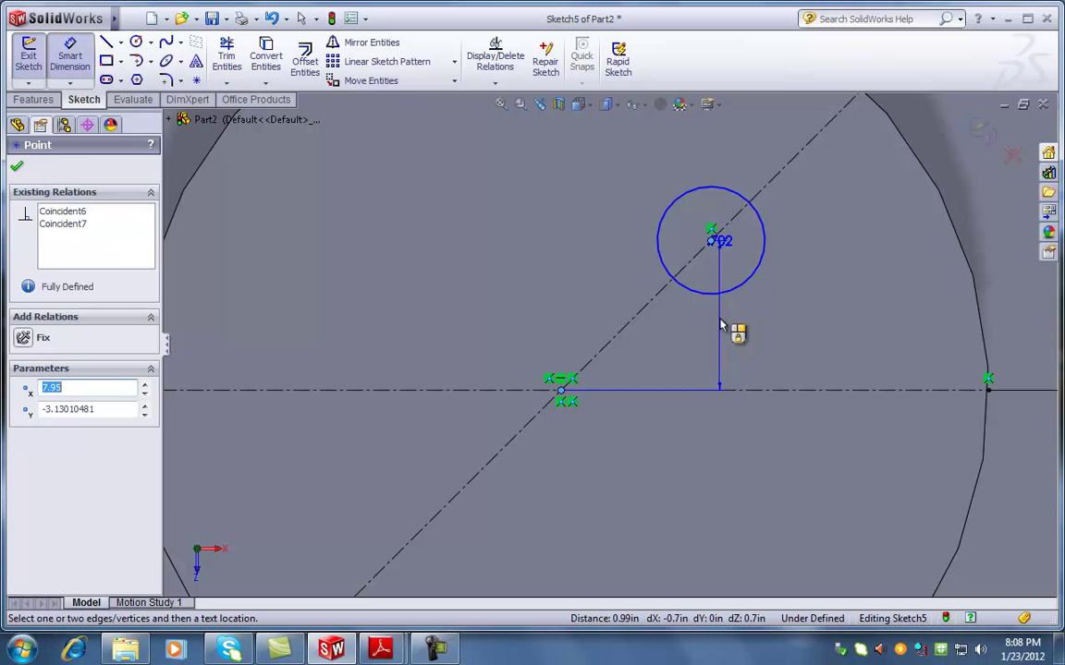
{"action": "left_click", "coordinate": [568, 252]}
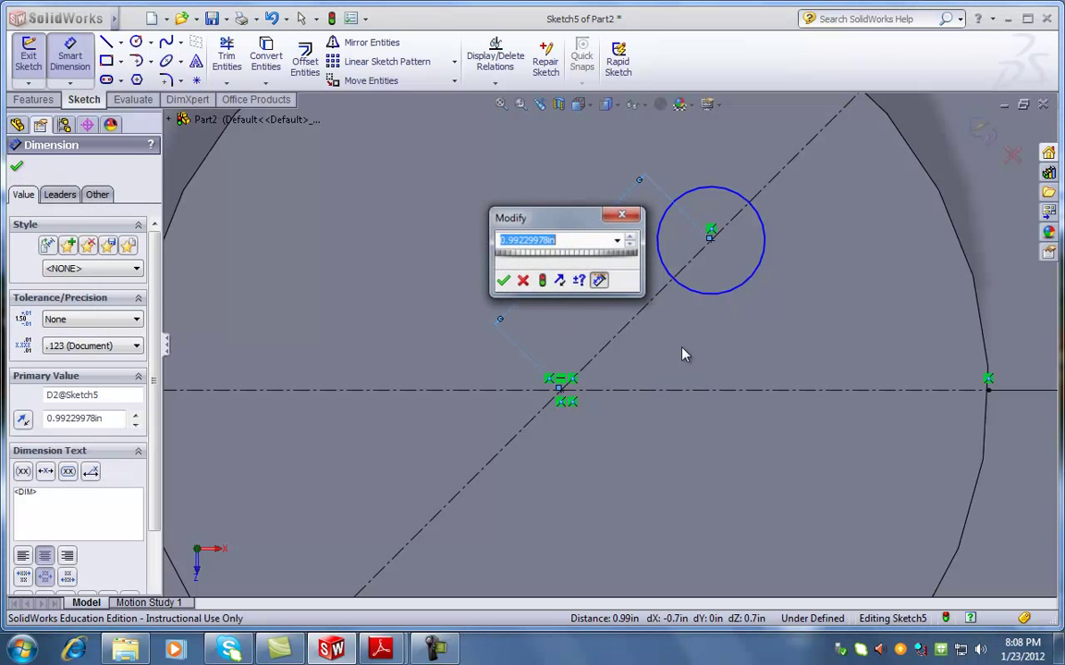
{"action": "type", "text": "1"}
{"action": "key", "text": "Return"}
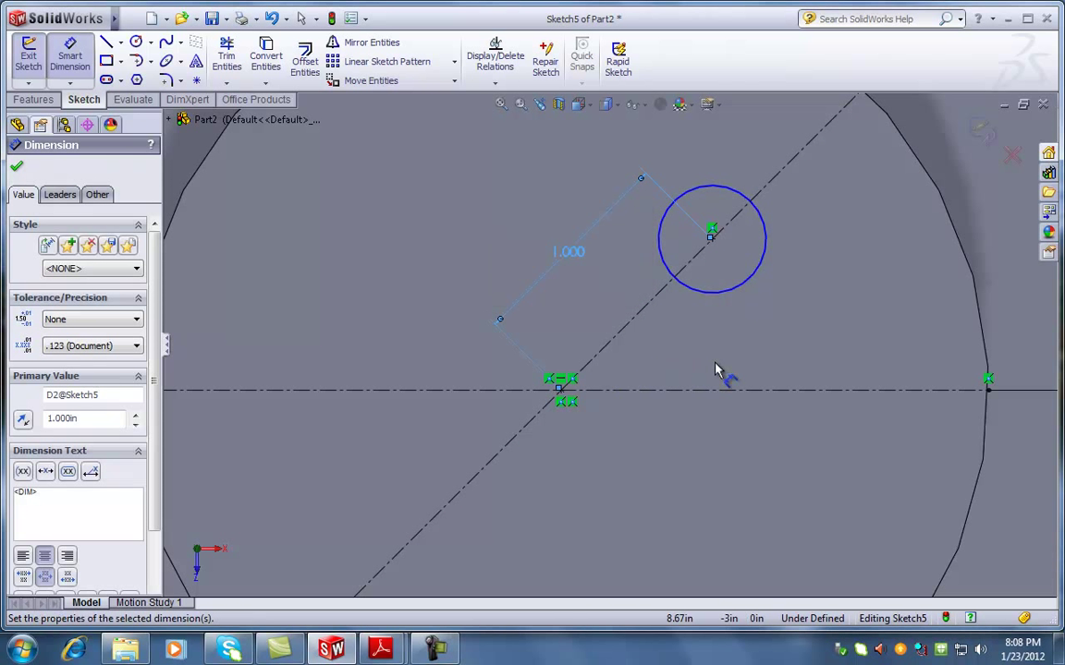
{"action": "left_click", "coordinate": [763, 258]}
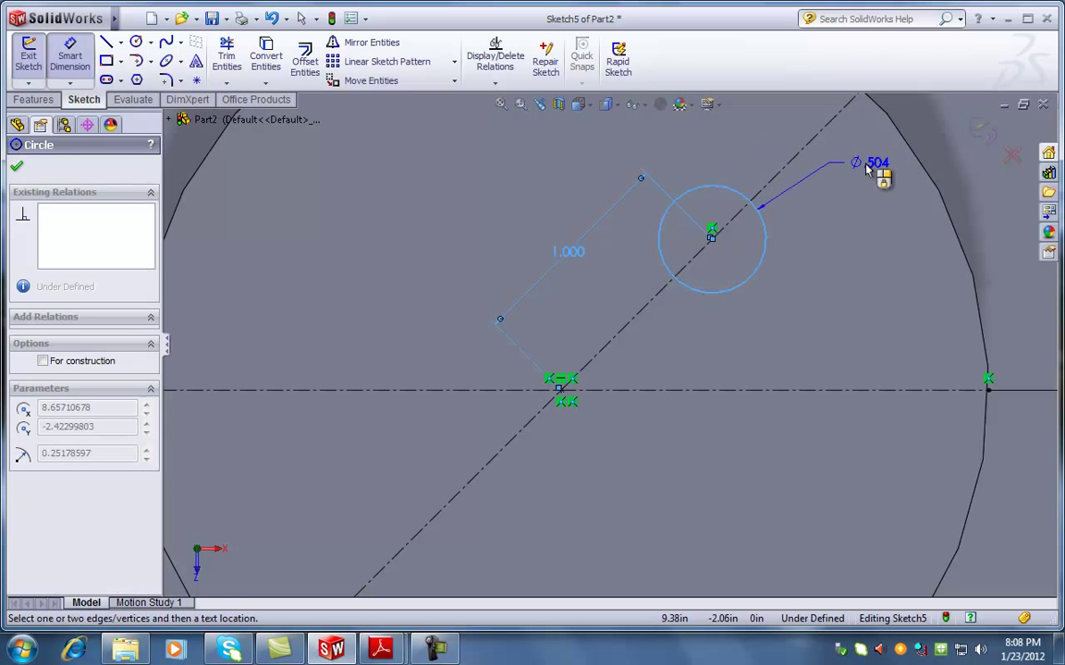
{"action": "left_click", "coordinate": [867, 167]}
{"action": "type", "text": ".5"}
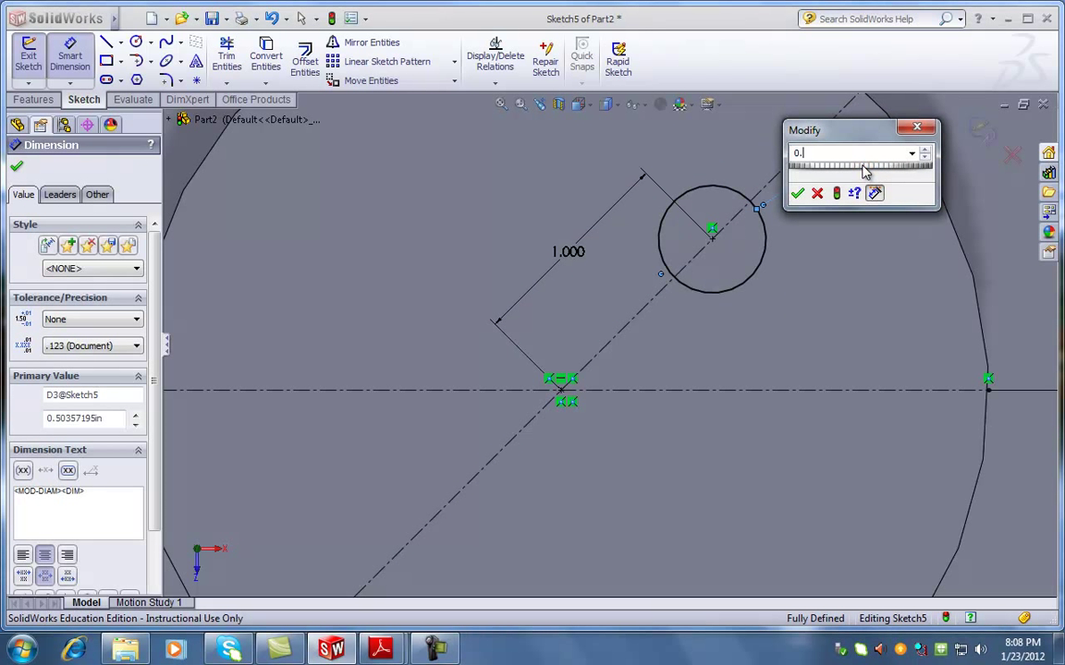
{"action": "key", "text": "Return"}
{"action": "left_click", "coordinate": [19, 170]}
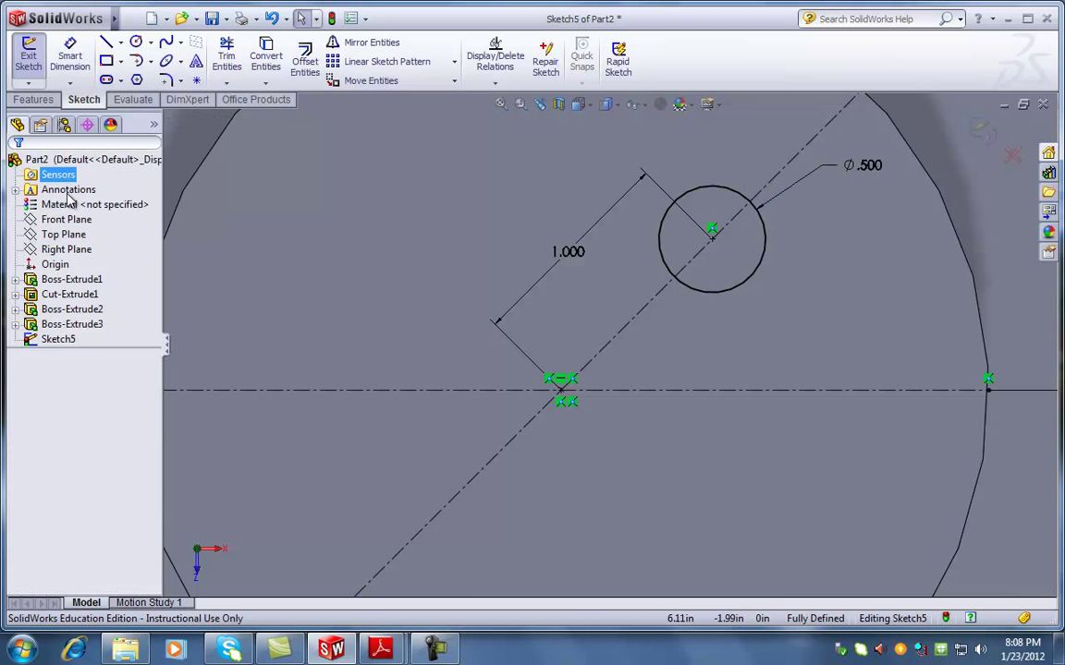
Bring up FLYWHEEL.pdf, select TYP in the Ø.75 hole callout, then return to SolidWorks
{"action": "key", "text": "z"}
{"action": "key", "text": "z"}
{"action": "mouse_move", "coordinate": [376, 650]}
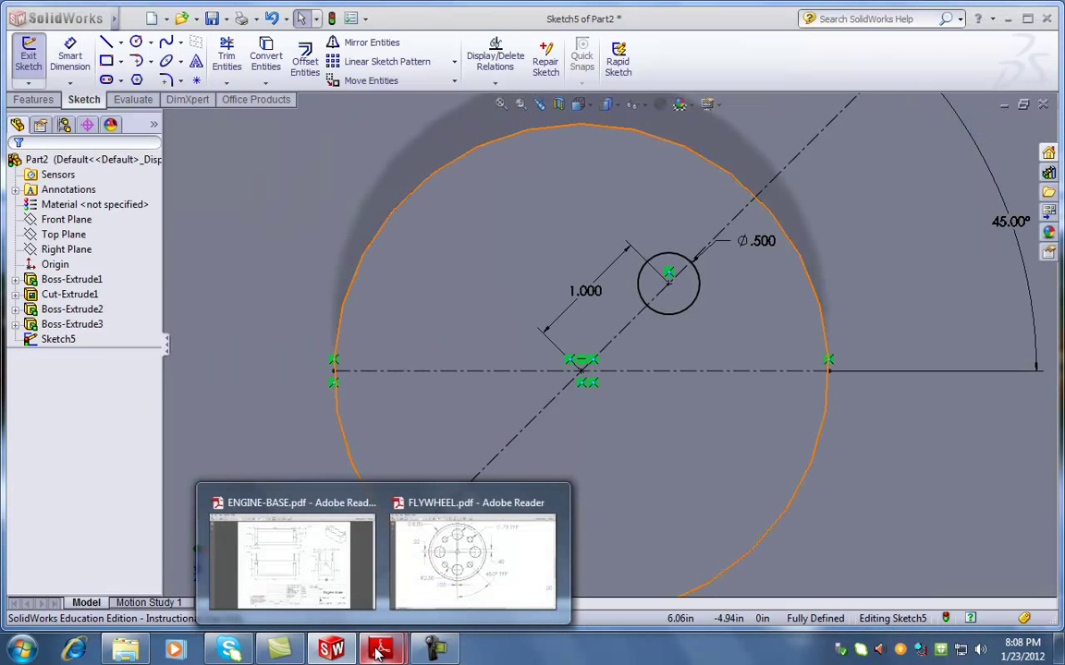
{"action": "left_click", "coordinate": [462, 536]}
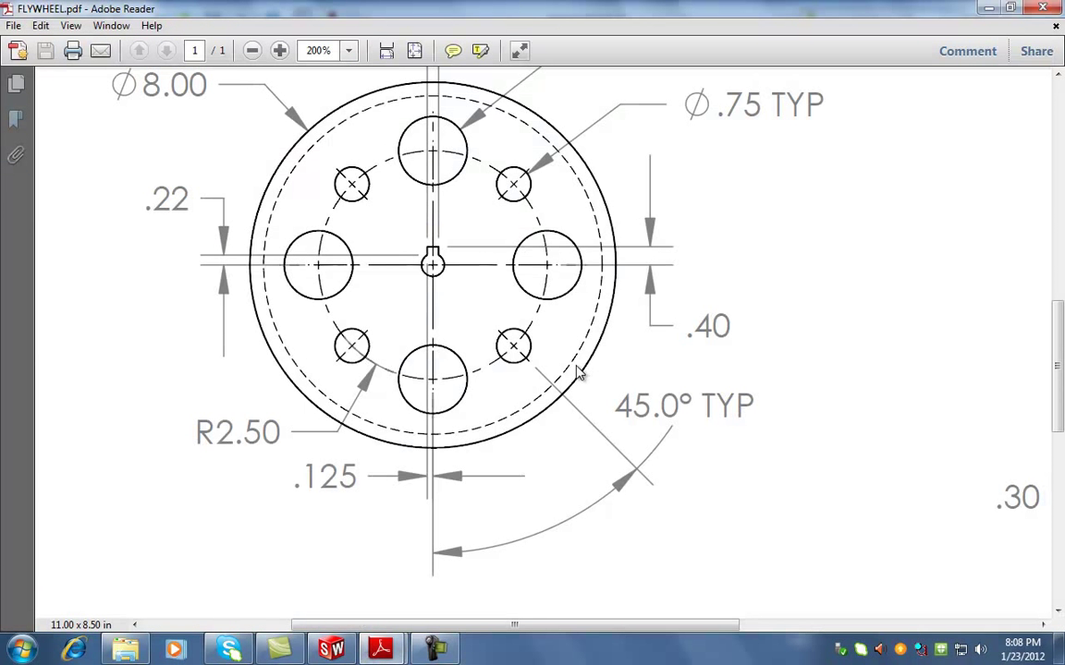
{"action": "scroll", "coordinate": [525, 294], "scroll_direction": "up", "scroll_amount": 1}
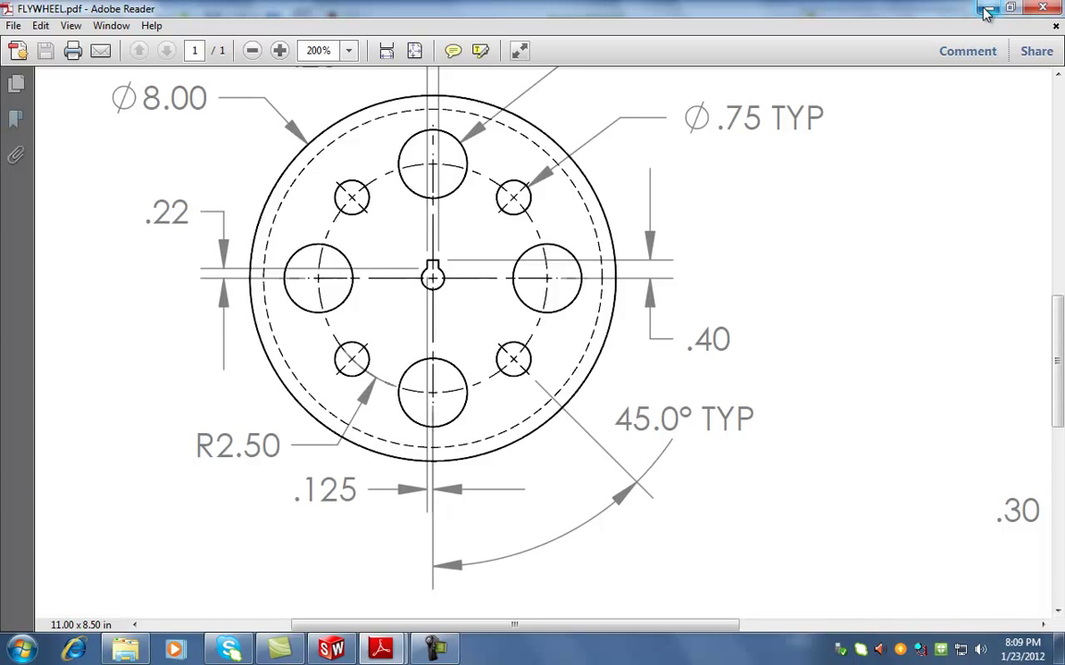
{"action": "left_click_drag", "start_coordinate": [844, 119], "coordinate": [769, 125]}
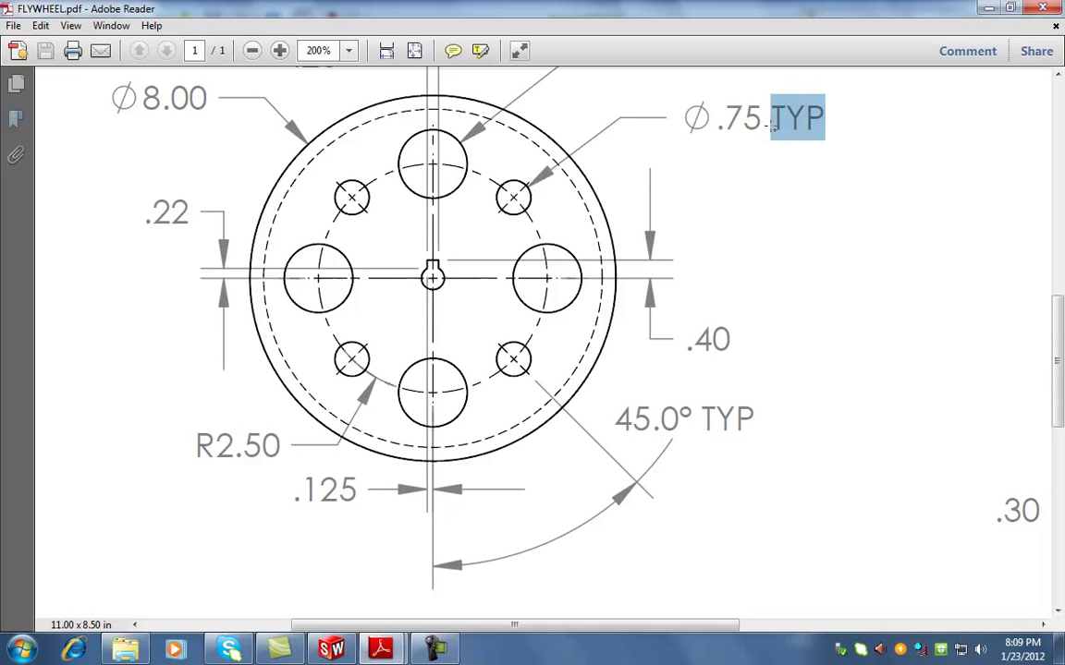
{"action": "scroll", "coordinate": [792, 277], "scroll_direction": "up", "scroll_amount": 2}
{"action": "scroll", "coordinate": [792, 278], "scroll_direction": "up", "scroll_amount": 3}
{"action": "left_click", "coordinate": [331, 649]}
Open ENGINE-BASE.pdf, highlight its Ø.45 x 2 hole callout, then minimize Adobe Reader
{"action": "mouse_move", "coordinate": [381, 649]}
{"action": "left_click", "coordinate": [347, 578]}
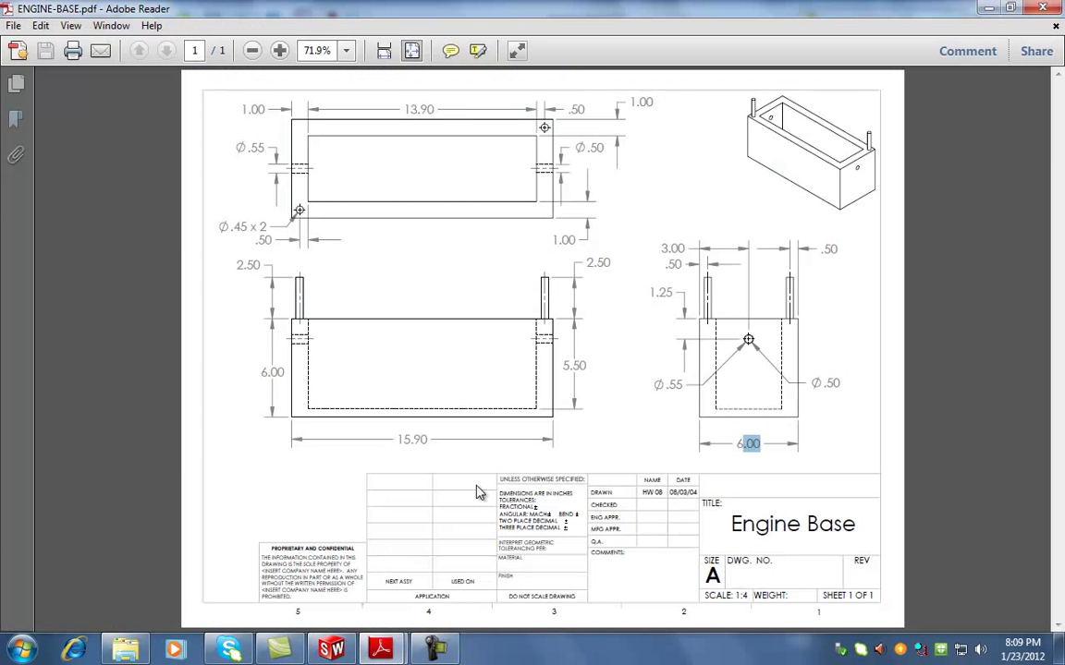
{"action": "double_click", "coordinate": [246, 226]}
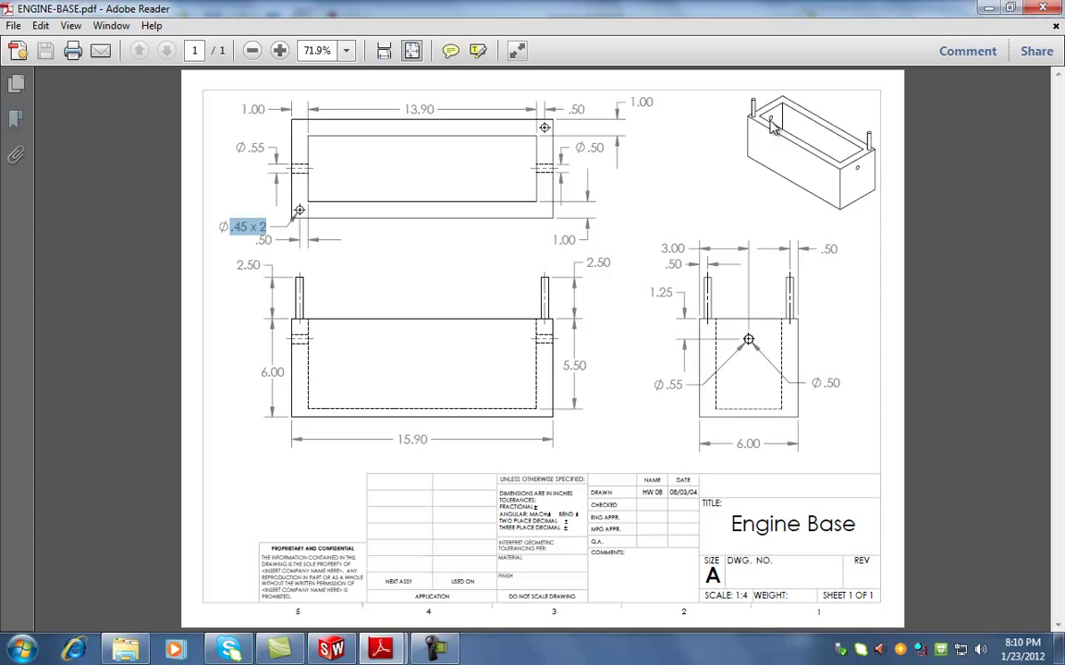
{"action": "left_click", "coordinate": [915, 246]}
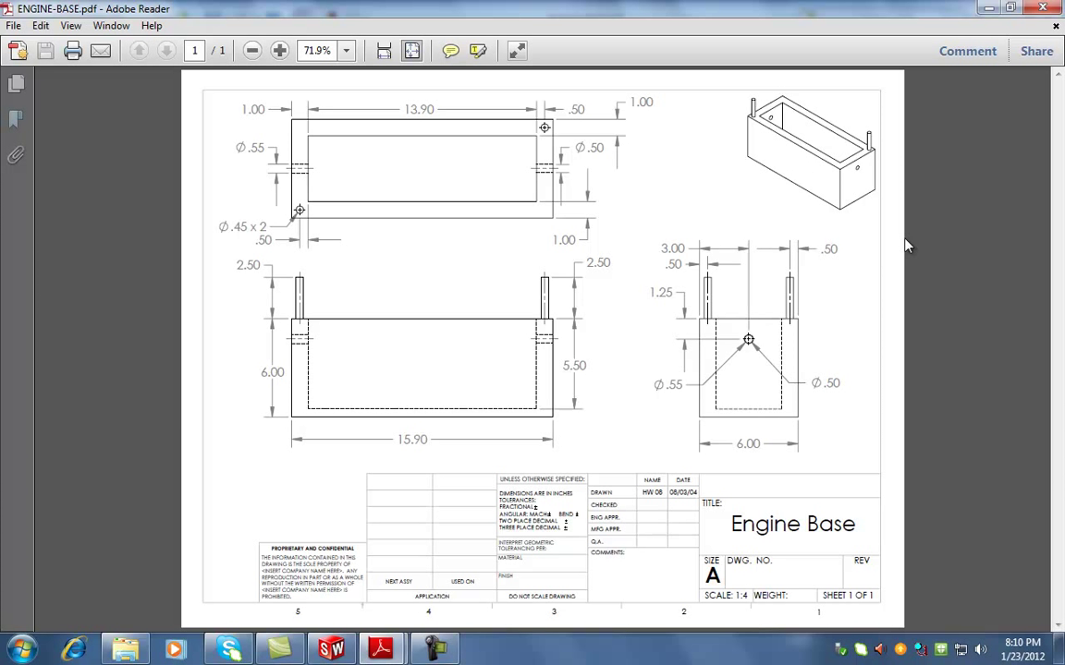
{"action": "left_click", "coordinate": [987, 12]}
Extrude-cut the Ø.500 circle 1.00 in deep with a blind cut, creating Cut-Extrude2
{"action": "scroll", "coordinate": [882, 342], "scroll_direction": "up", "scroll_amount": 2}
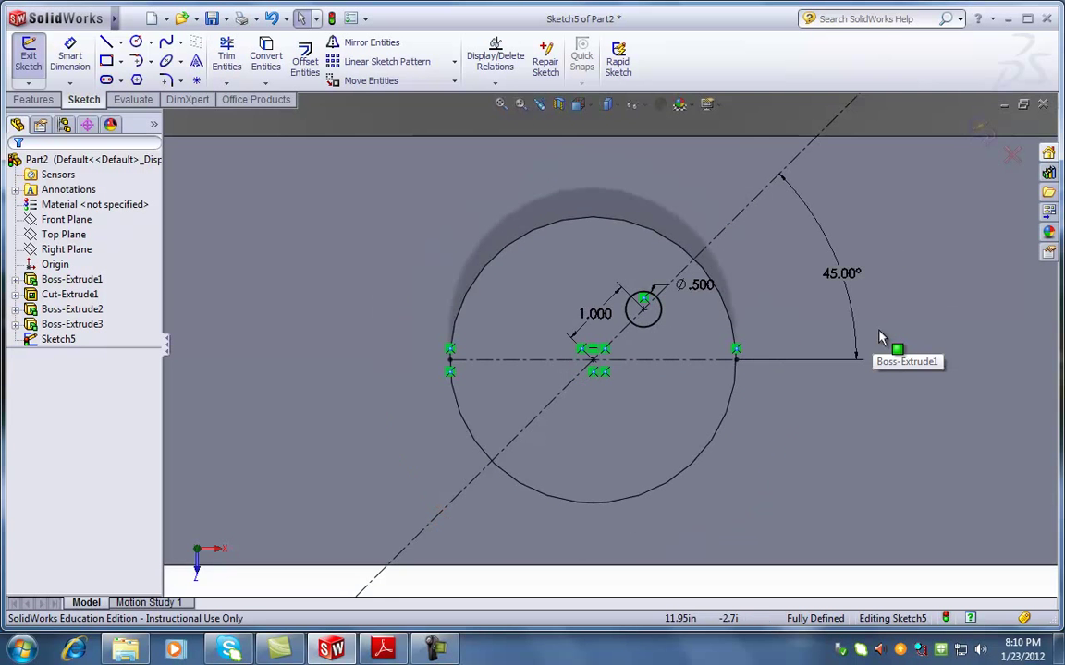
{"action": "scroll", "coordinate": [739, 356], "scroll_direction": "down", "scroll_amount": 2}
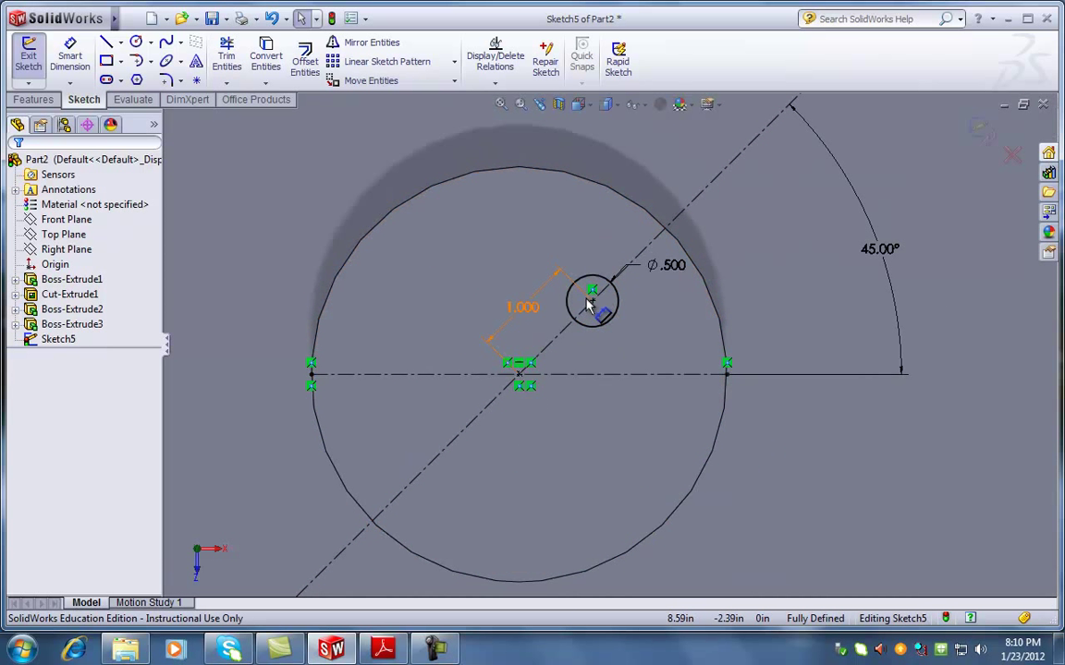
{"action": "scroll", "coordinate": [622, 351], "scroll_direction": "up", "scroll_amount": 2}
{"action": "left_click", "coordinate": [29, 104]}
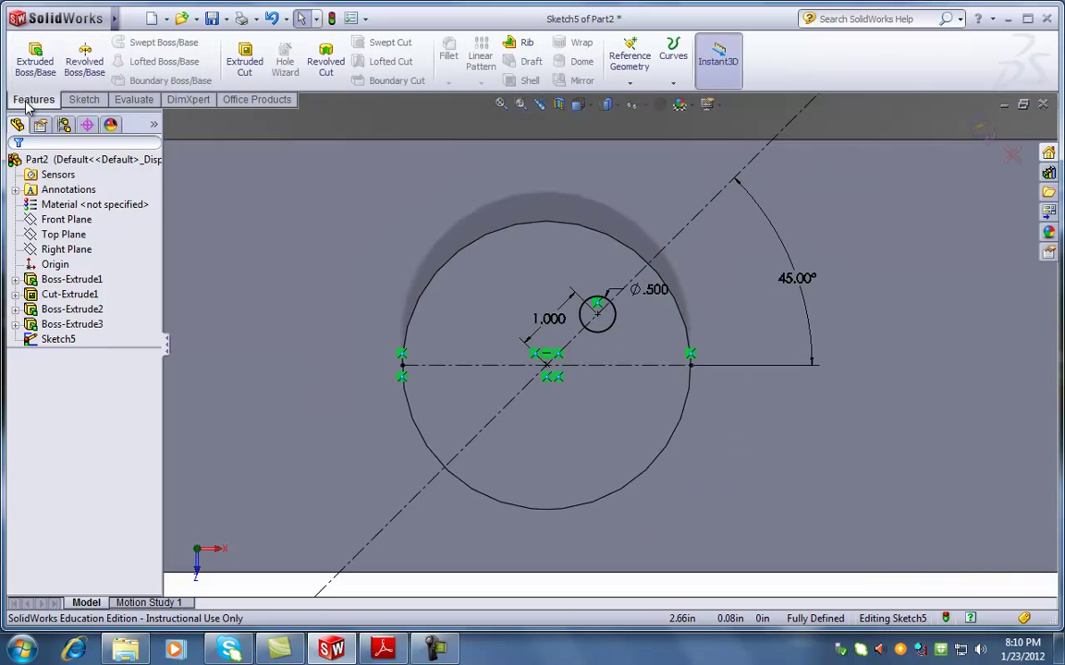
{"action": "left_click", "coordinate": [245, 66]}
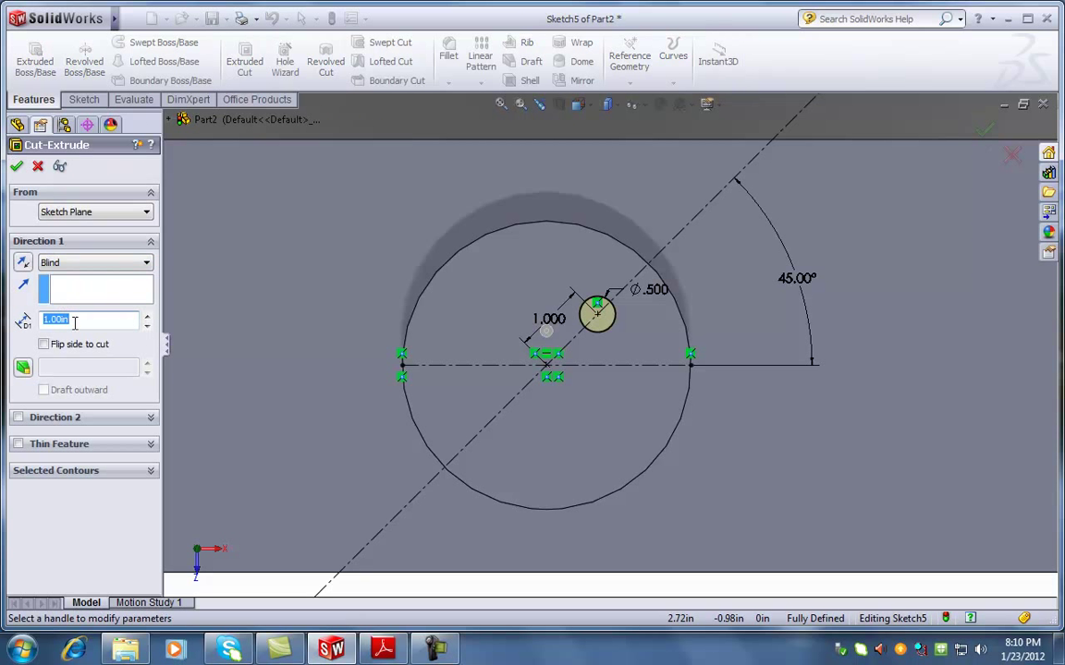
{"action": "left_click", "coordinate": [17, 168]}
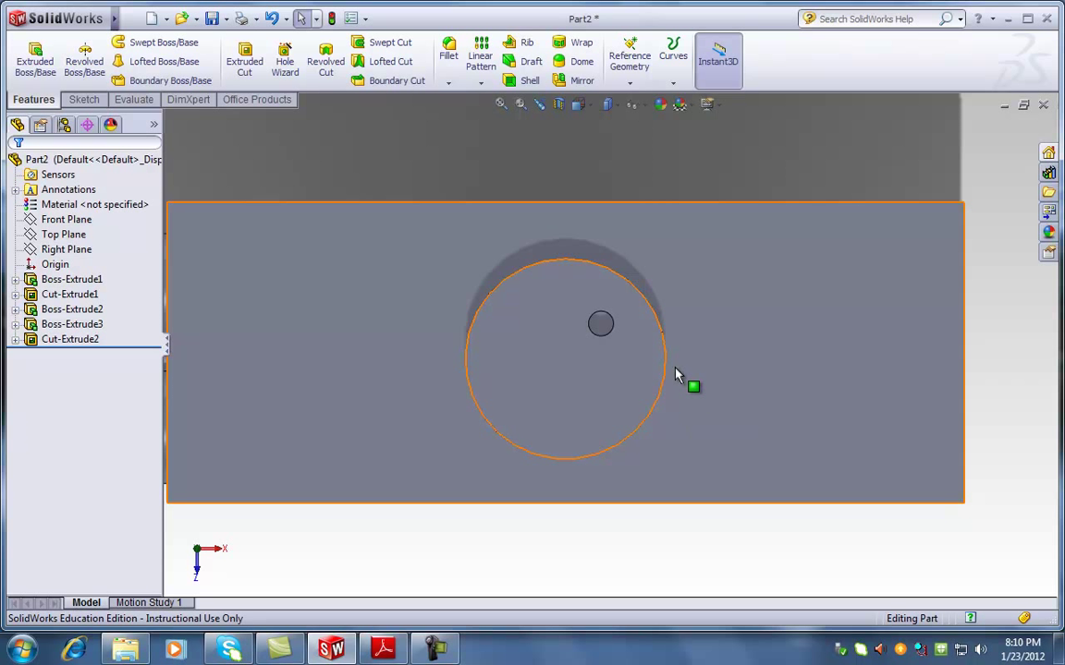
{"action": "middle_click_drag", "start_coordinate": [632, 433], "coordinate": [647, 258]}
{"action": "middle_click_drag", "start_coordinate": [761, 344], "coordinate": [731, 429]}
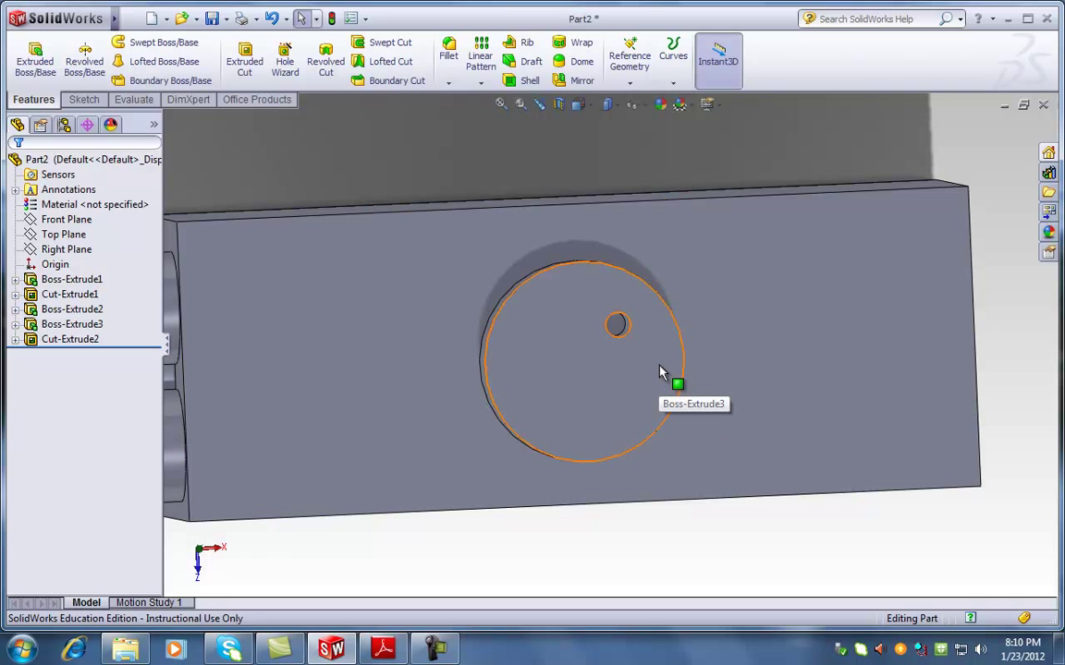
{"action": "scroll", "coordinate": [714, 379], "scroll_direction": "up", "scroll_amount": 2}
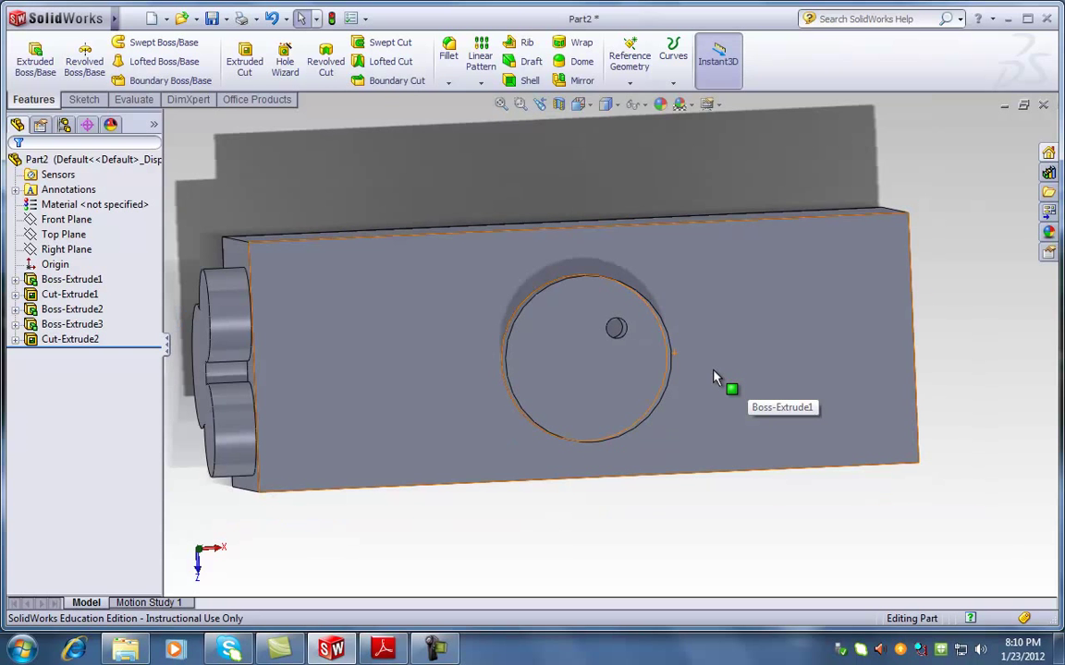
{"action": "left_click", "coordinate": [384, 651]}
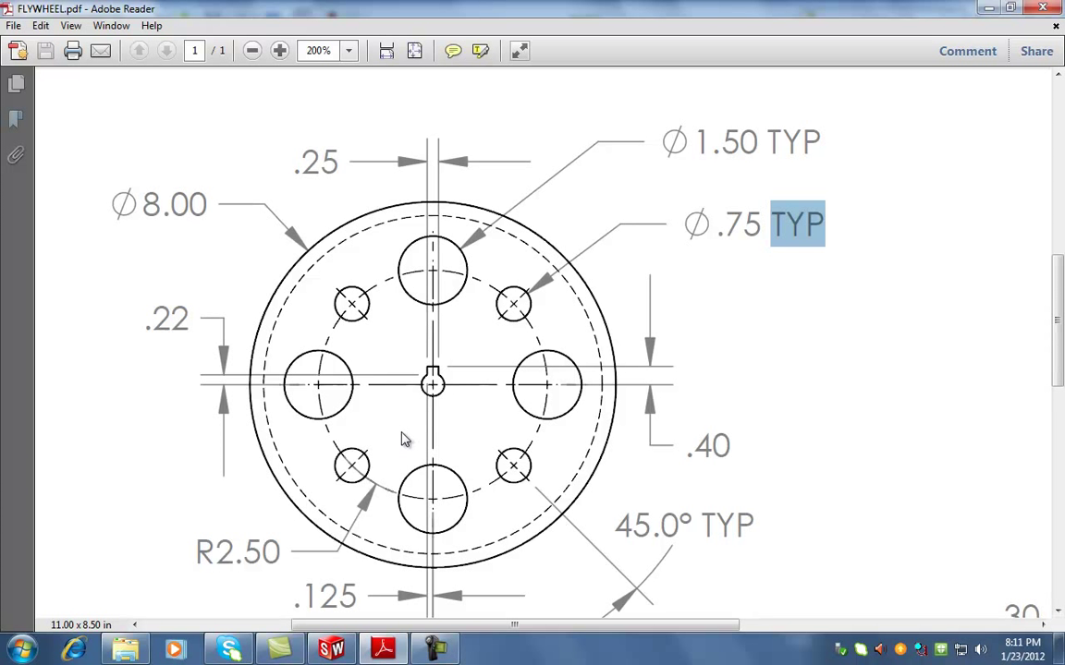
{"action": "key", "text": "alt+Tab"}
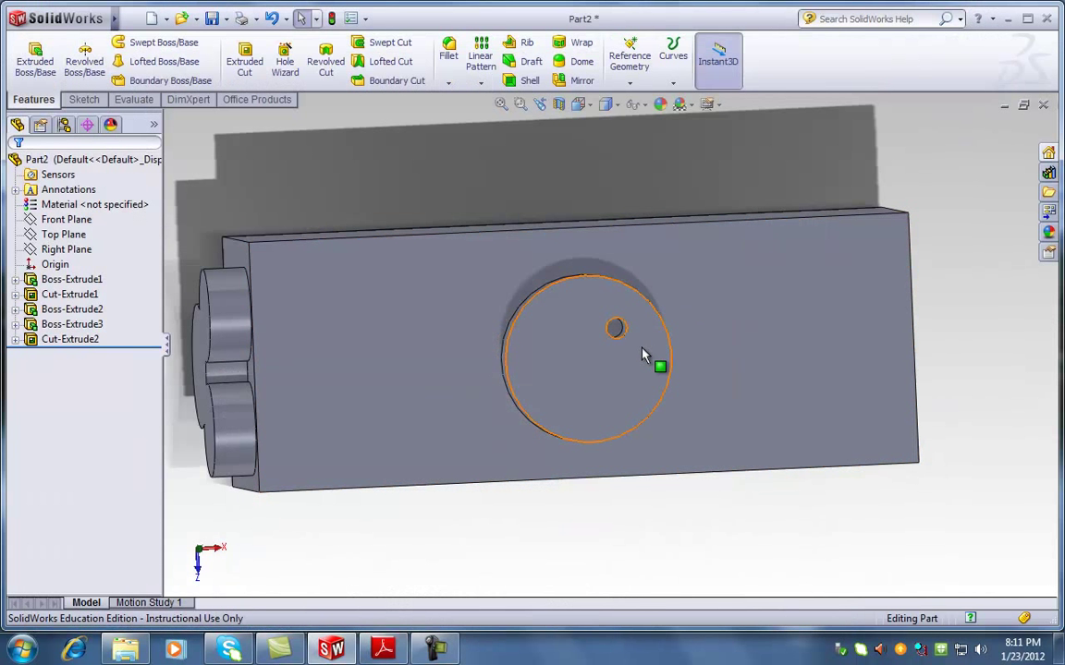
{"action": "left_click", "coordinate": [71, 340]}
{"action": "left_click", "coordinate": [73, 351]}
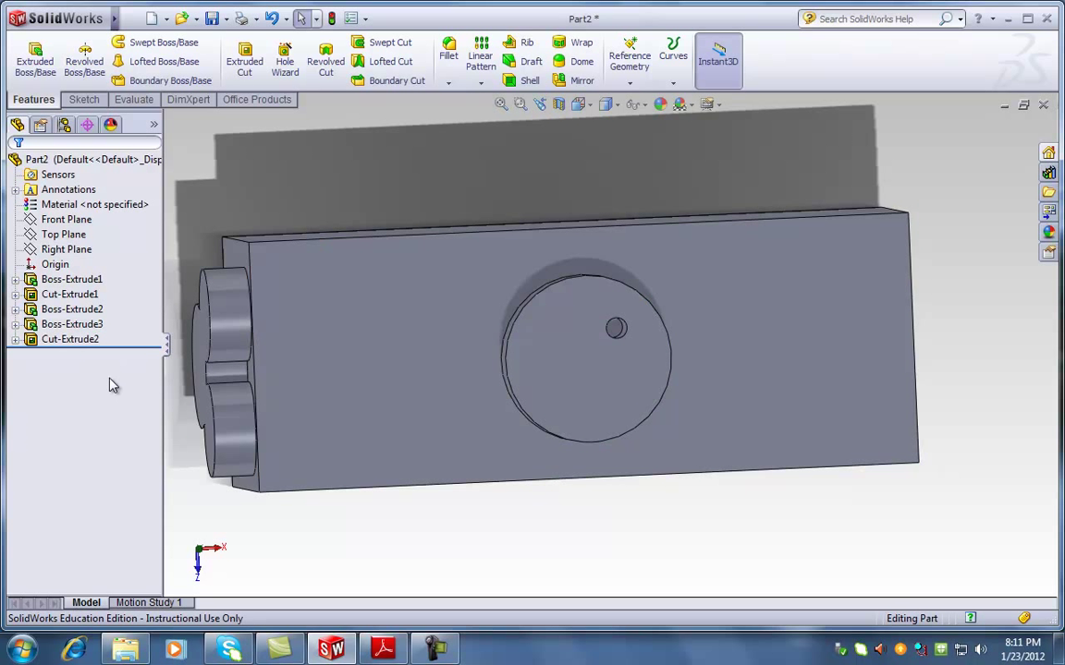
Reopen Sketch5 under Cut-Extrude2 for editing and set the view Normal To it
{"action": "left_click", "coordinate": [15, 340]}
{"action": "left_click", "coordinate": [46, 355]}
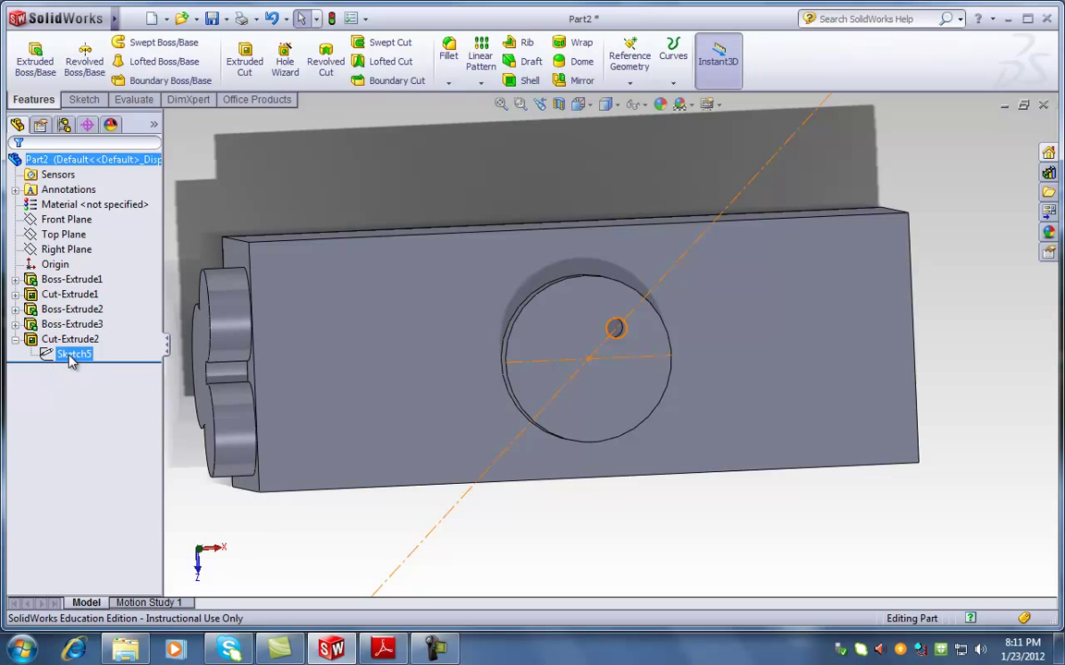
{"action": "right_click", "coordinate": [72, 359]}
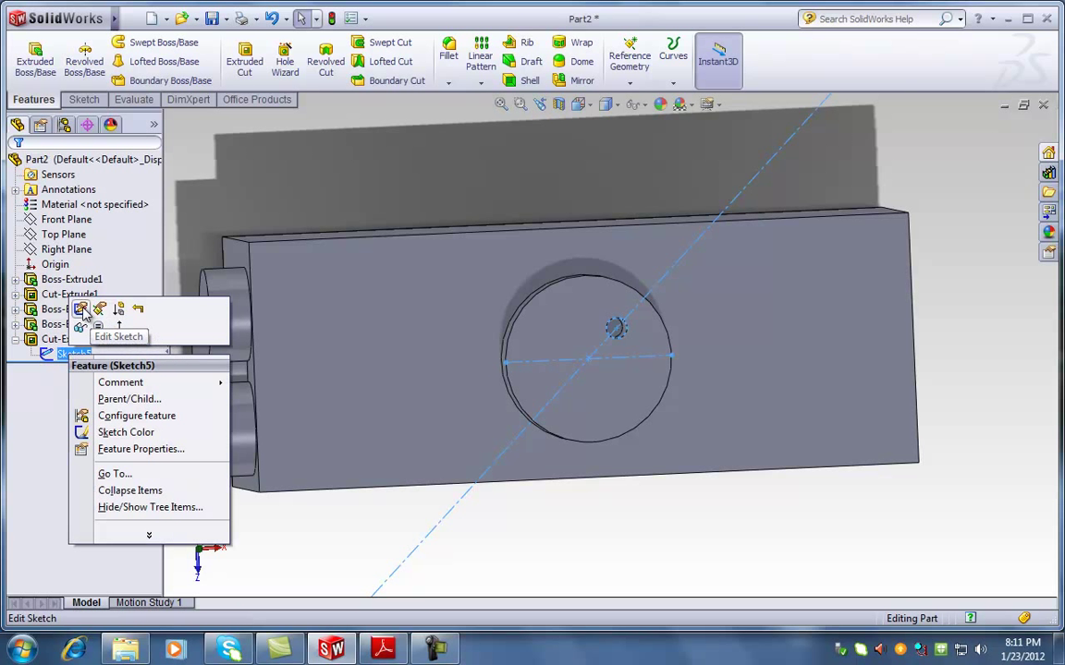
{"action": "left_click", "coordinate": [84, 312]}
{"action": "key", "text": "space"}
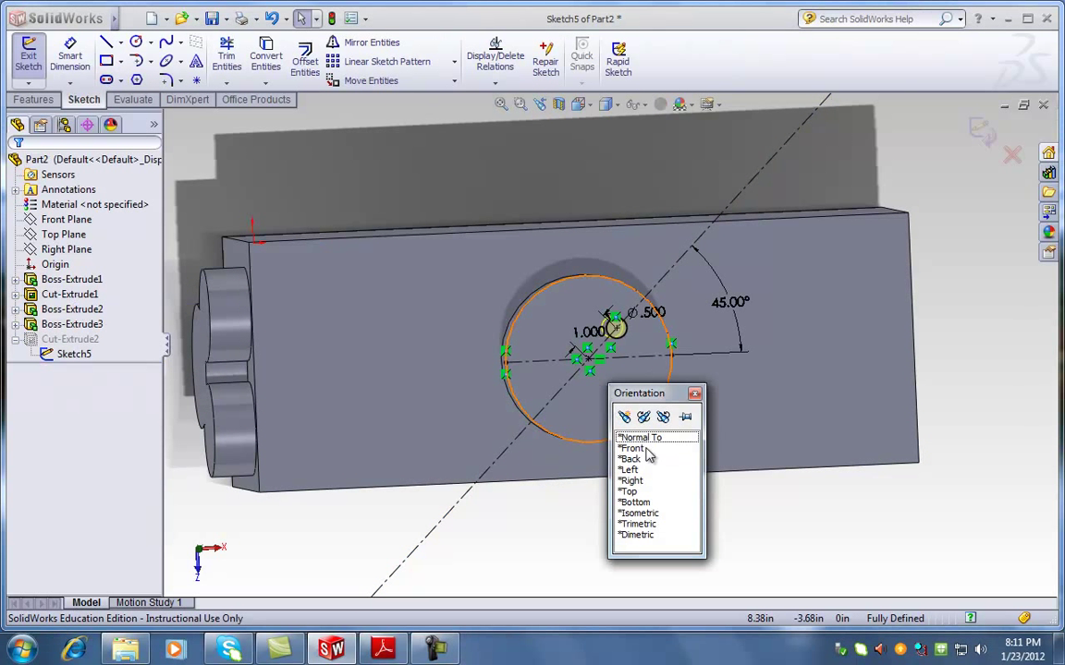
{"action": "left_click", "coordinate": [645, 439]}
{"action": "scroll", "coordinate": [629, 333], "scroll_direction": "down", "scroll_amount": 5}
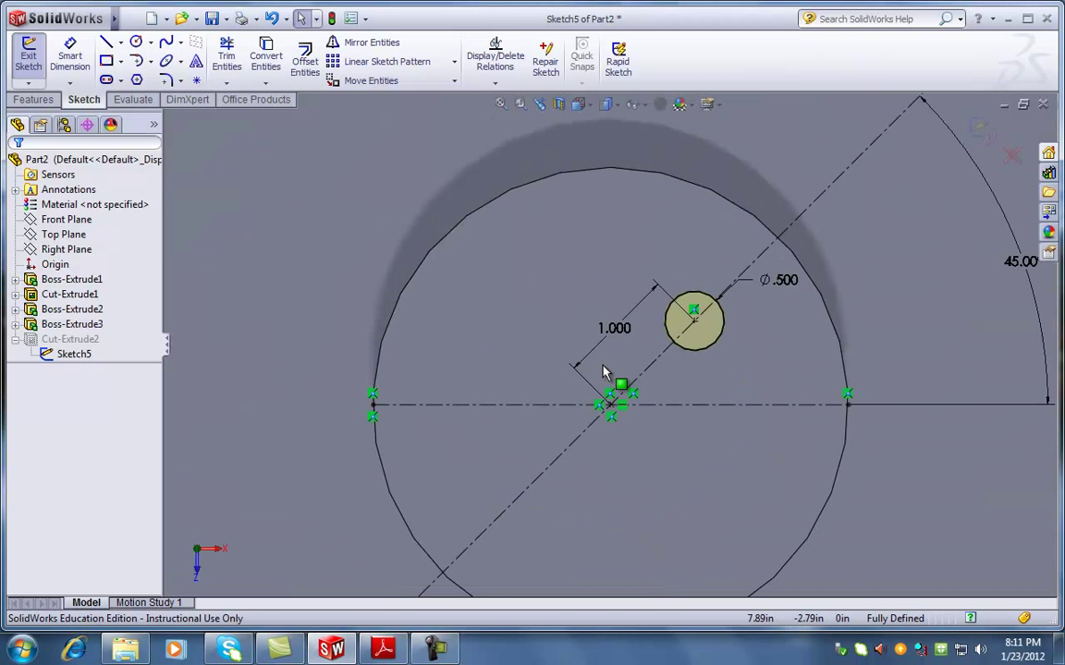
Draw a larger circle above the small hole and exit the sketch to rebuild the cut
{"action": "left_click", "coordinate": [136, 42]}
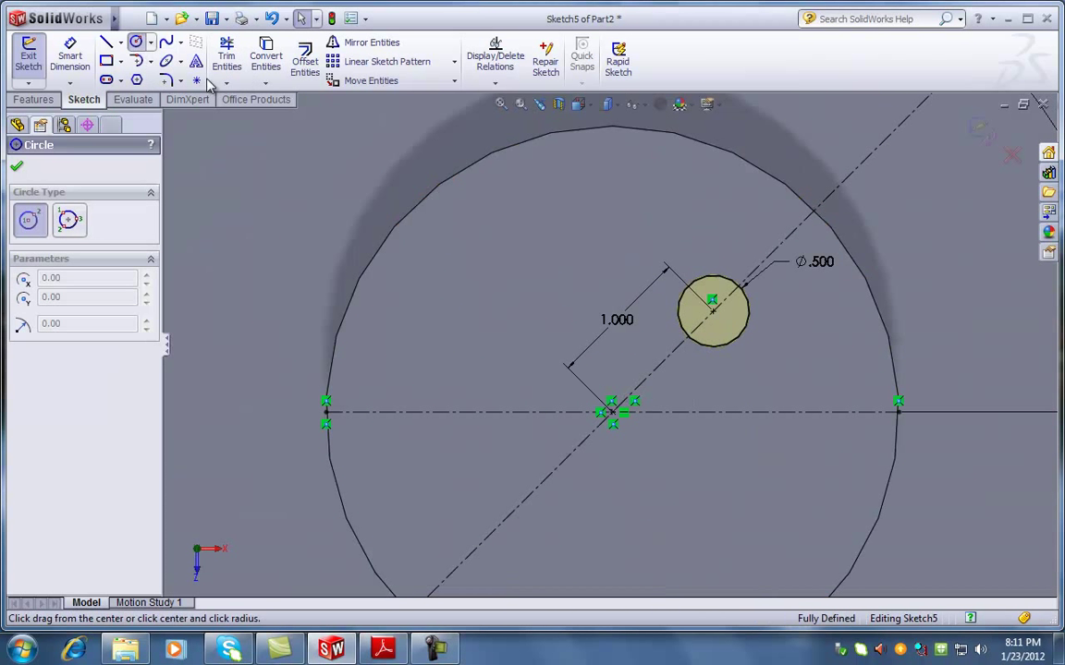
{"action": "left_click", "coordinate": [612, 224]}
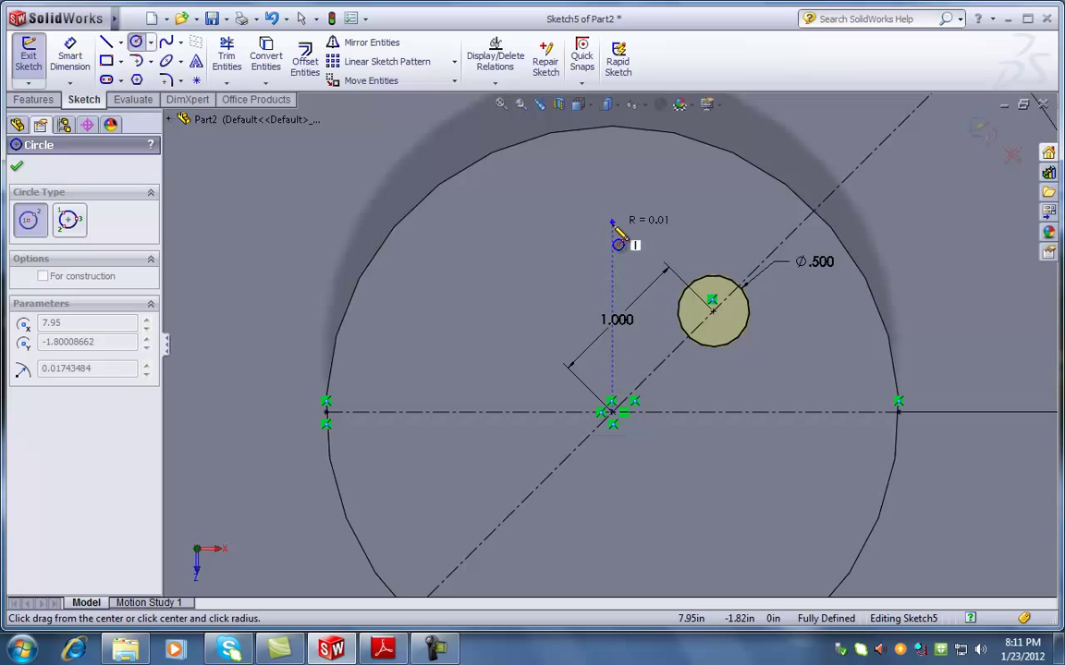
{"action": "left_click", "coordinate": [624, 288]}
{"action": "key", "text": "Escape"}
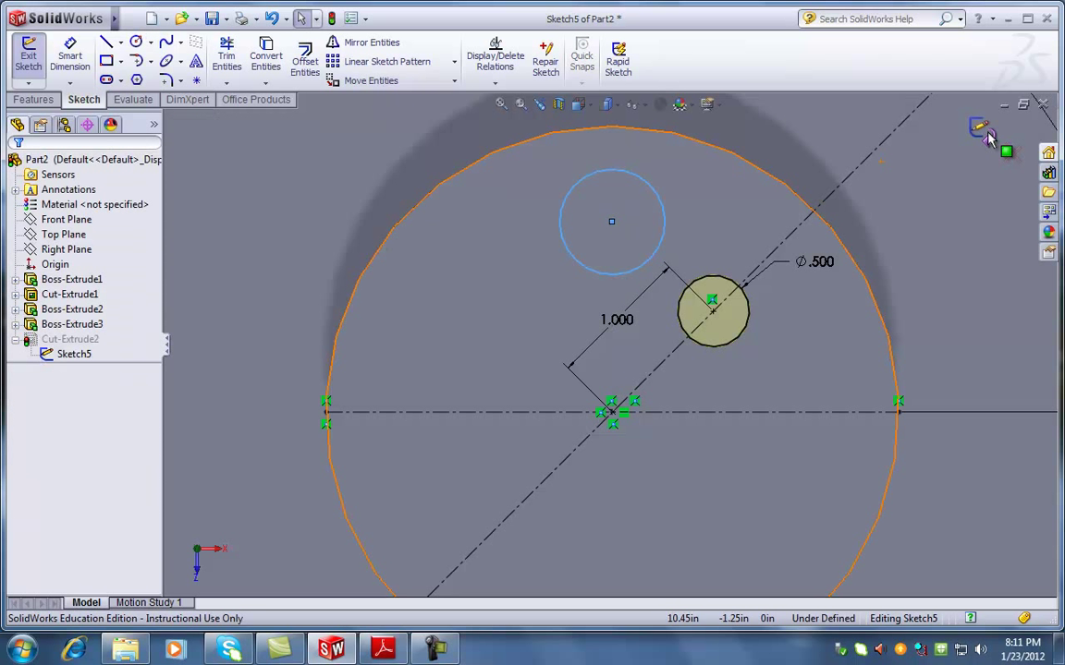
{"action": "left_click", "coordinate": [982, 131]}
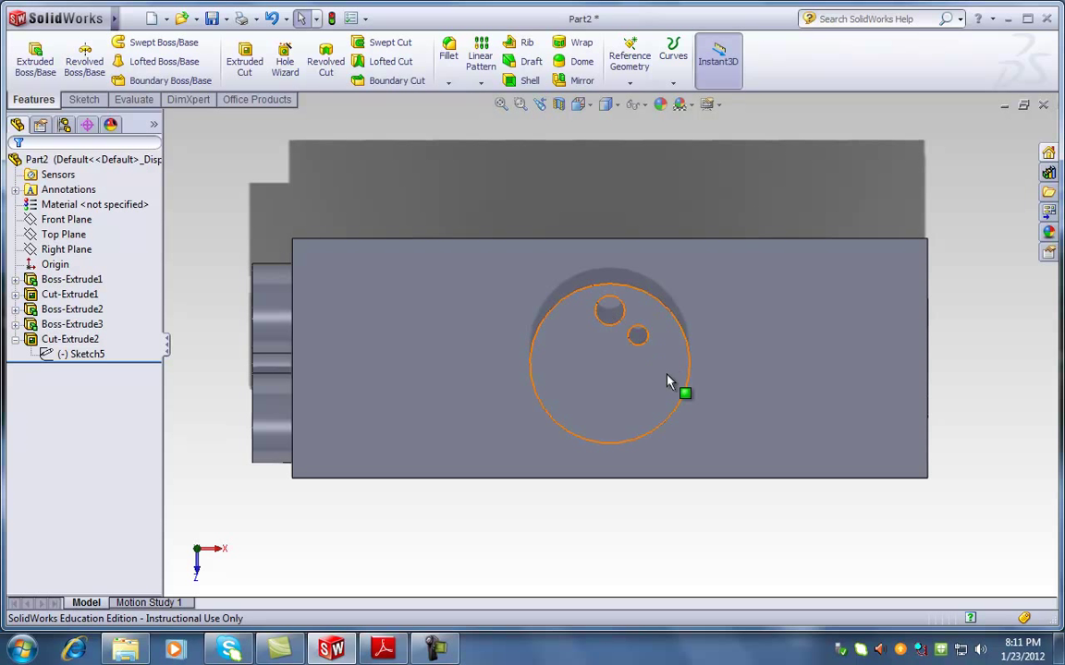
Select Cut-Extrude2 in the tree plus the boss's circular edge as pattern inputs
{"action": "scroll", "coordinate": [619, 381], "scroll_direction": "down", "scroll_amount": 3}
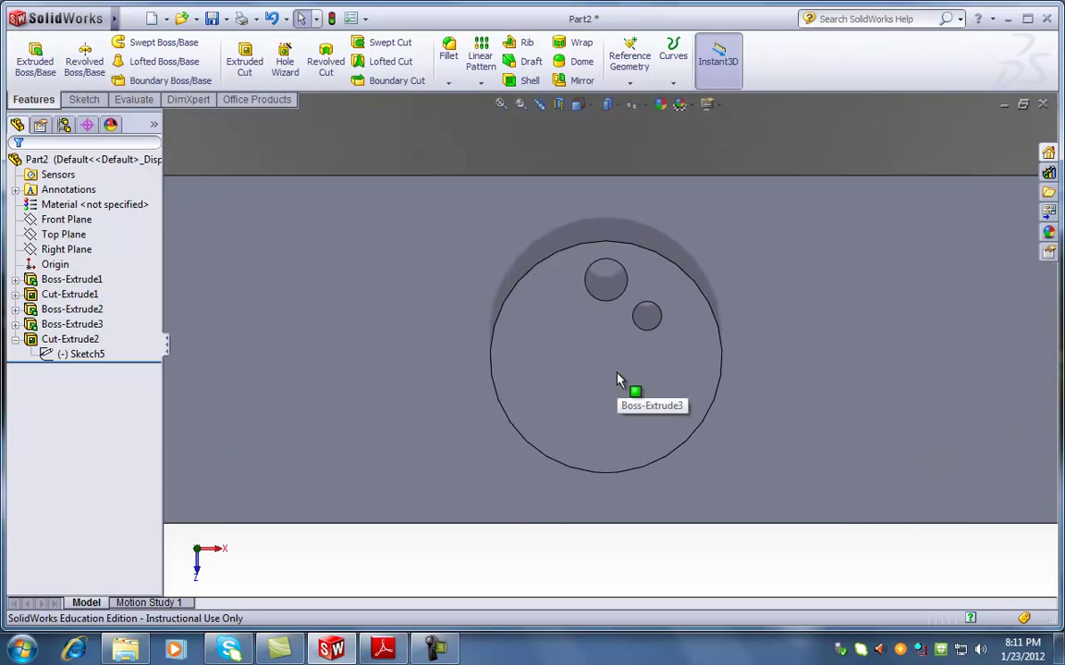
{"action": "scroll", "coordinate": [620, 381], "scroll_direction": "up", "scroll_amount": 2}
{"action": "left_click", "coordinate": [69, 339]}
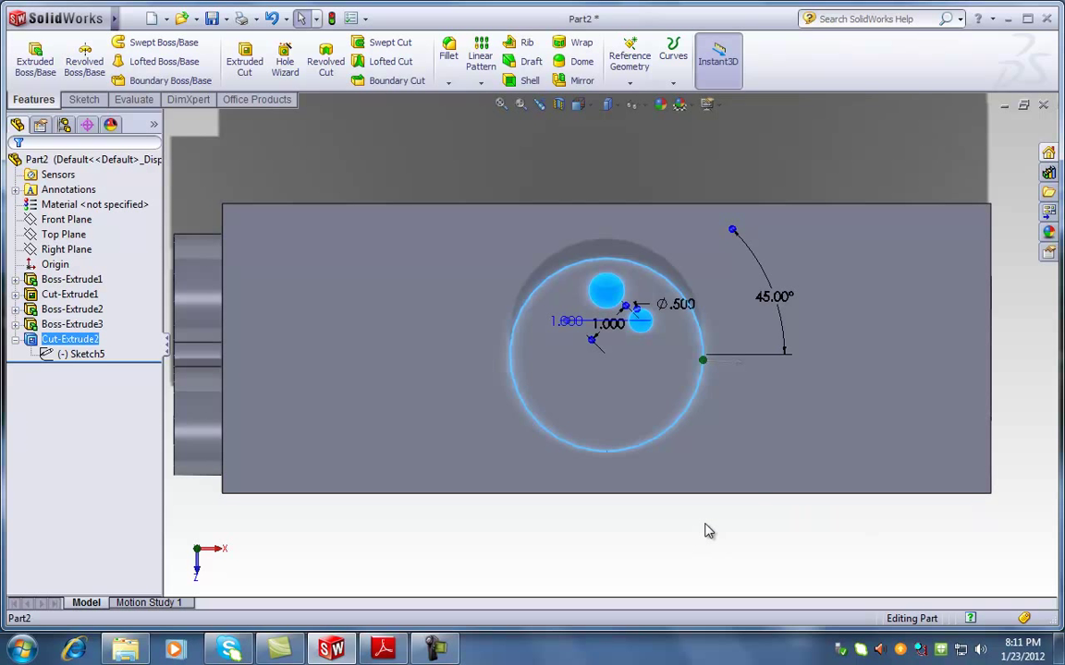
{"action": "left_click", "coordinate": [705, 536]}
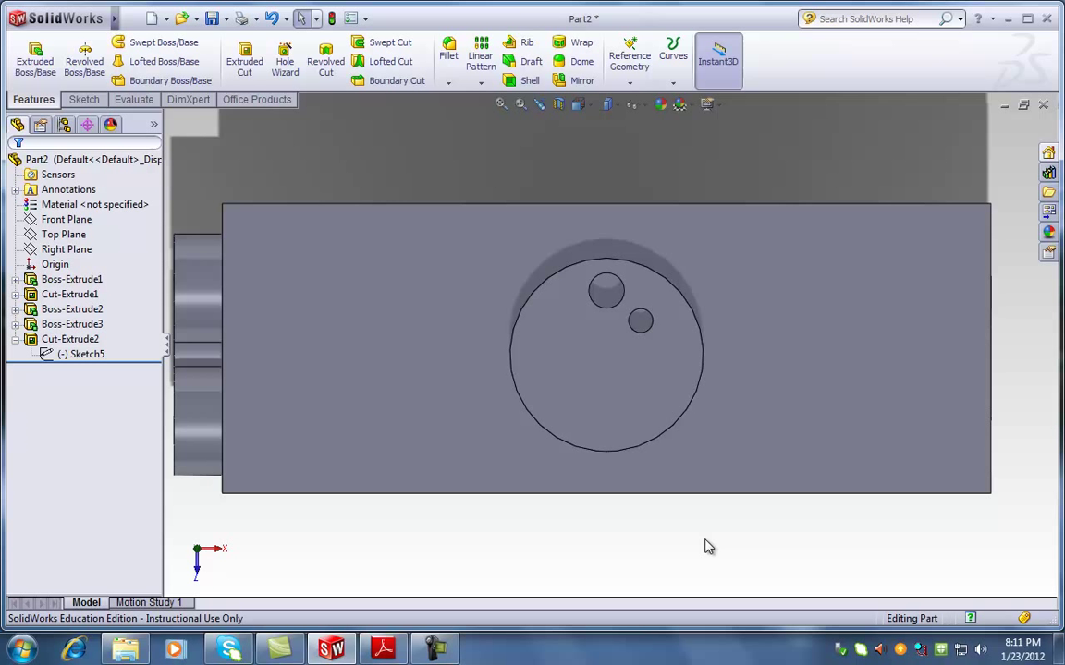
{"action": "left_click", "coordinate": [67, 348]}
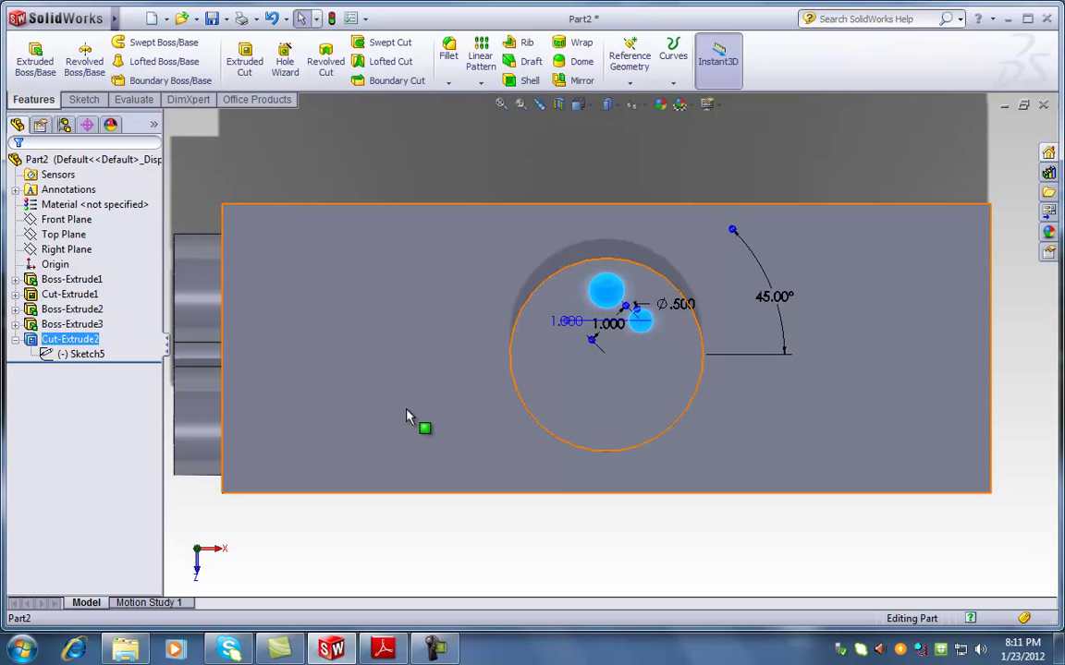
{"action": "left_click", "coordinate": [670, 434]}
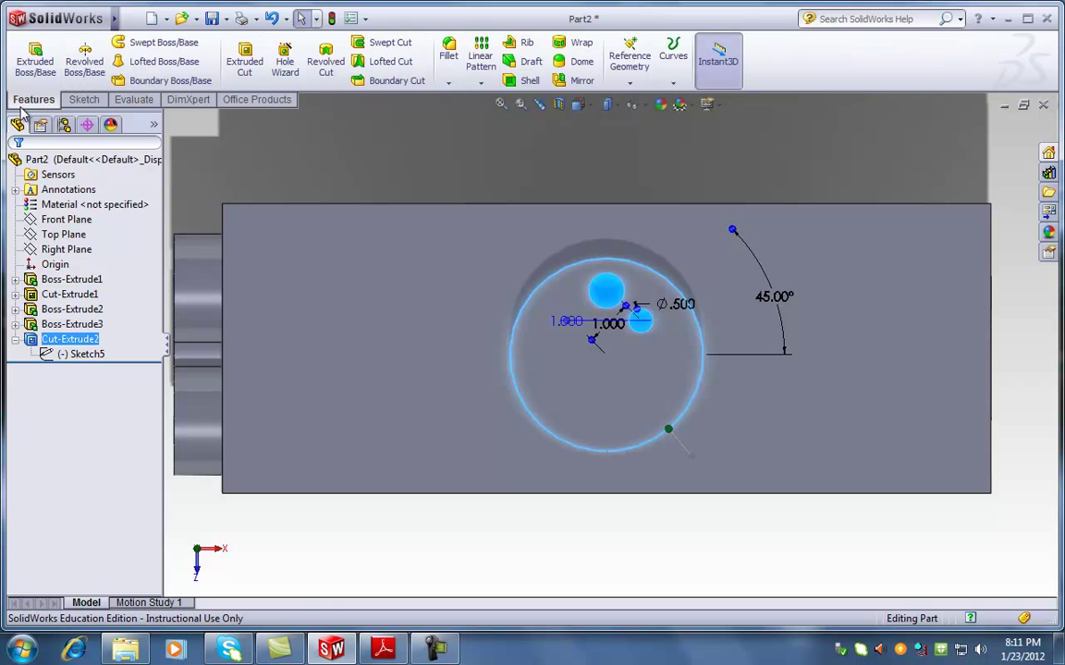
Create CirPattern1 repeating the hole pair 4 times, then undo it with Ctrl+Z
{"action": "left_click", "coordinate": [482, 84]}
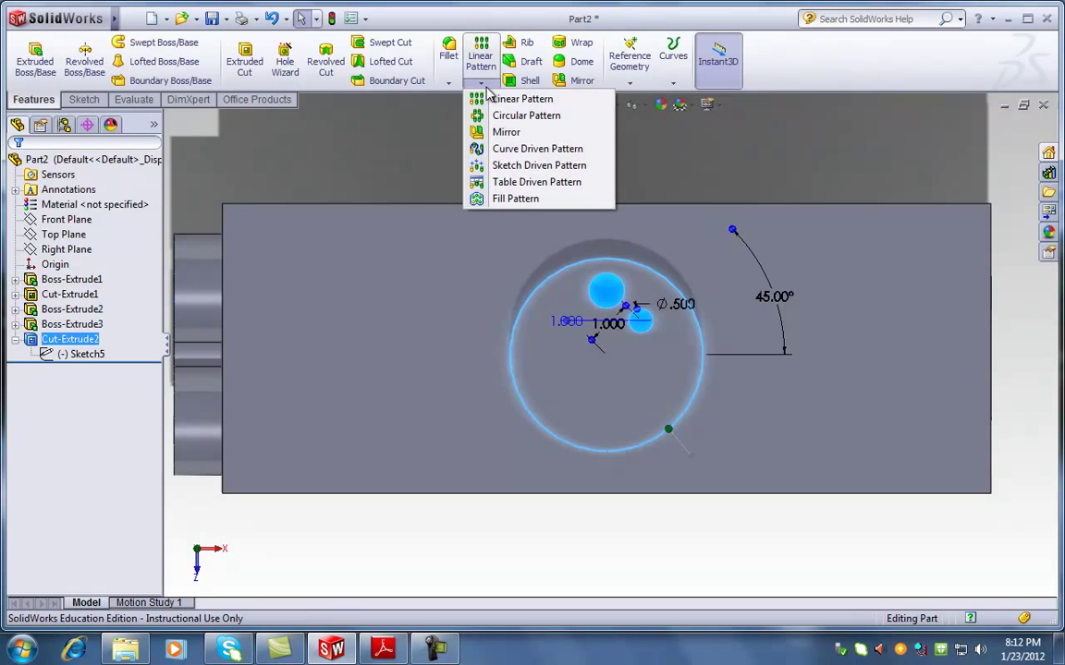
{"action": "left_click", "coordinate": [525, 116]}
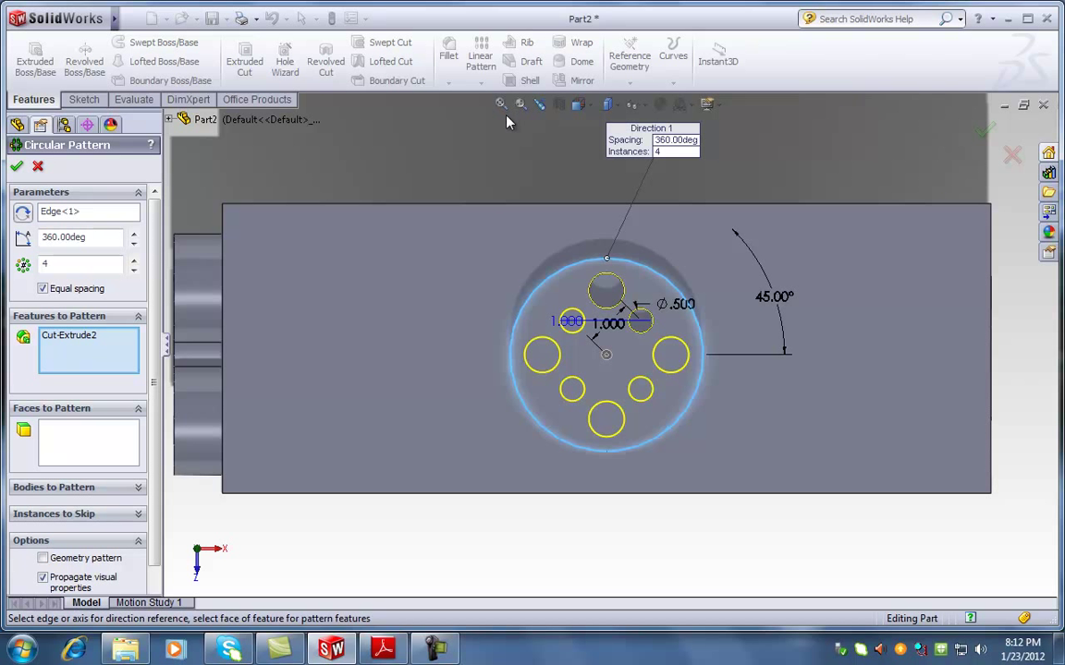
{"action": "scroll", "coordinate": [582, 397], "scroll_direction": "down", "scroll_amount": 3}
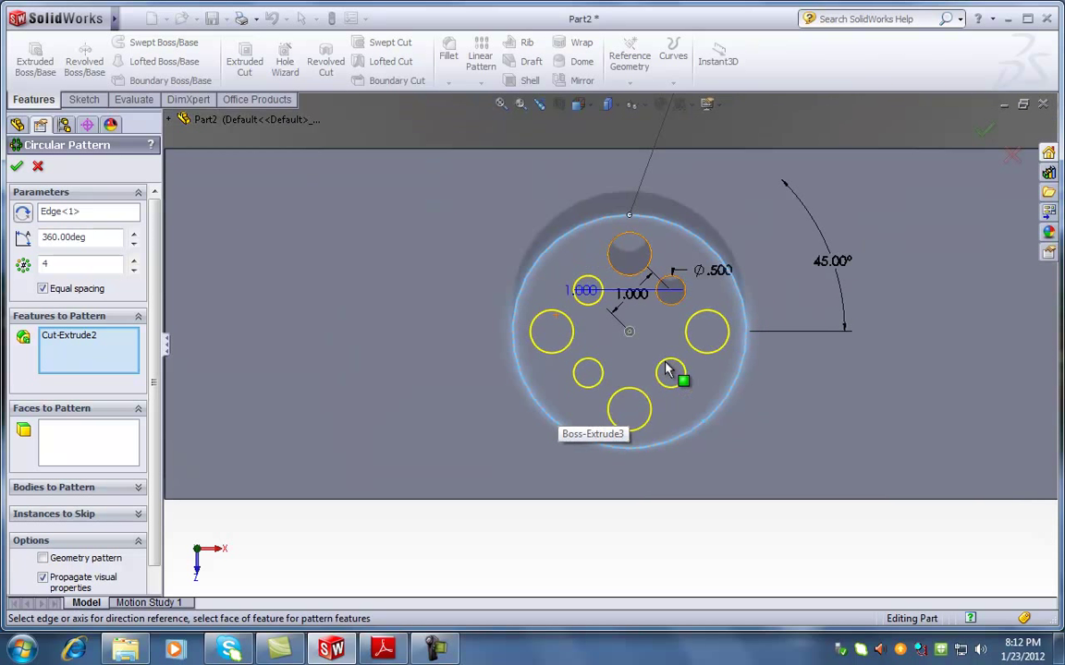
{"action": "scroll", "coordinate": [667, 369], "scroll_direction": "up", "scroll_amount": 2}
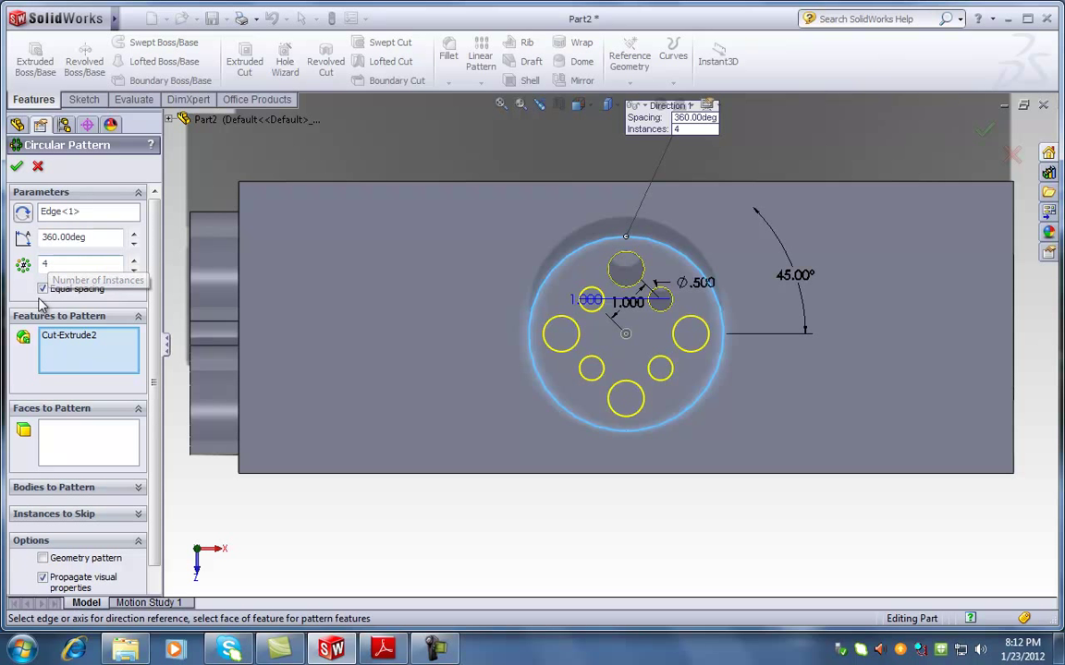
{"action": "left_click", "coordinate": [134, 270]}
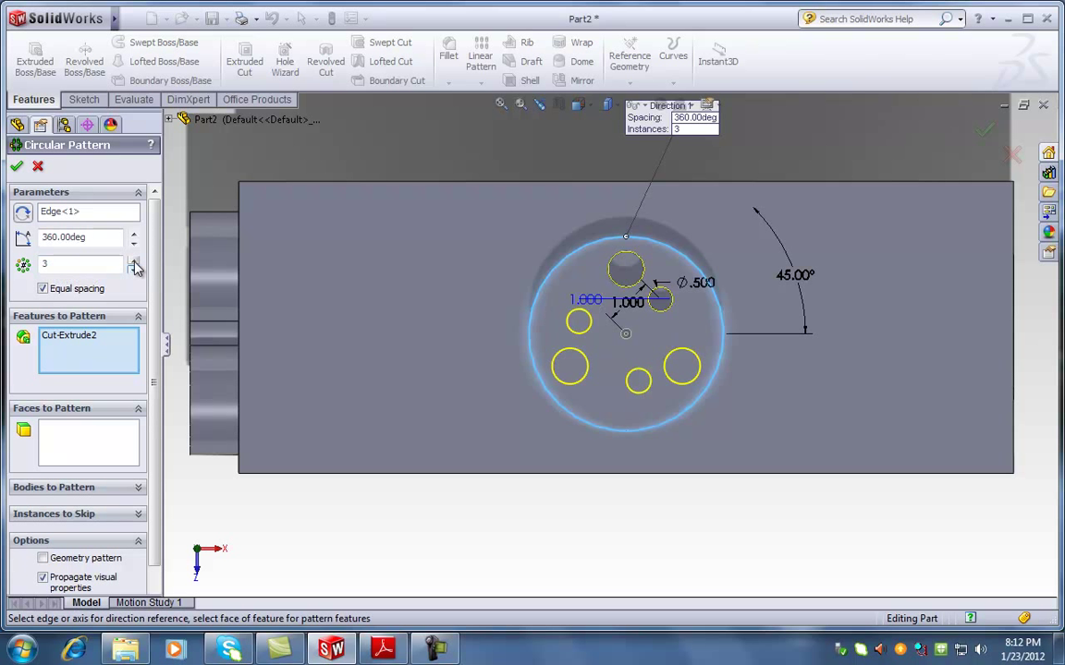
{"action": "left_click", "coordinate": [134, 262]}
{"action": "left_click", "coordinate": [134, 261]}
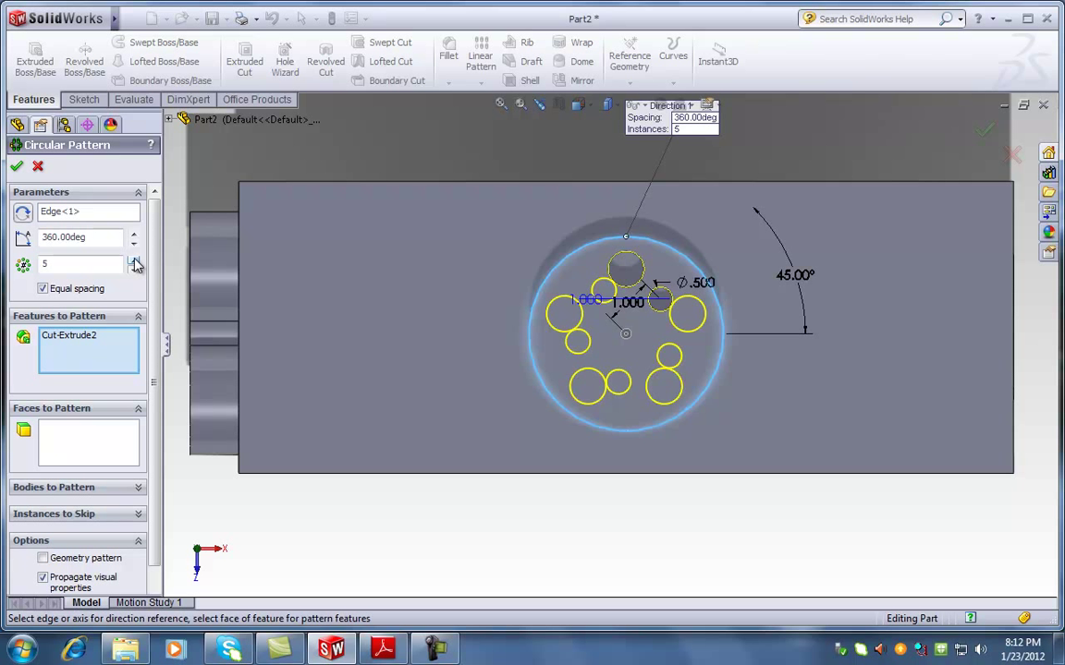
{"action": "left_click", "coordinate": [134, 271]}
{"action": "left_click", "coordinate": [134, 271]}
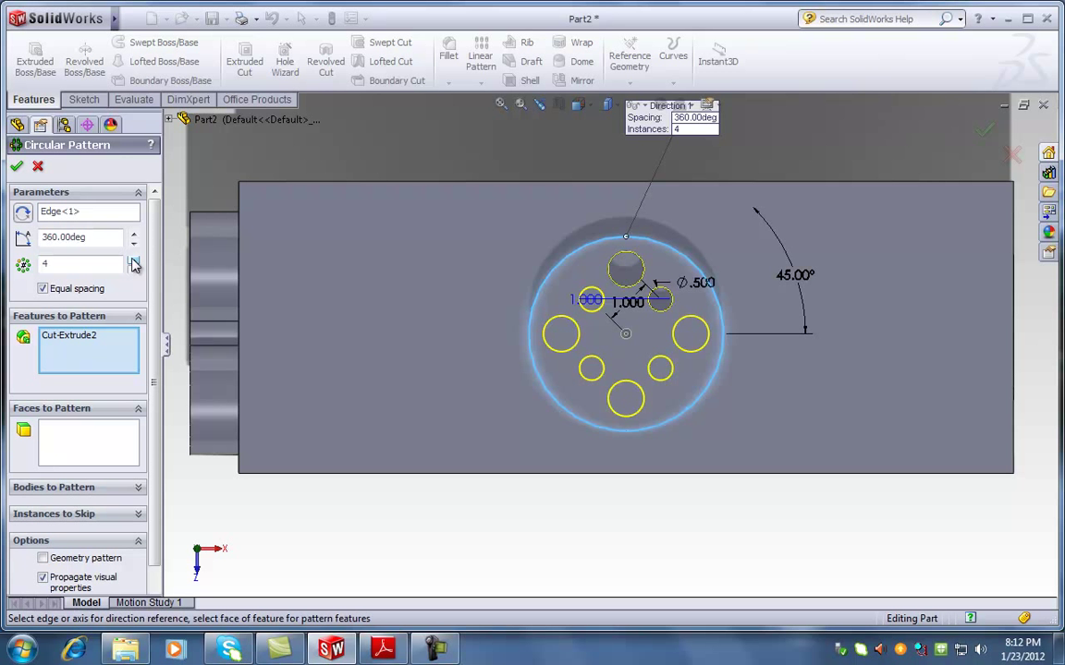
{"action": "left_click", "coordinate": [17, 167]}
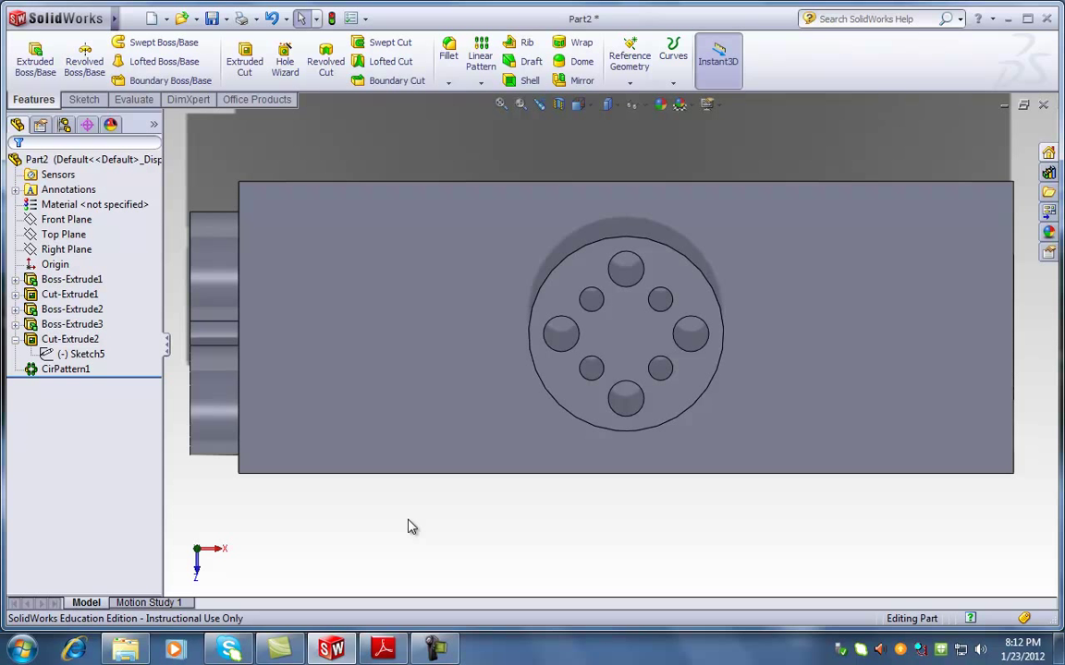
{"action": "key", "text": "ctrl+z"}
Create CirPattern2 about the disc edge, repeating Cut-Extrude2 4 times over 360°
{"action": "left_click", "coordinate": [93, 341]}
{"action": "left_click", "coordinate": [532, 548]}
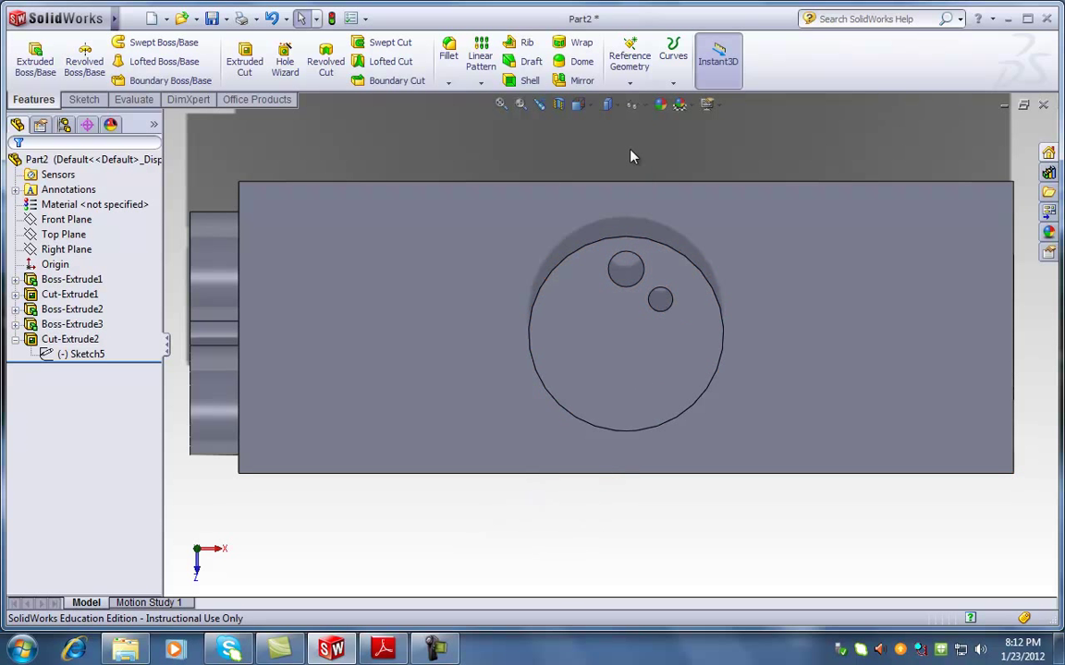
{"action": "left_click", "coordinate": [481, 85]}
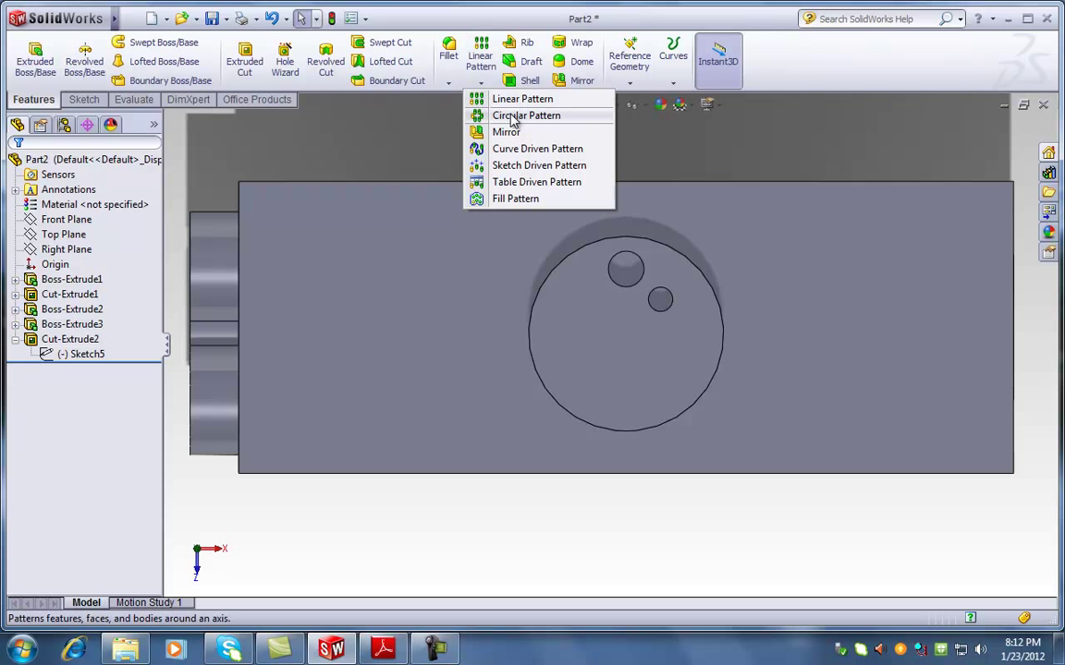
{"action": "left_click", "coordinate": [514, 119]}
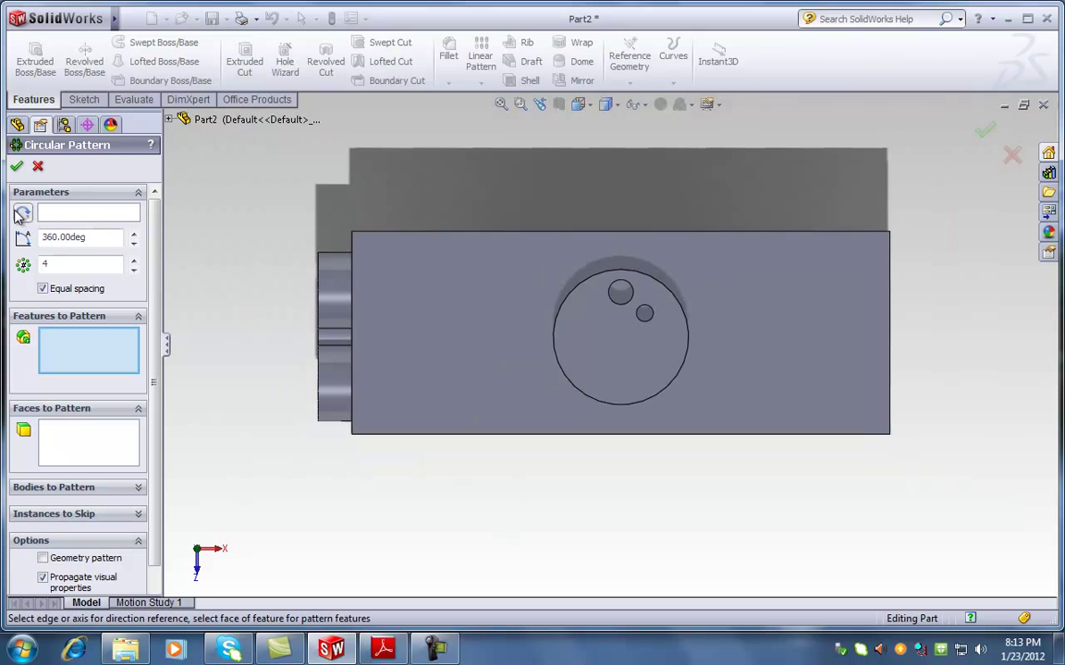
{"action": "left_click", "coordinate": [82, 218]}
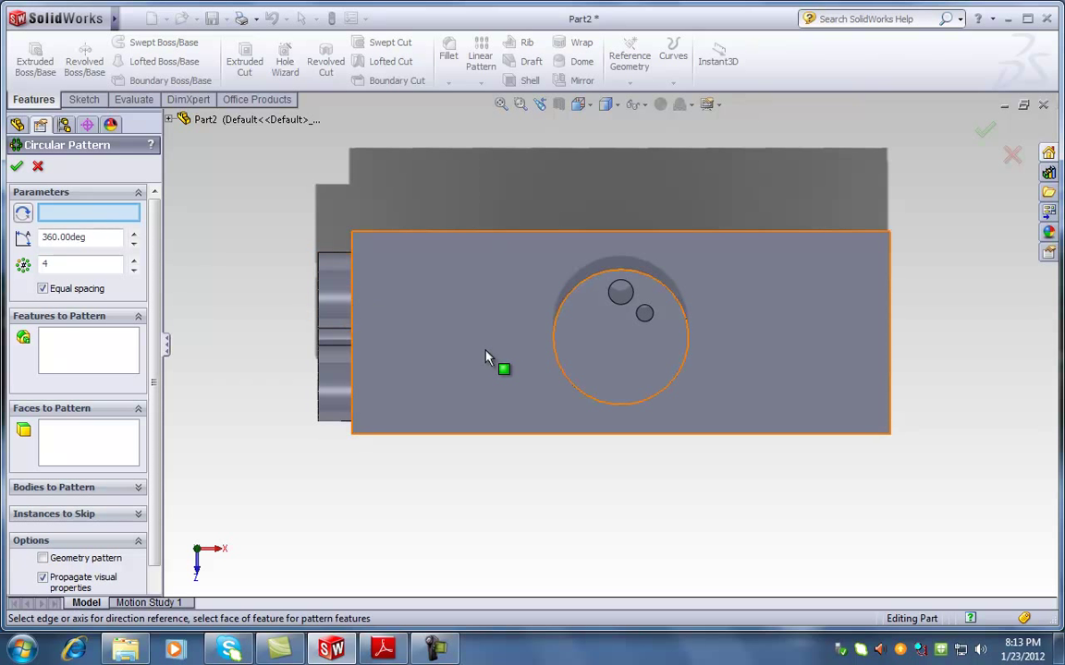
{"action": "left_click", "coordinate": [659, 399]}
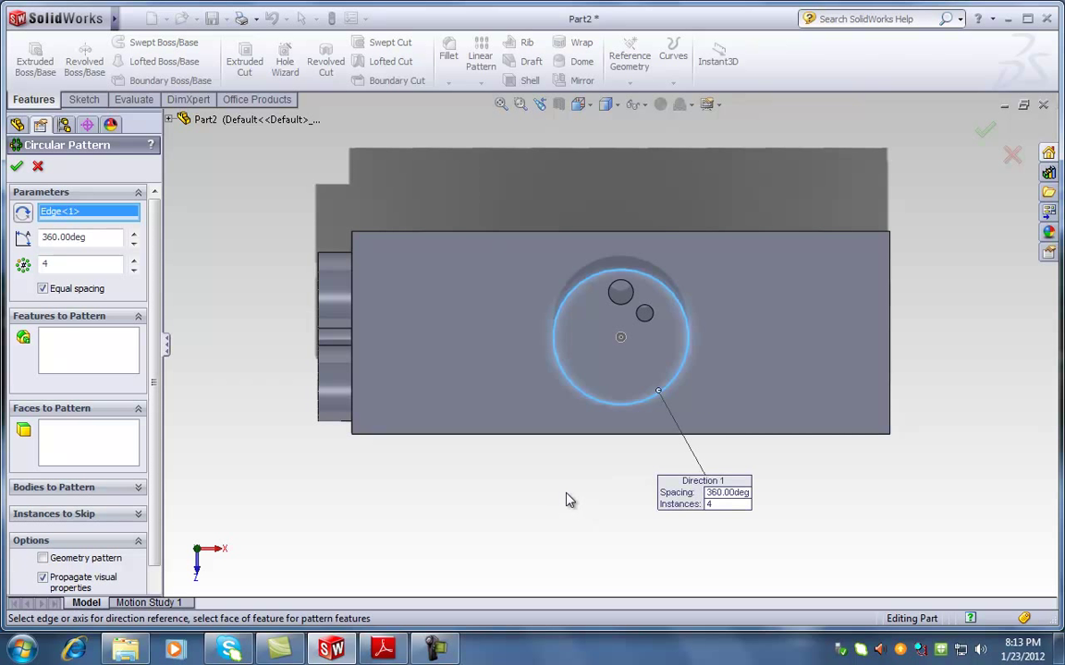
{"action": "left_click", "coordinate": [101, 351]}
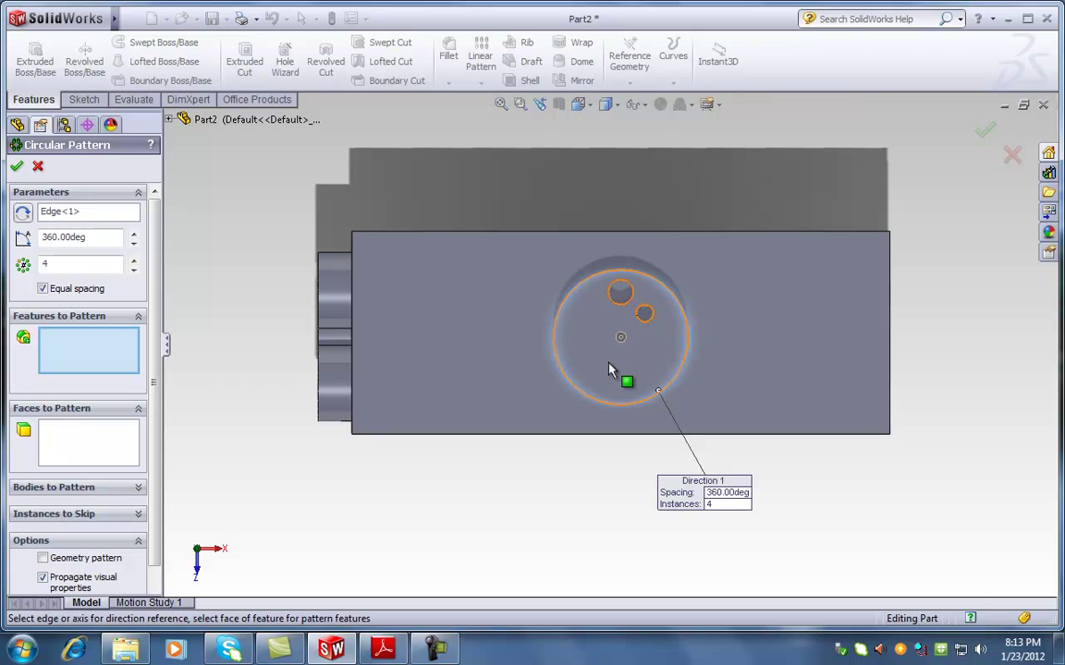
{"action": "left_click", "coordinate": [171, 121]}
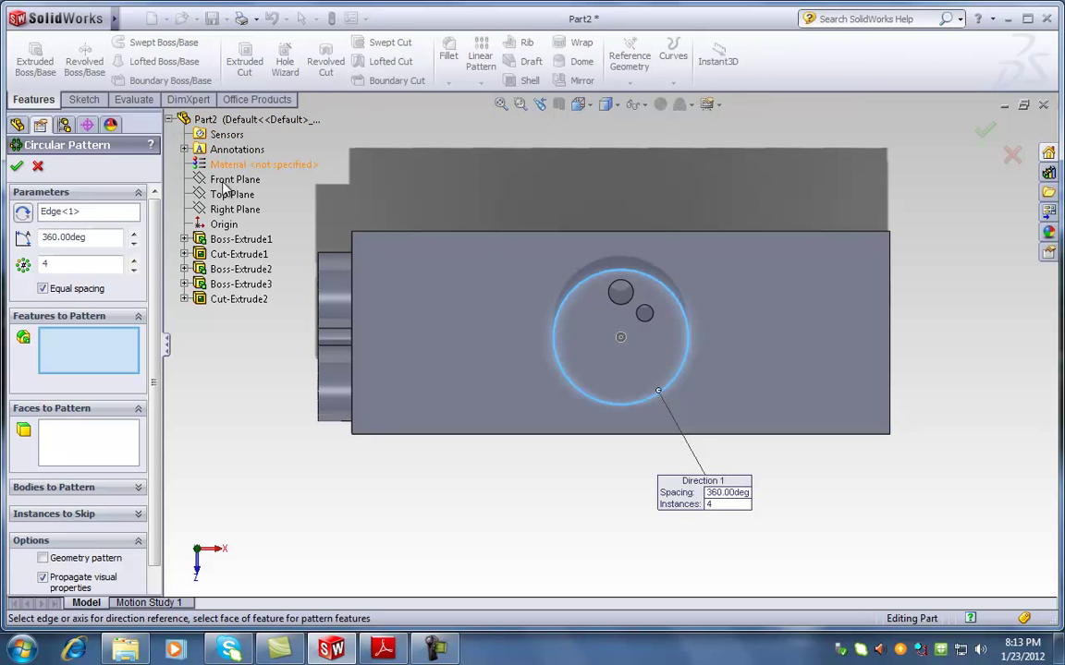
{"action": "left_click", "coordinate": [246, 307]}
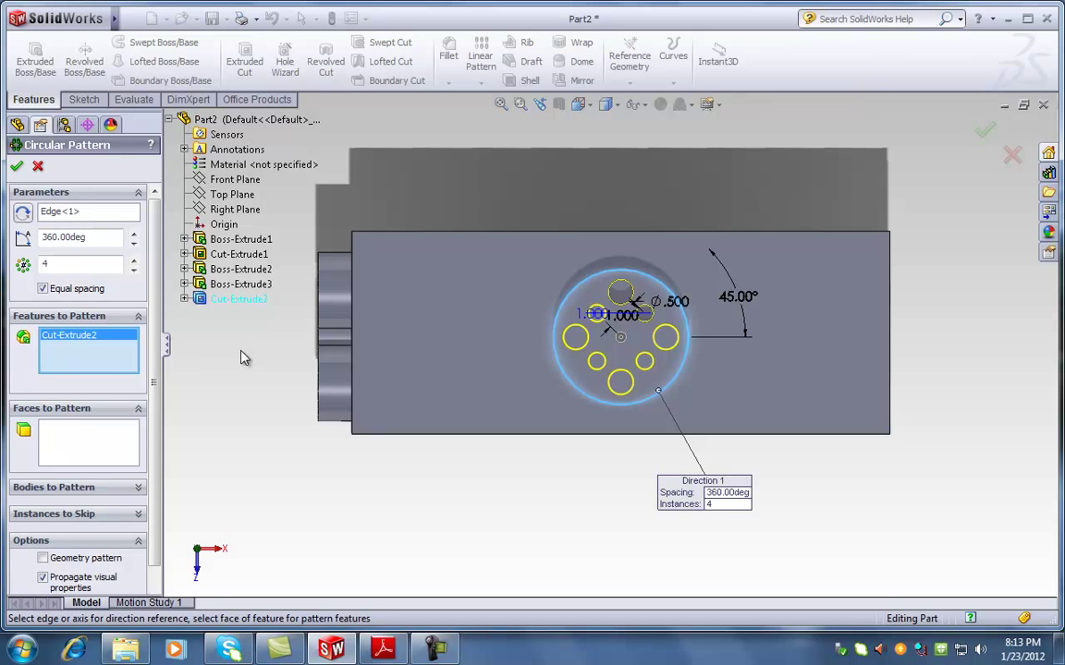
{"action": "left_click", "coordinate": [17, 166]}
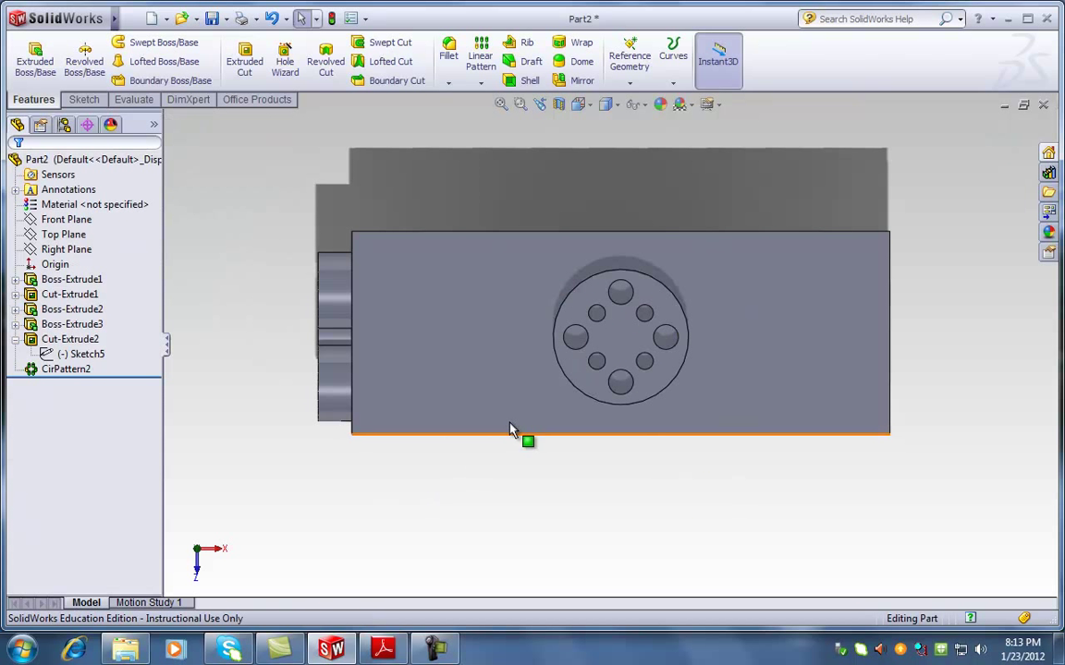
Start Sketch6 on the disc's front face and draw a circle at the boss centre
{"action": "scroll", "coordinate": [637, 334], "scroll_direction": "down", "scroll_amount": 5}
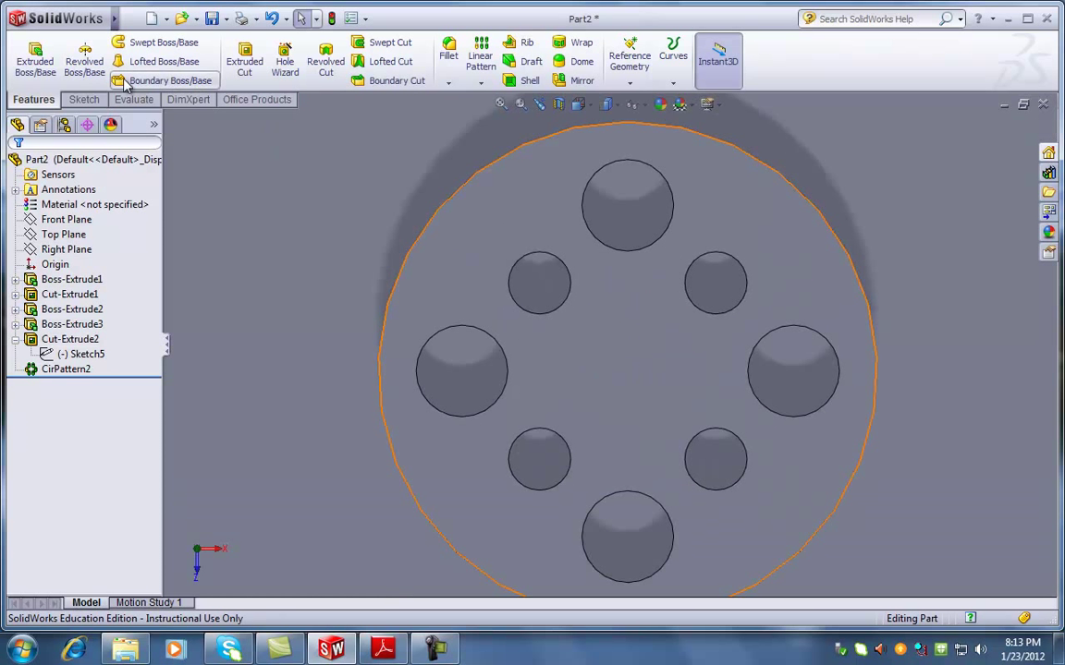
{"action": "left_click", "coordinate": [84, 99]}
{"action": "left_click", "coordinate": [28, 53]}
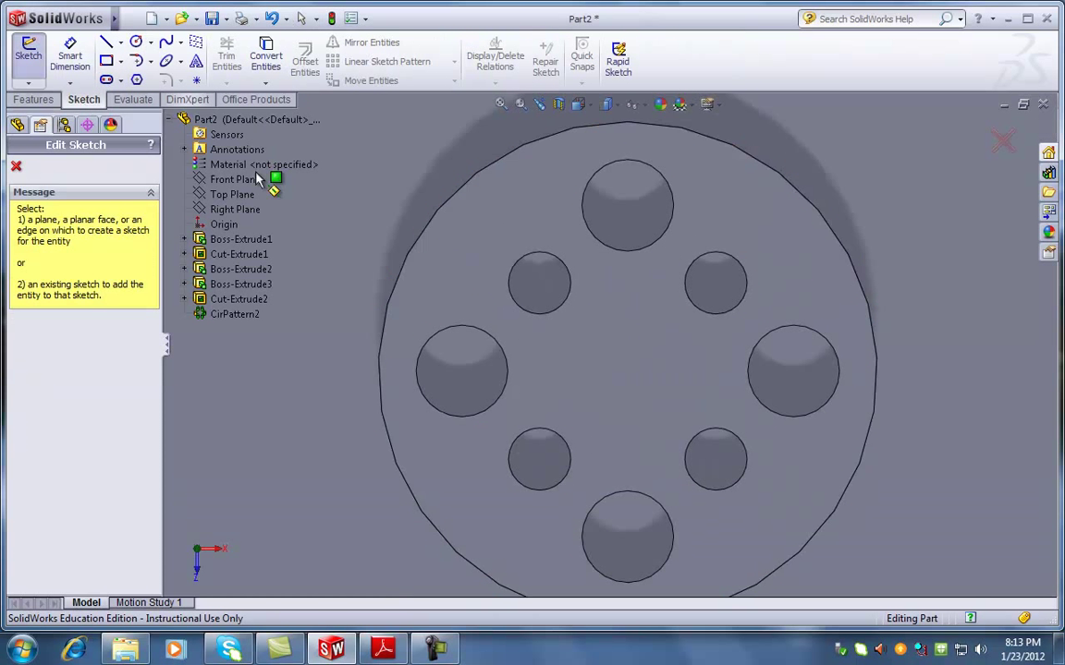
{"action": "left_click", "coordinate": [625, 363]}
{"action": "left_click_drag", "start_coordinate": [624, 372], "coordinate": [639, 409]}
{"action": "left_click", "coordinate": [17, 167]}
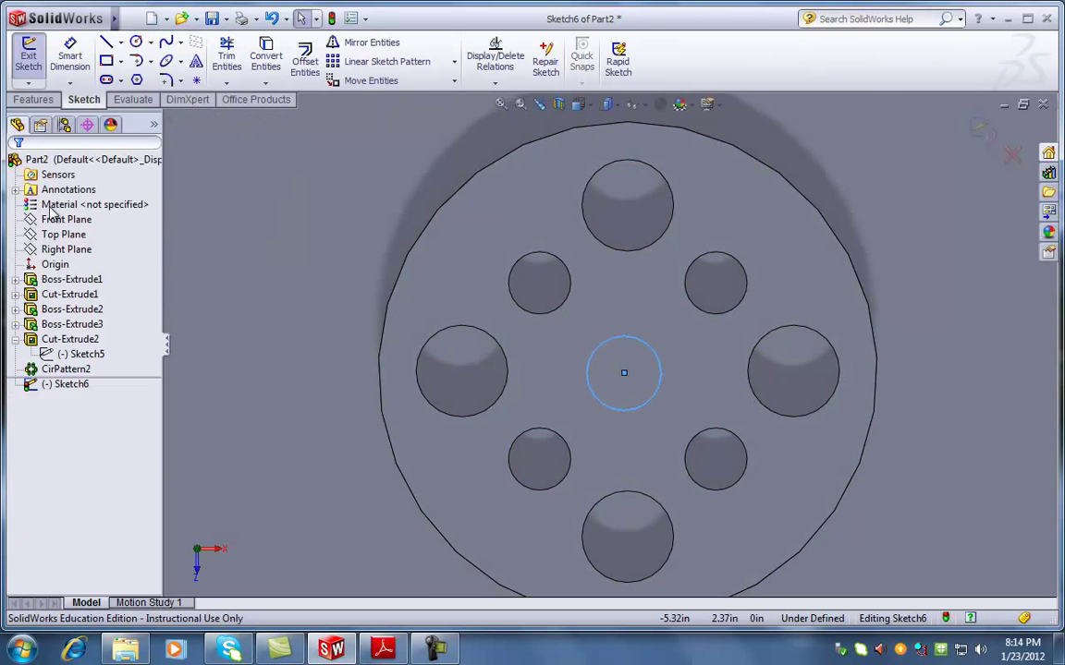
{"action": "scroll", "coordinate": [613, 351], "scroll_direction": "down", "scroll_amount": 3}
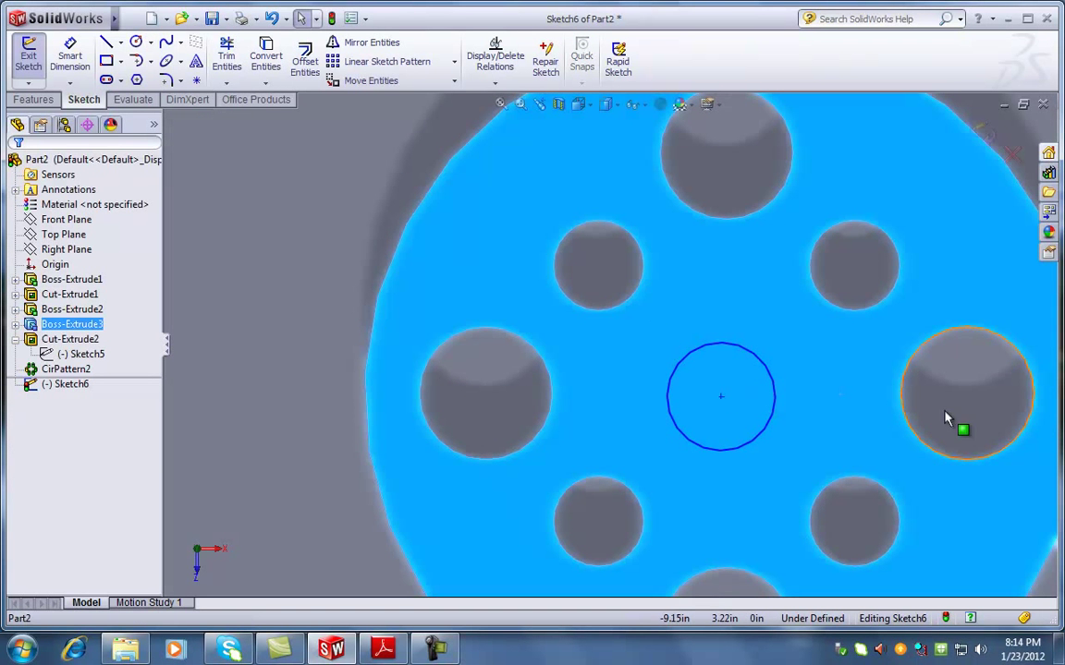
{"action": "left_click", "coordinate": [985, 415]}
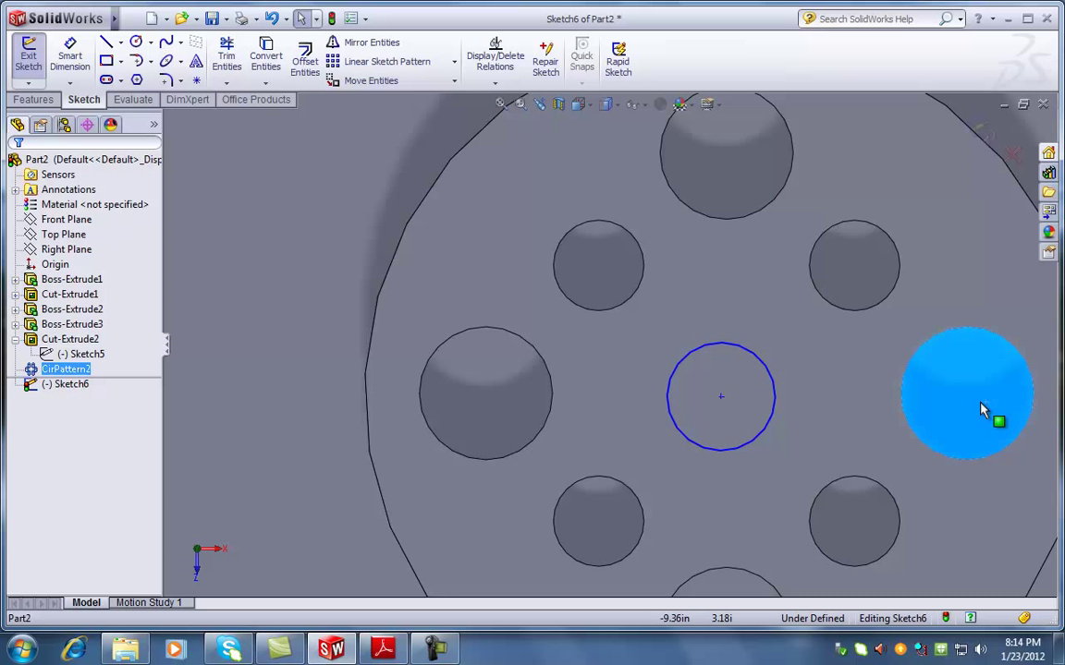
{"action": "left_click", "coordinate": [106, 60]}
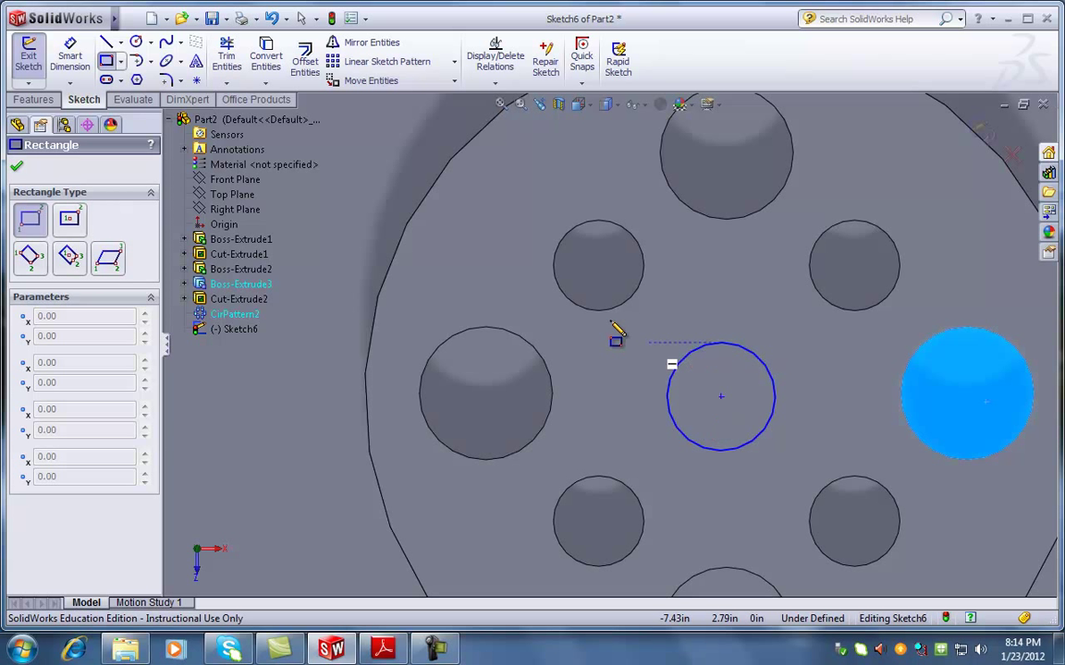
Draw a corner rectangle above the centre circle and make its lower-right corner coincident with the circle
{"action": "left_click", "coordinate": [683, 358]}
{"action": "left_click", "coordinate": [789, 265]}
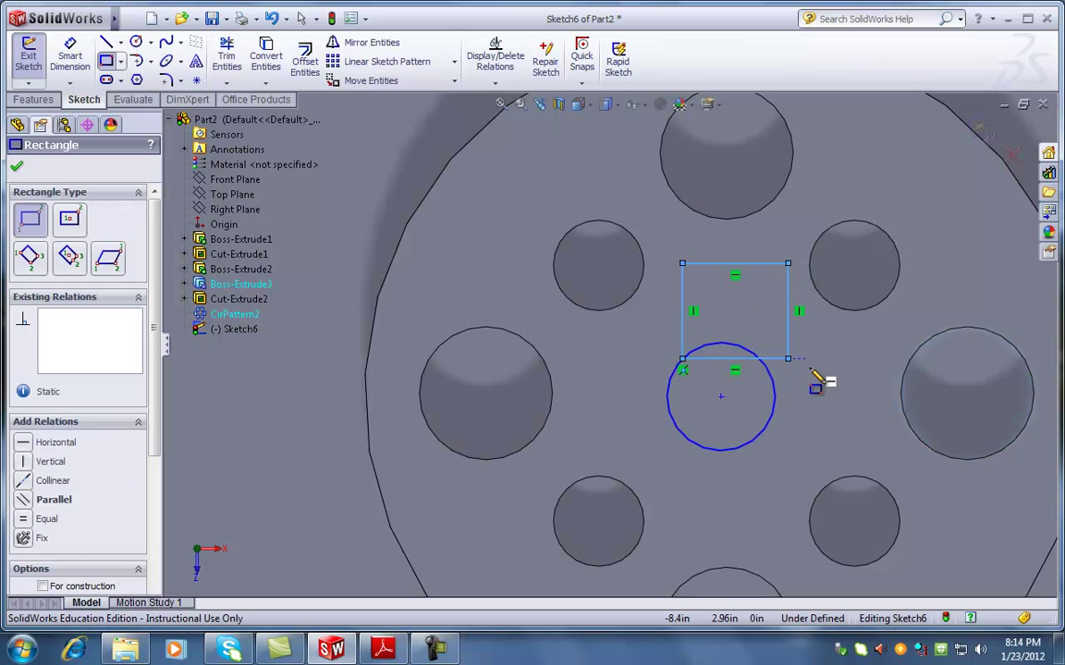
{"action": "key", "text": "Escape"}
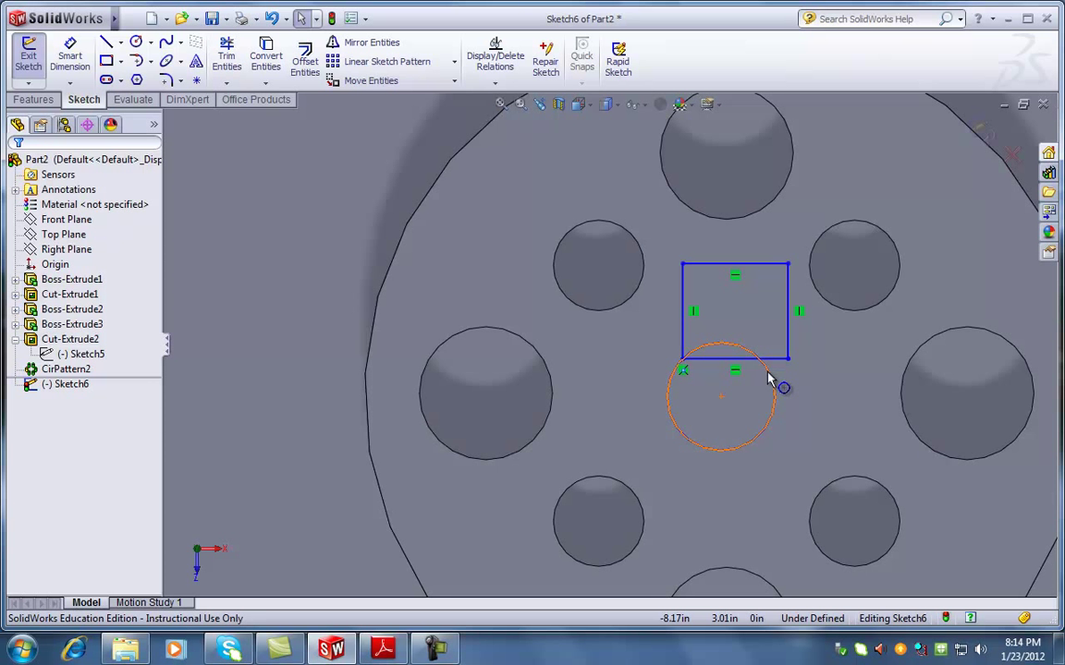
{"action": "left_click", "coordinate": [786, 359]}
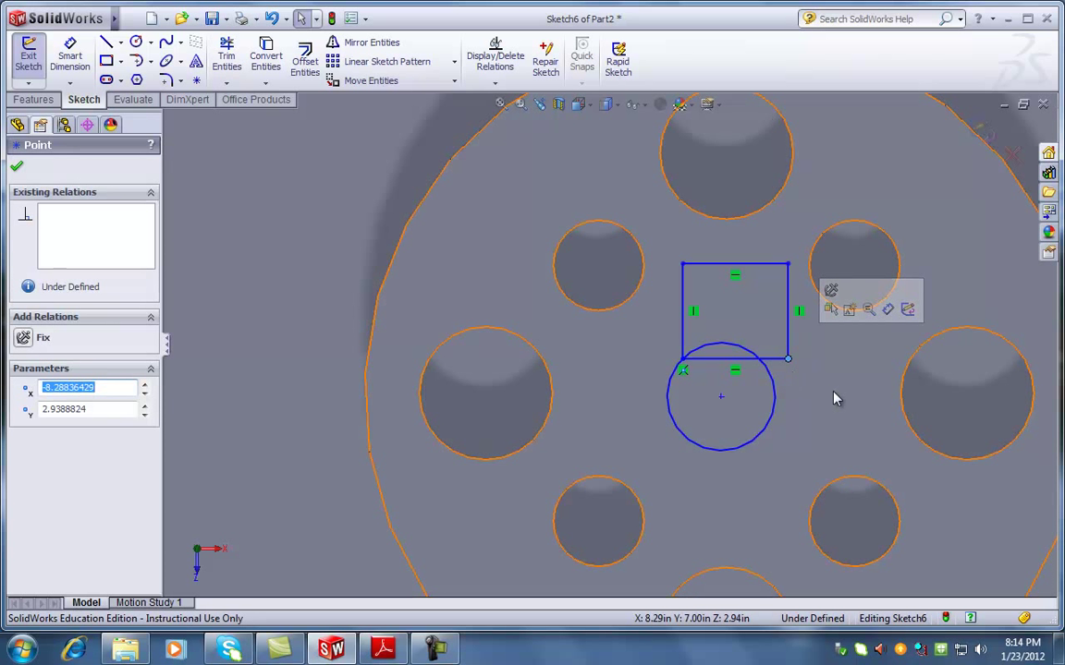
{"action": "left_click", "coordinate": [776, 392], "text": "ctrl"}
{"action": "left_click", "coordinate": [23, 454]}
{"action": "left_click", "coordinate": [17, 166]}
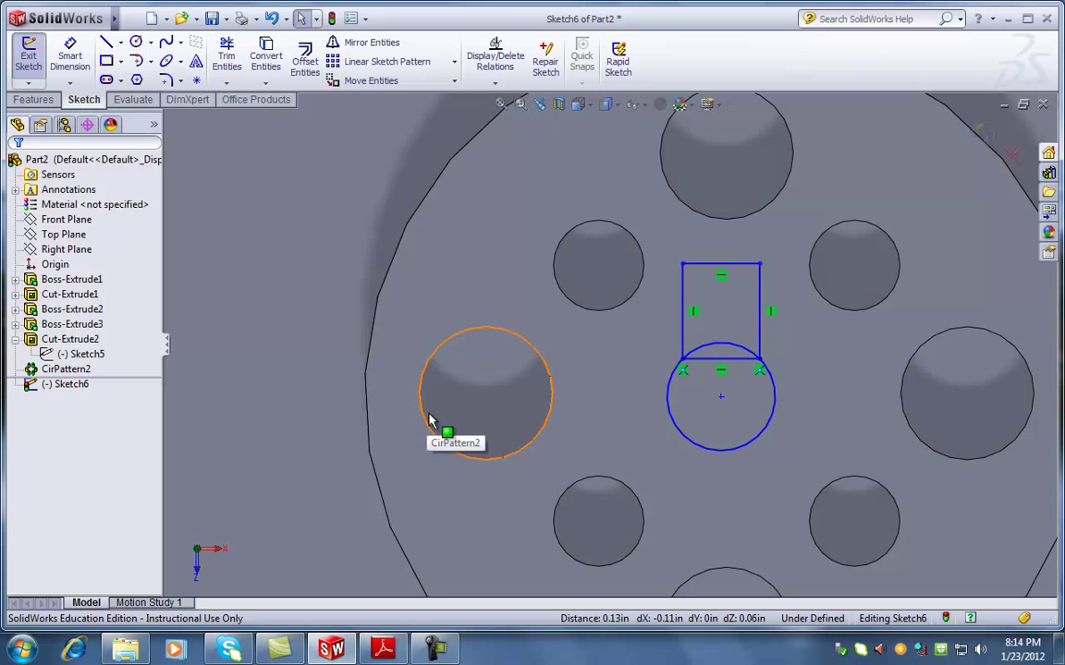
Dimension the rectangle's bottom 0.22 and top 0.4 above the circle's centre
{"action": "left_click", "coordinate": [70, 57]}
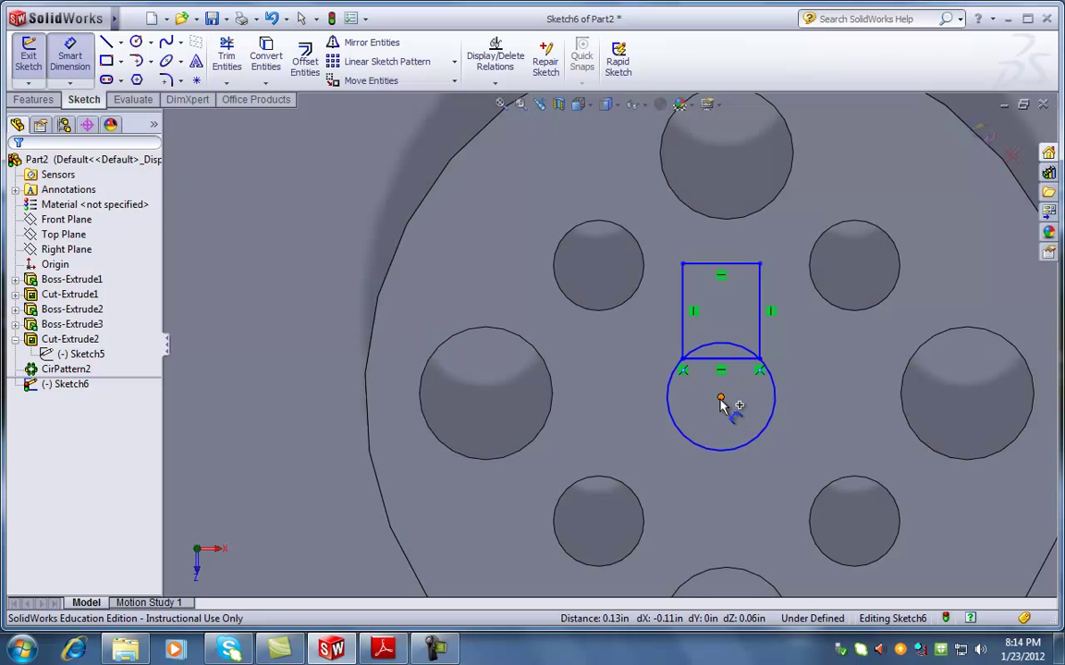
{"action": "left_click", "coordinate": [721, 400]}
{"action": "left_click", "coordinate": [714, 359]}
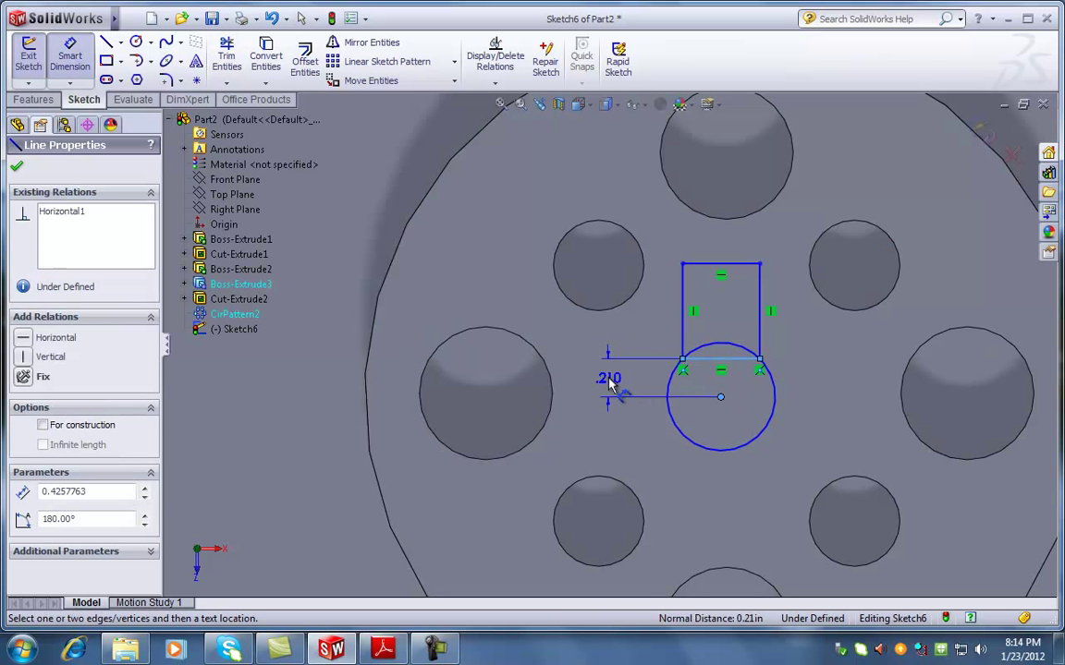
{"action": "left_click", "coordinate": [610, 386]}
{"action": "type", "text": ".22"}
{"action": "key", "text": "Return"}
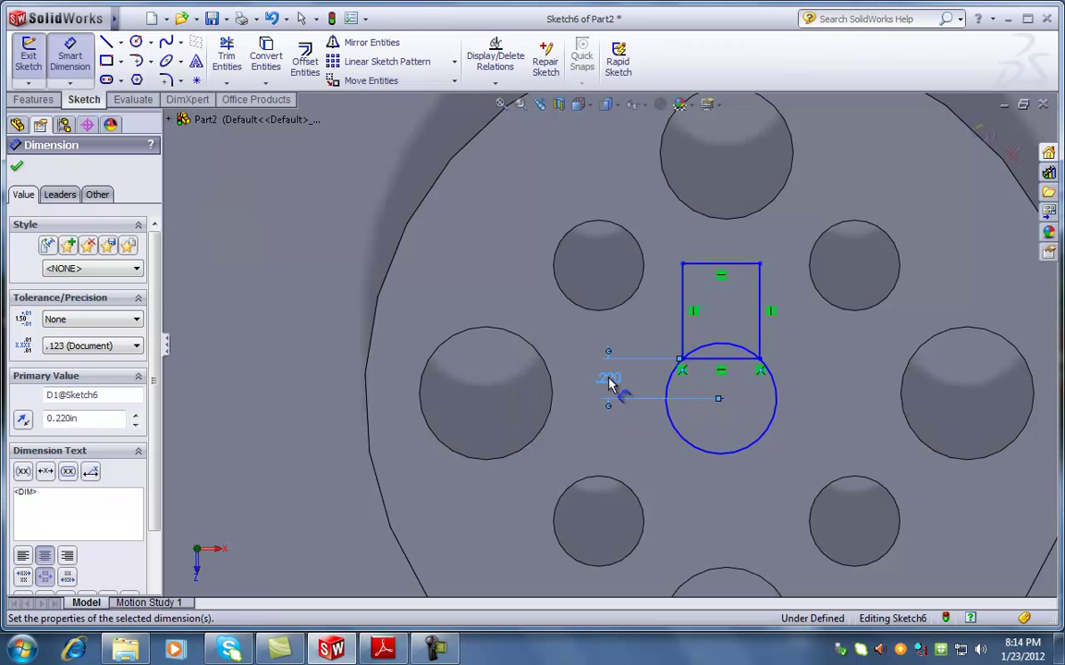
{"action": "left_click", "coordinate": [720, 399]}
{"action": "left_click", "coordinate": [739, 265]}
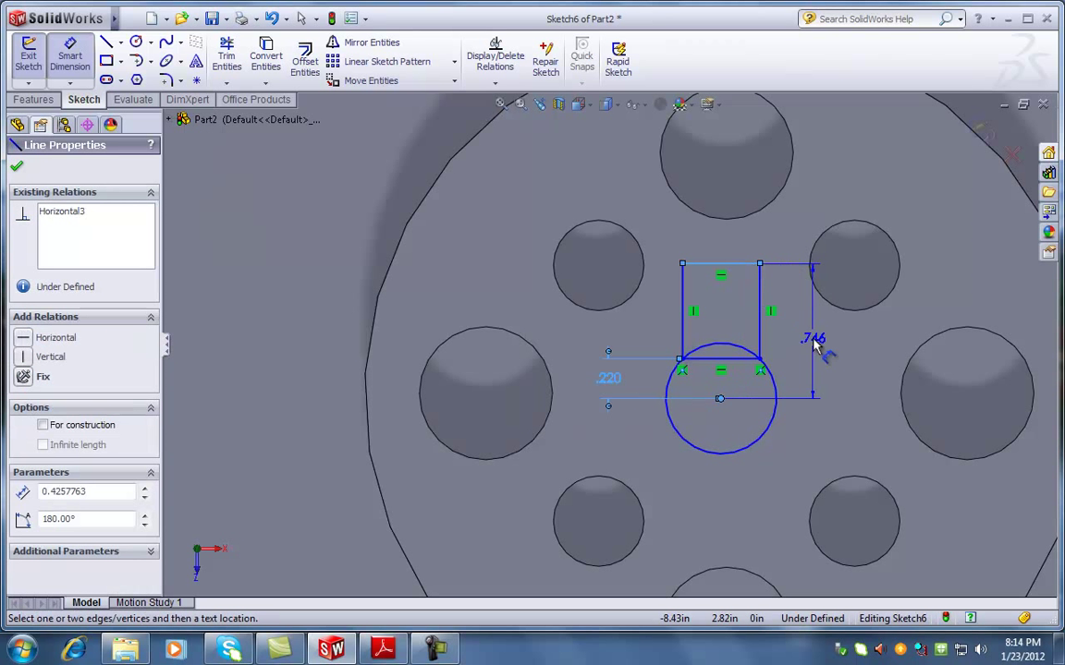
{"action": "left_click", "coordinate": [814, 342]}
{"action": "type", "text": ".4"}
{"action": "key", "text": "Return"}
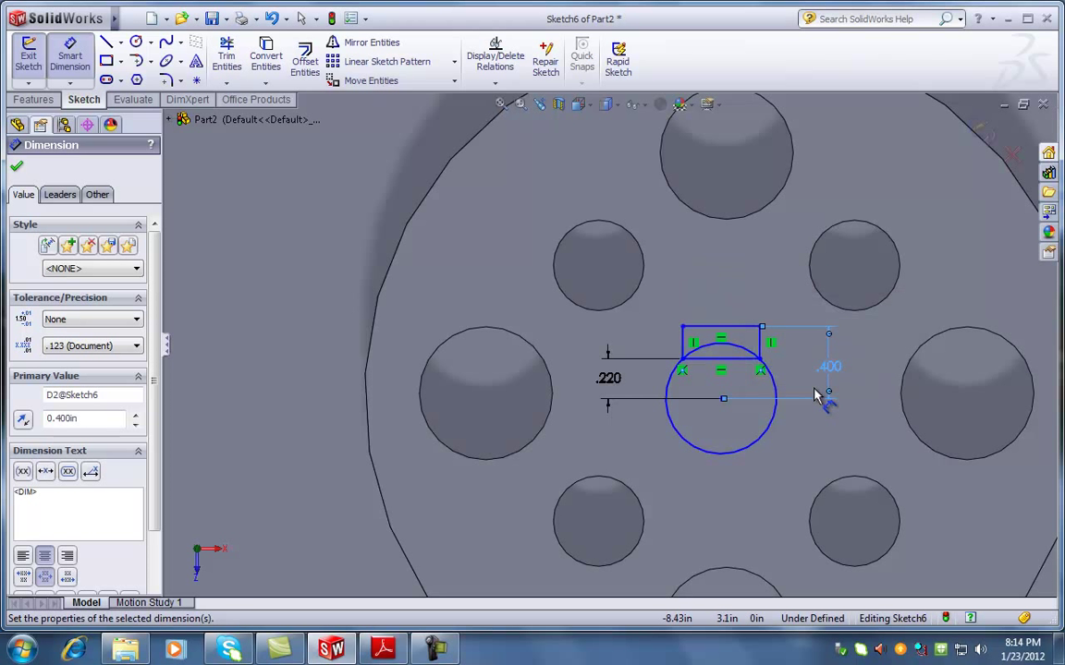
Set the rectangle's width to 0.25 and discard the over-defining .125 dimension
{"action": "left_click", "coordinate": [737, 327]}
{"action": "left_click", "coordinate": [726, 271]}
{"action": "type", "text": "0.25"}
{"action": "key", "text": "Return"}
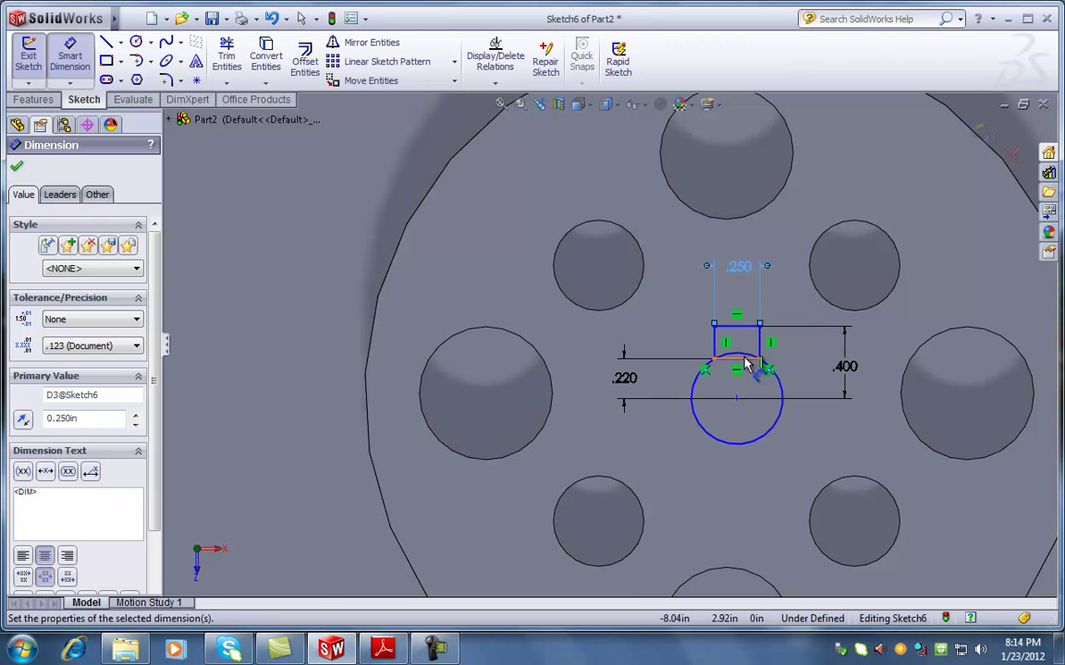
{"action": "scroll", "coordinate": [747, 363], "scroll_direction": "up", "scroll_amount": 3}
{"action": "left_click", "coordinate": [707, 302]}
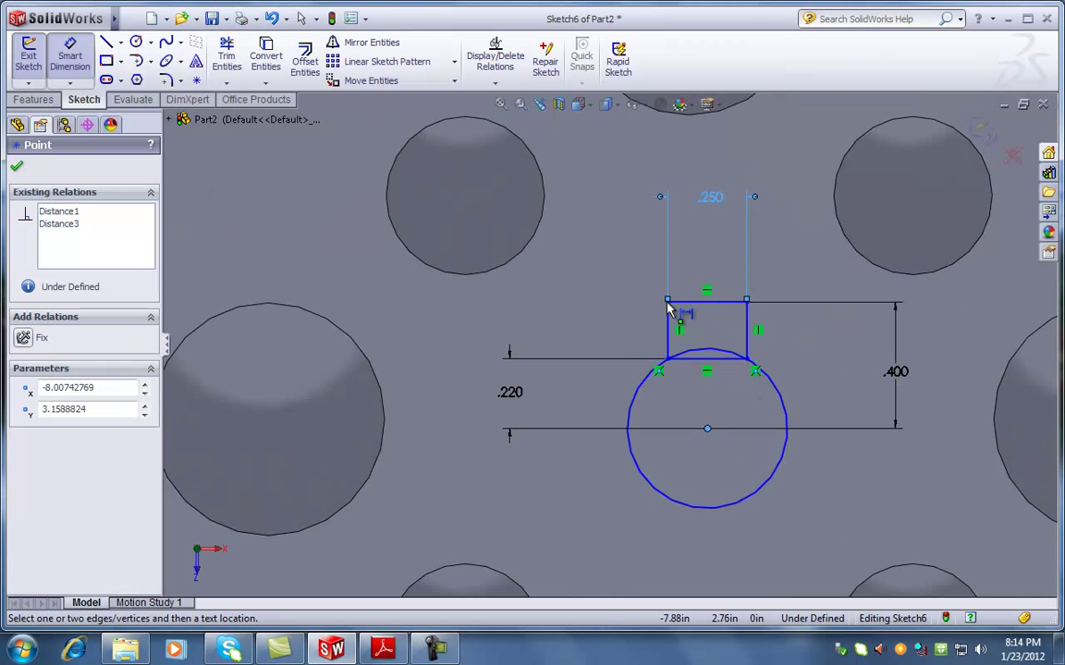
{"action": "left_click", "coordinate": [668, 302]}
{"action": "left_click", "coordinate": [689, 244]}
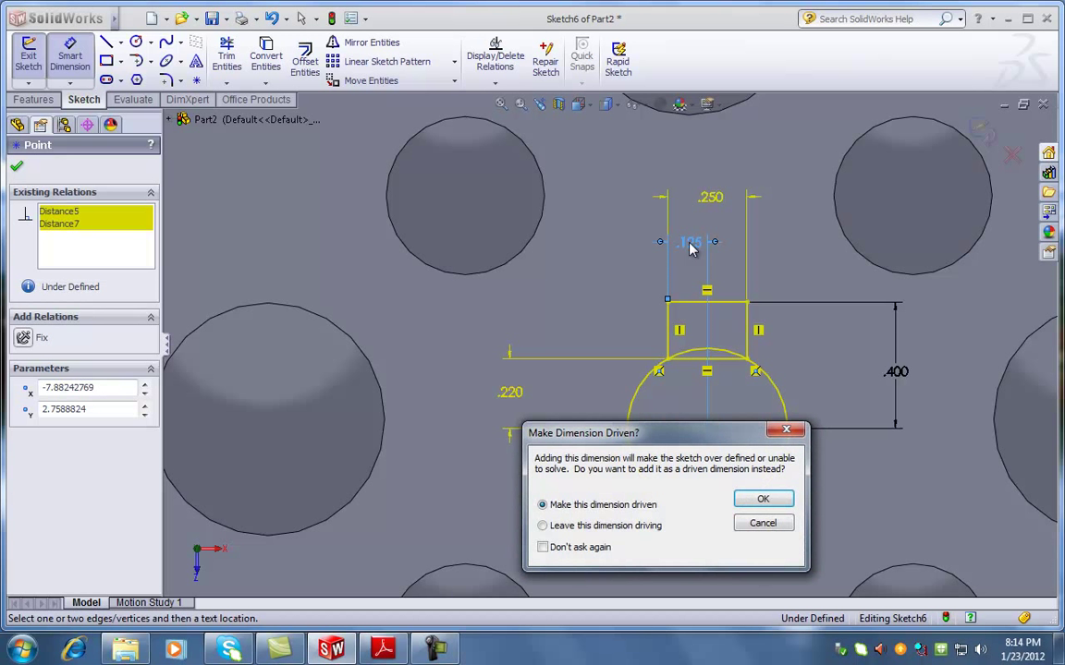
{"action": "left_click", "coordinate": [759, 524]}
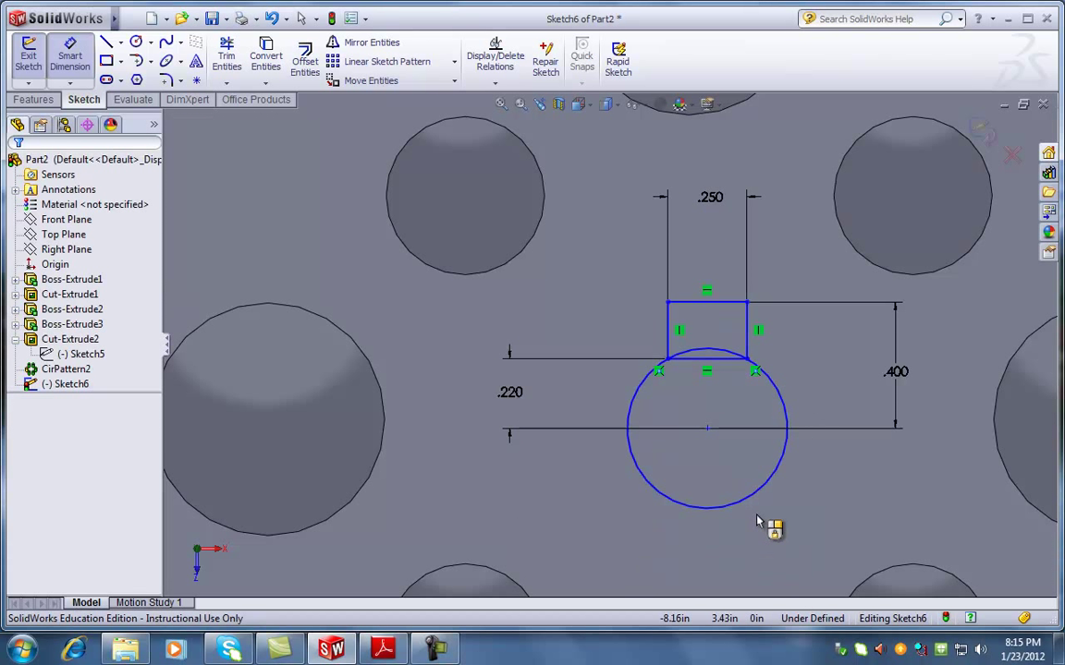
Power-trim the rectangle's bottom line and the circle's top arc, redoing the first attempt
{"action": "left_click", "coordinate": [227, 55]}
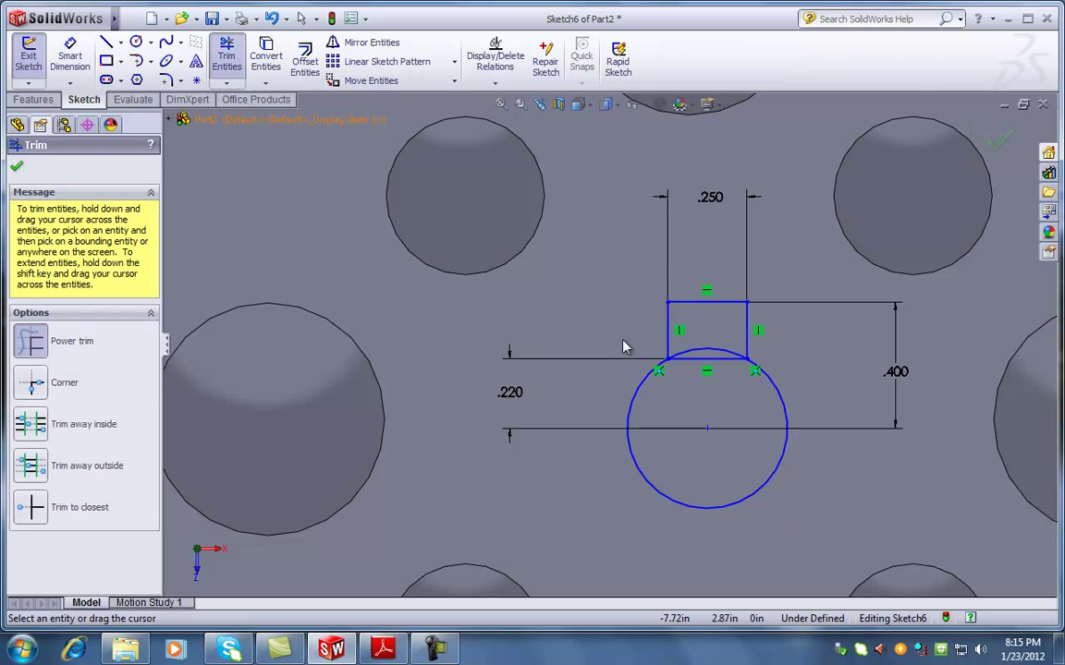
{"action": "left_click_drag", "start_coordinate": [673, 365], "coordinate": [696, 324]}
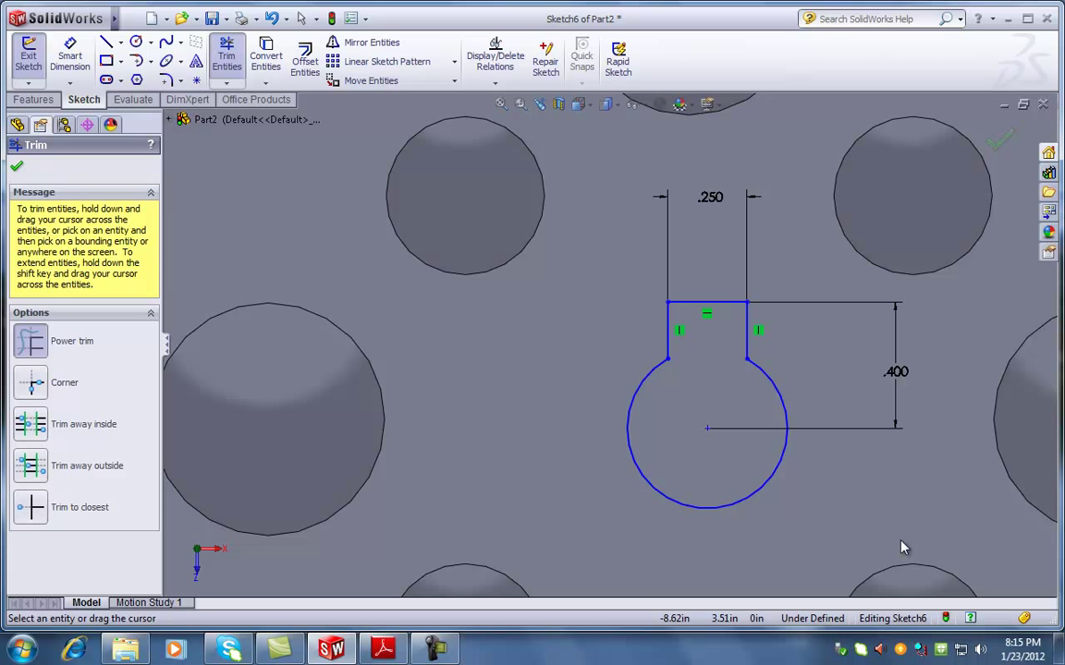
{"action": "key", "text": "ctrl+z"}
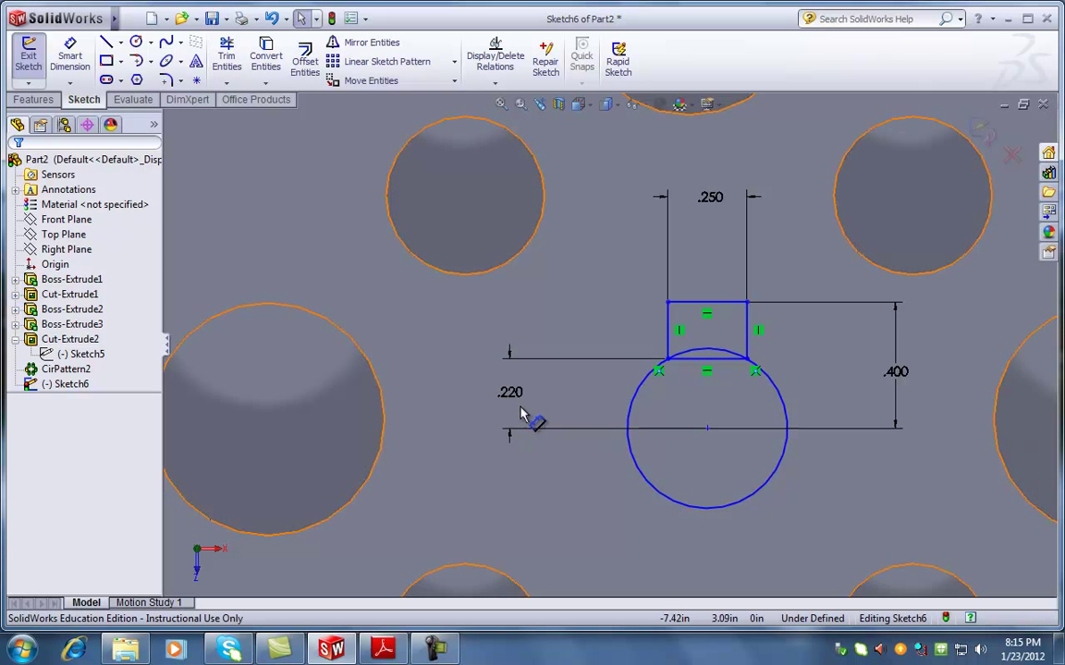
{"action": "left_click", "coordinate": [226, 57]}
{"action": "left_click_drag", "start_coordinate": [695, 398], "coordinate": [701, 352]}
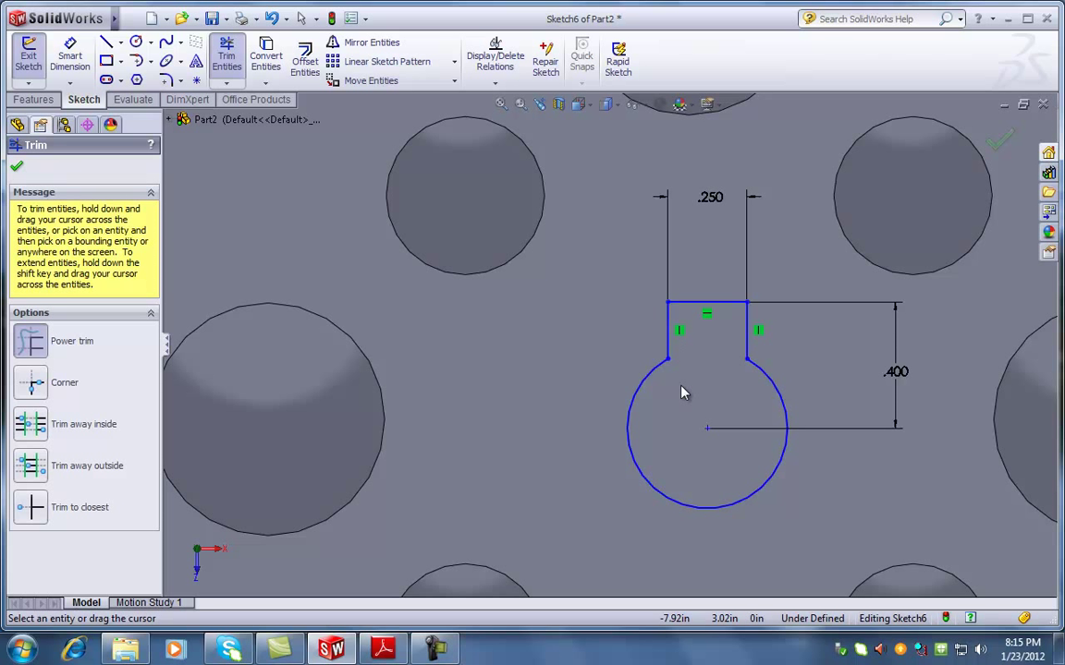
Dimension the left and right arc endpoints each 0.22 in above the circle's centre
{"action": "left_click", "coordinate": [65, 73]}
{"action": "left_click", "coordinate": [707, 428]}
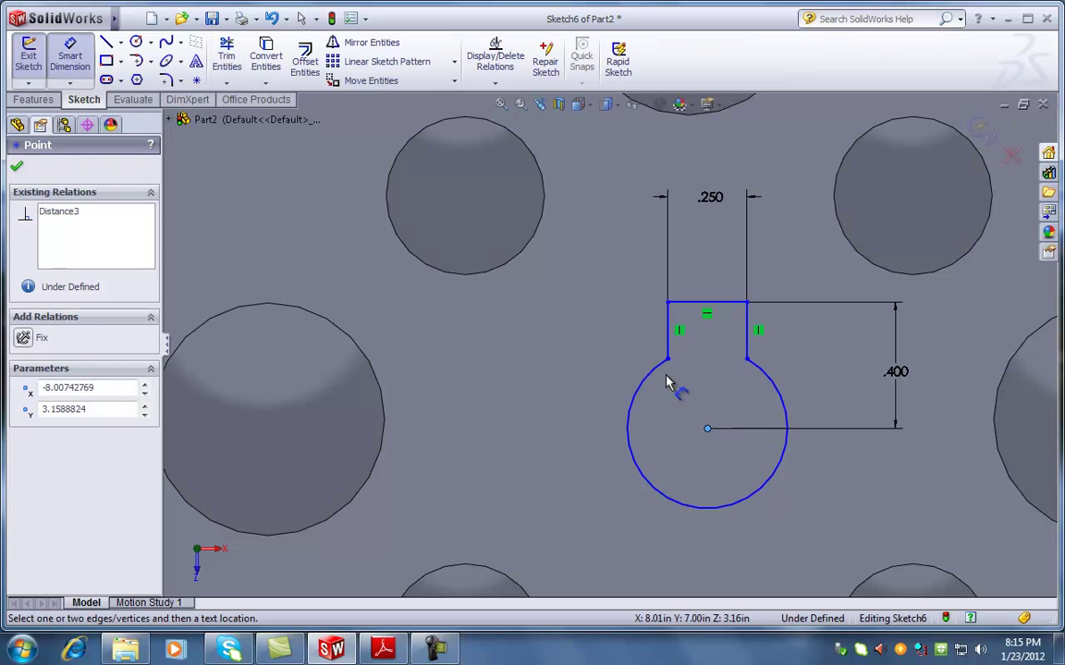
{"action": "left_click", "coordinate": [668, 360]}
{"action": "left_click", "coordinate": [571, 380]}
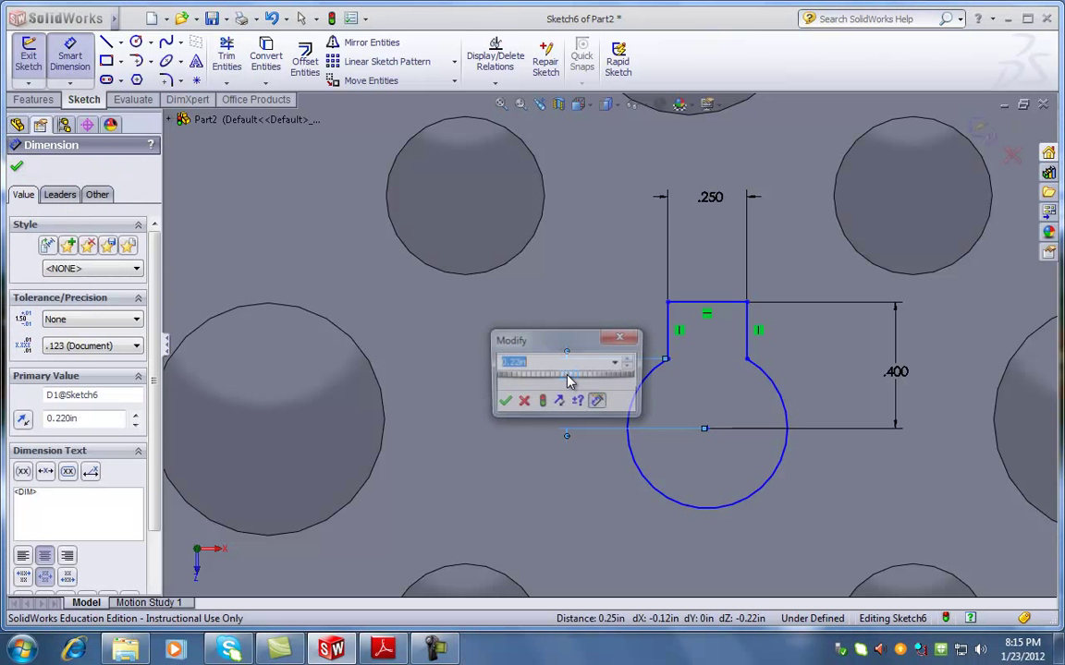
{"action": "left_click", "coordinate": [505, 400]}
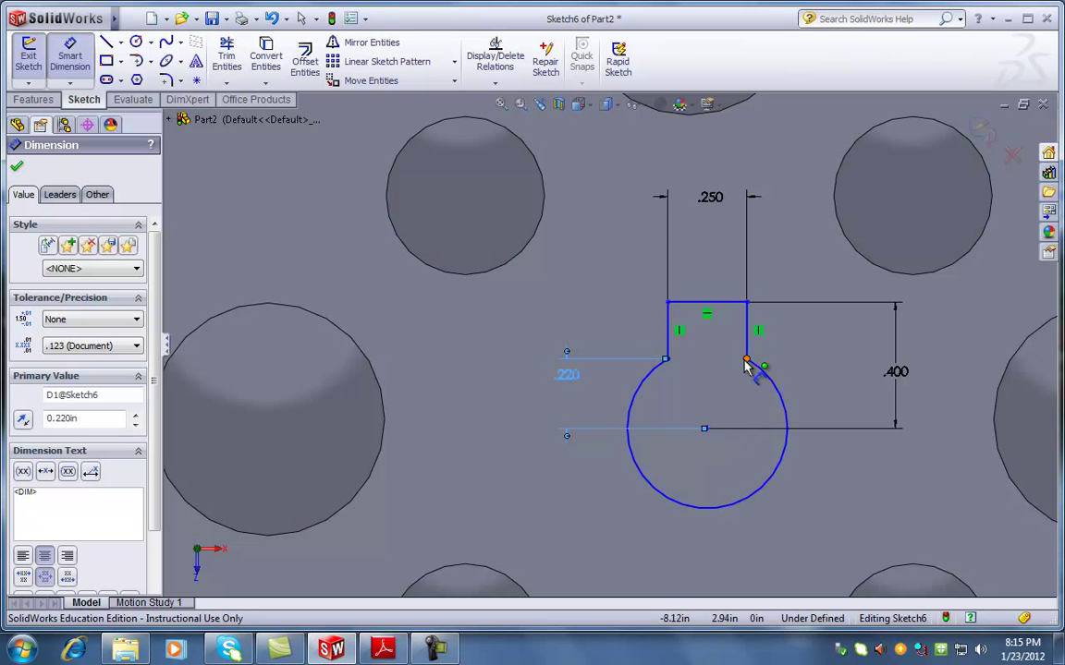
{"action": "left_click", "coordinate": [707, 429]}
{"action": "left_click", "coordinate": [747, 360]}
{"action": "left_click", "coordinate": [835, 376]}
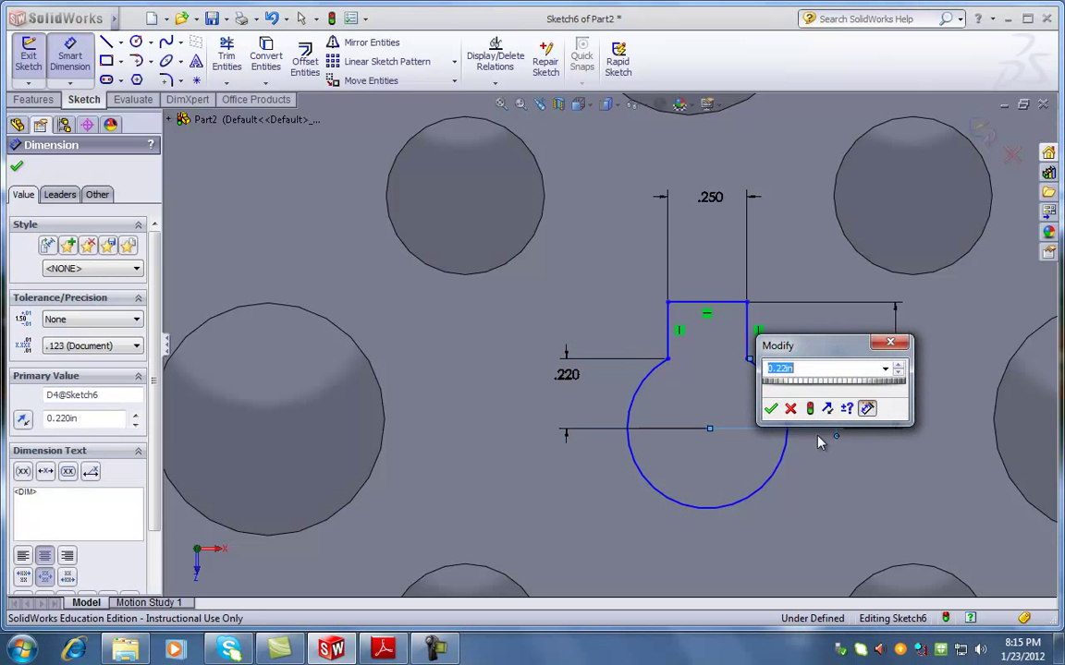
{"action": "left_click", "coordinate": [770, 409]}
{"action": "key", "text": "Escape"}
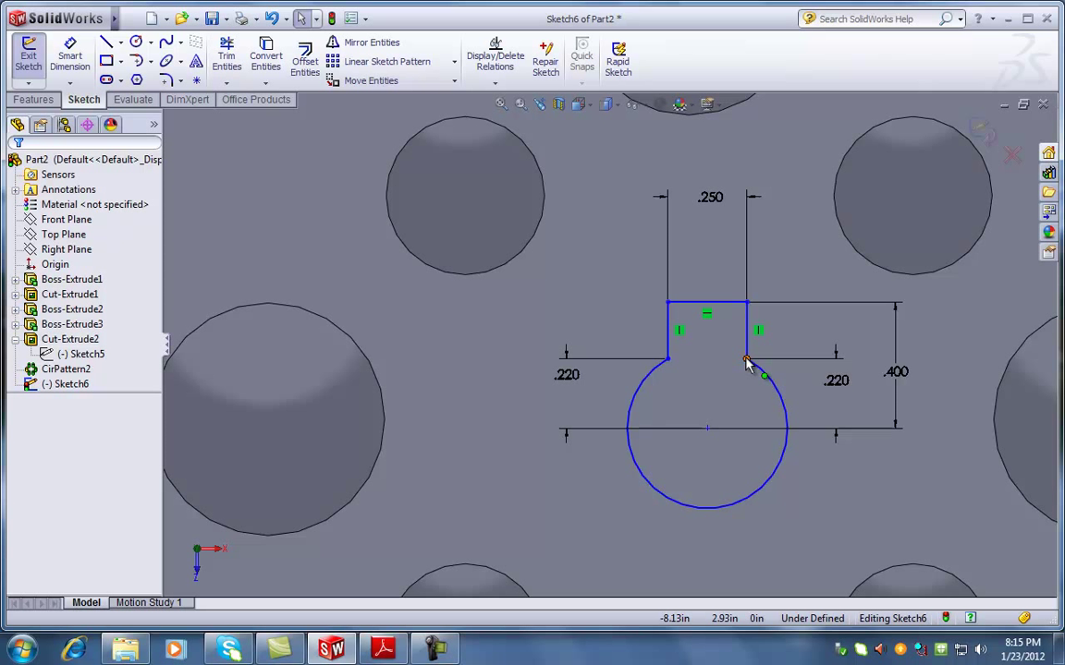
Box-select and delete all of Sketch6's keyhole geometry, then exit the sketch
{"action": "mouse_move", "coordinate": [561, 179]}
{"action": "left_mouse_down"}
{"action": "mouse_move", "coordinate": [844, 357]}
{"action": "mouse_move", "coordinate": [935, 569]}
{"action": "left_mouse_up"}
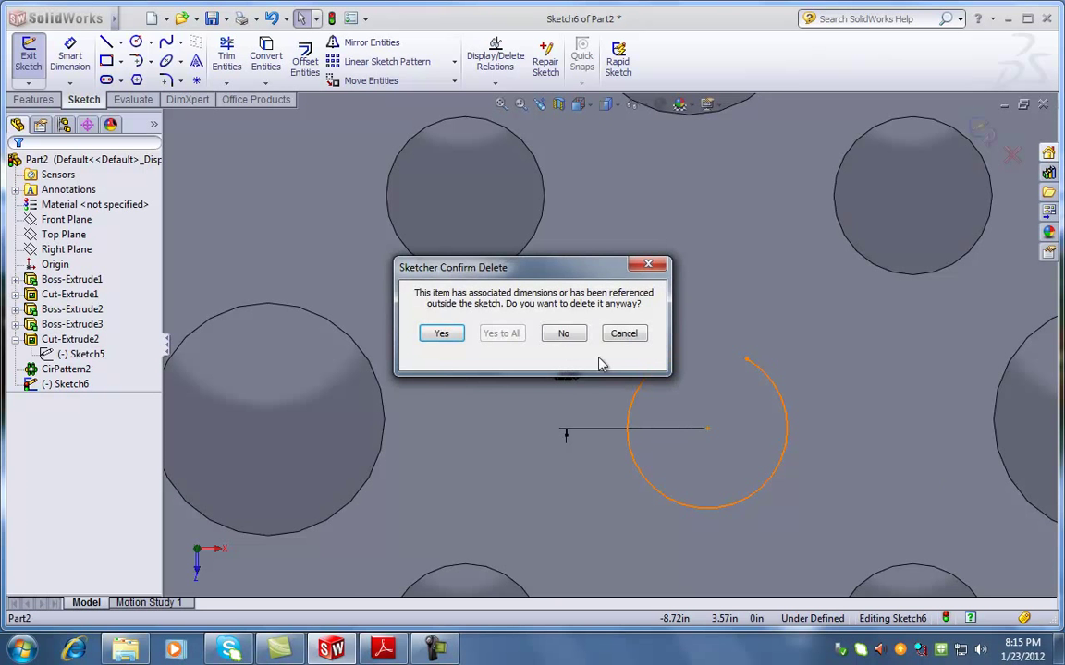
{"action": "left_click", "coordinate": [445, 334]}
{"action": "left_click", "coordinate": [987, 135]}
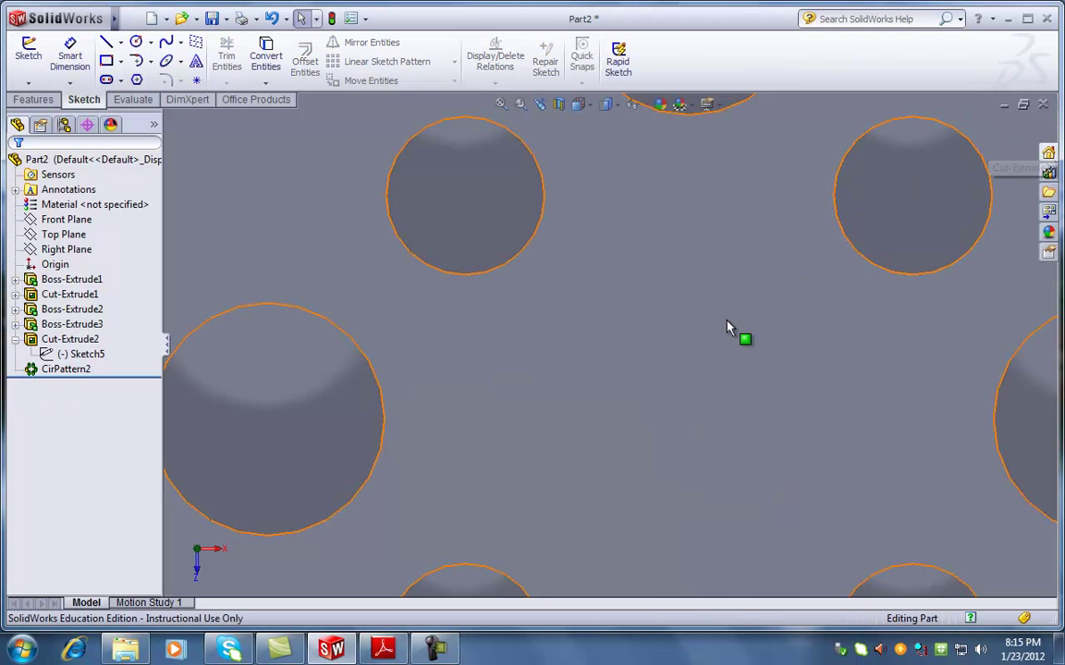
{"action": "key", "text": "f"}
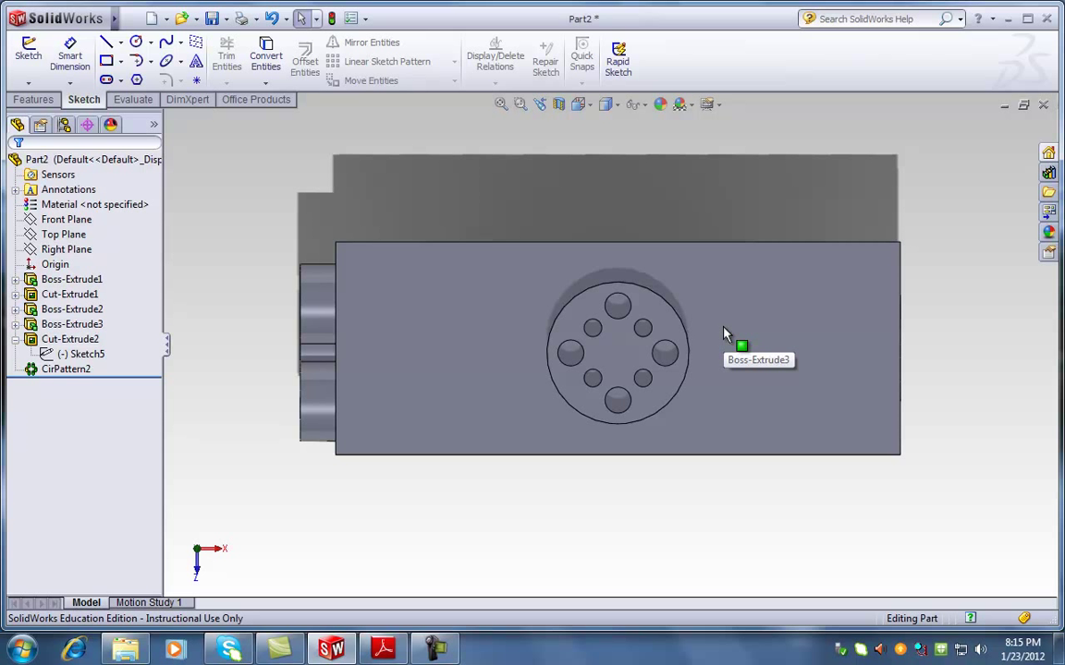
Set the view Normal To the block's top face
{"action": "middle_click_drag", "start_coordinate": [734, 308], "coordinate": [736, 404]}
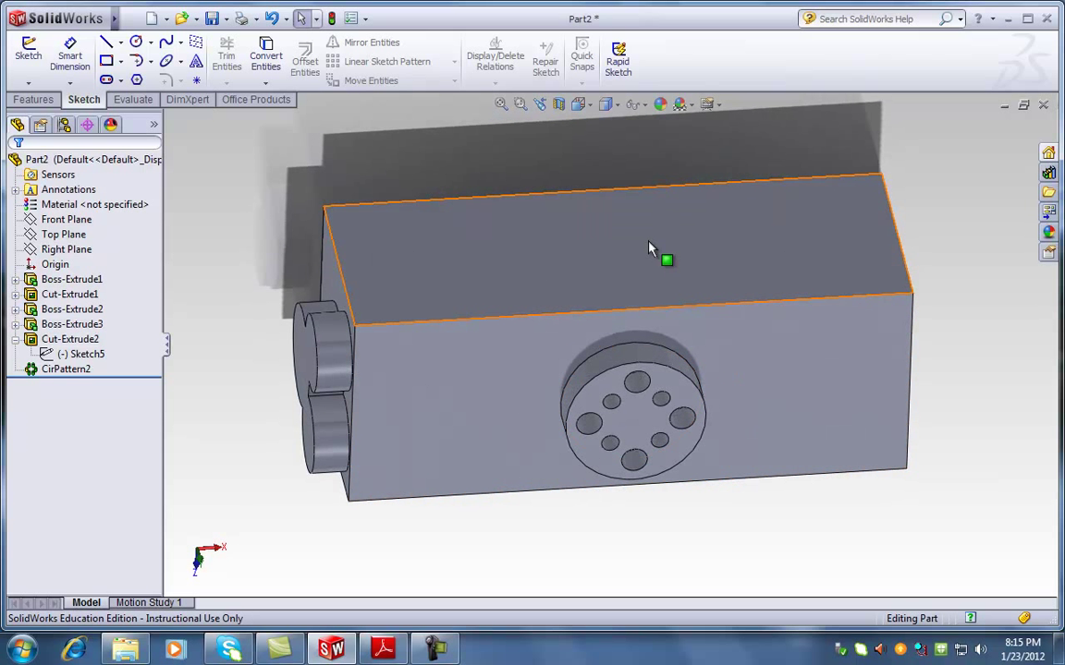
{"action": "left_click", "coordinate": [652, 245]}
{"action": "key", "text": "space"}
{"action": "left_click", "coordinate": [680, 297]}
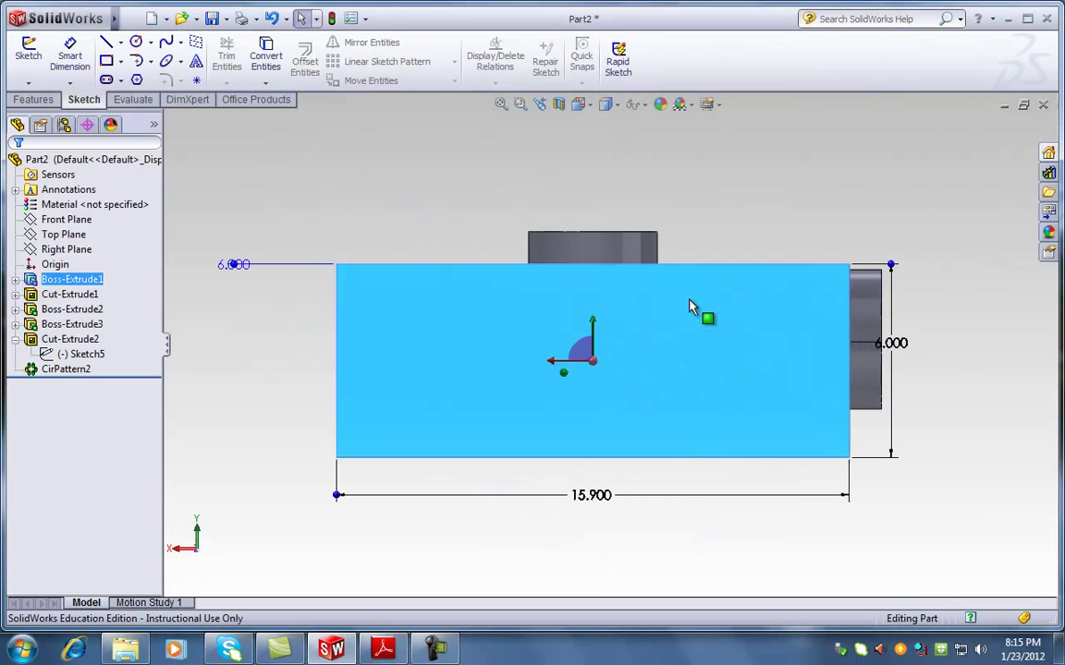
Draw a vertical construction line from the top face's top edge to its bottom edge
{"action": "left_click", "coordinate": [33, 99]}
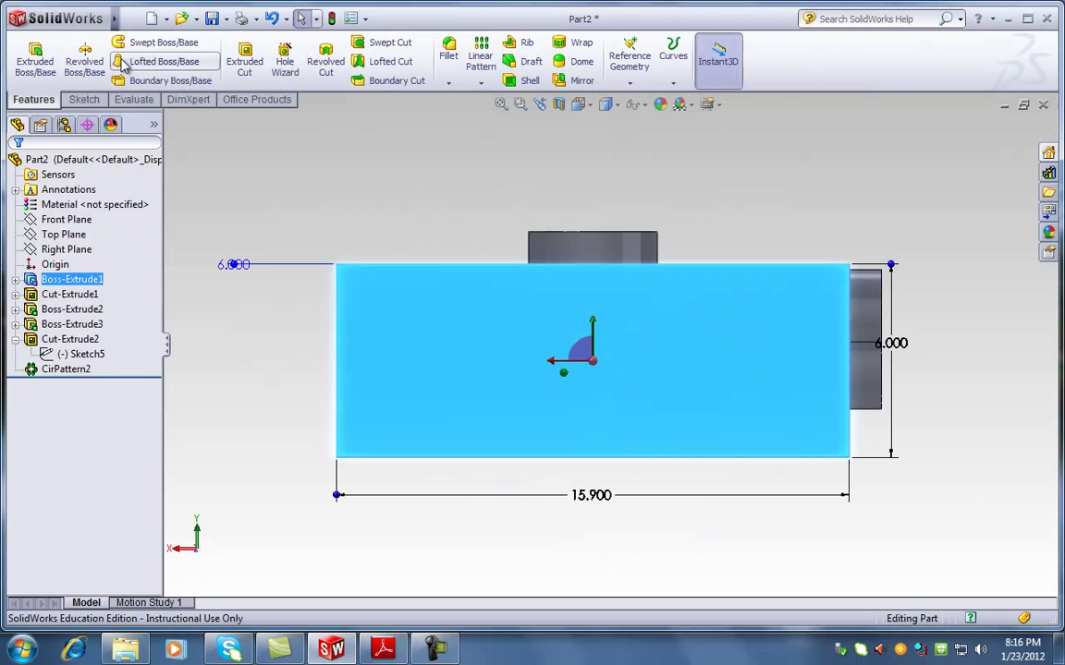
{"action": "left_click", "coordinate": [83, 98]}
{"action": "left_click", "coordinate": [106, 42]}
{"action": "left_click", "coordinate": [42, 351]}
{"action": "left_click_drag", "start_coordinate": [591, 264], "coordinate": [596, 467]}
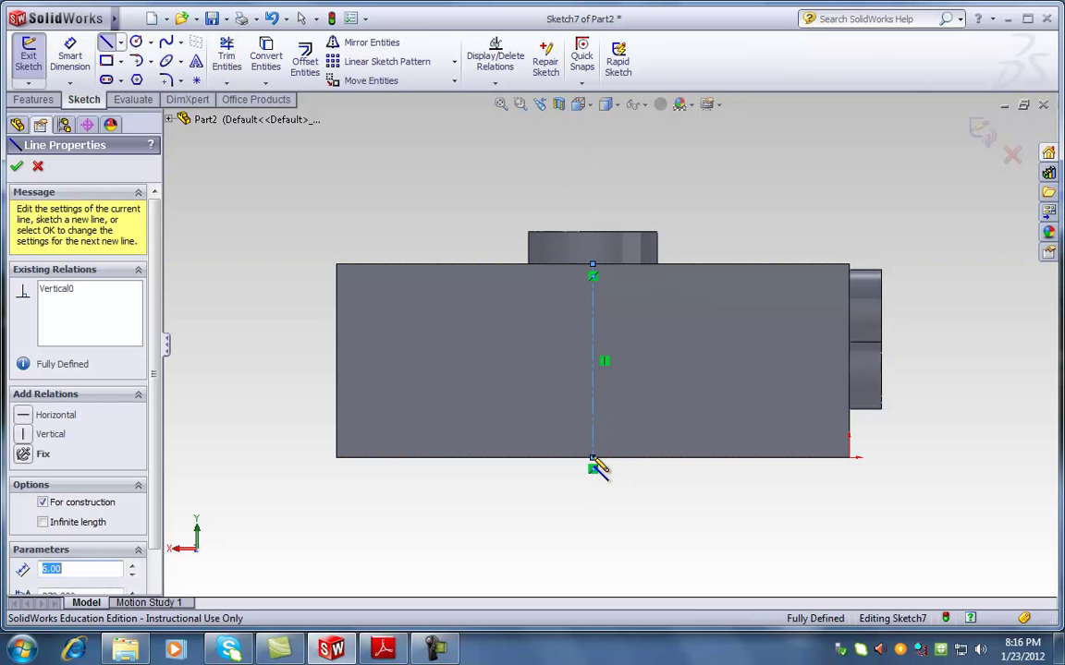
{"action": "key", "text": "Escape"}
{"action": "key", "text": "Escape"}
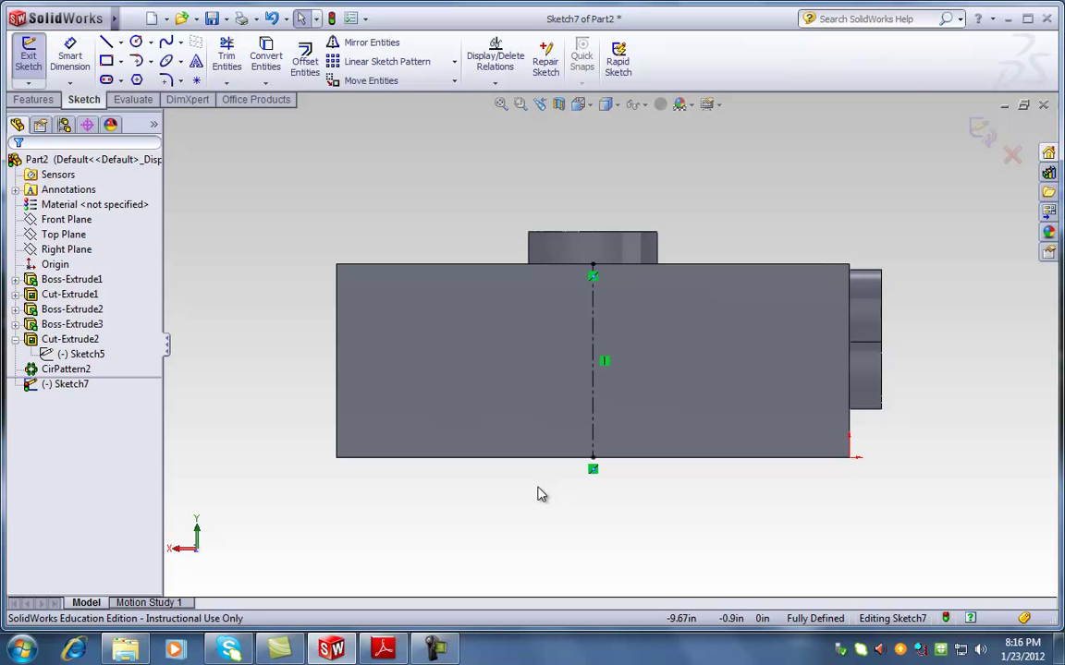
Draw a corner rectangle on the left side of the face, left of the centreline
{"action": "left_click", "coordinate": [109, 63]}
{"action": "left_click_drag", "start_coordinate": [393, 299], "coordinate": [462, 416]}
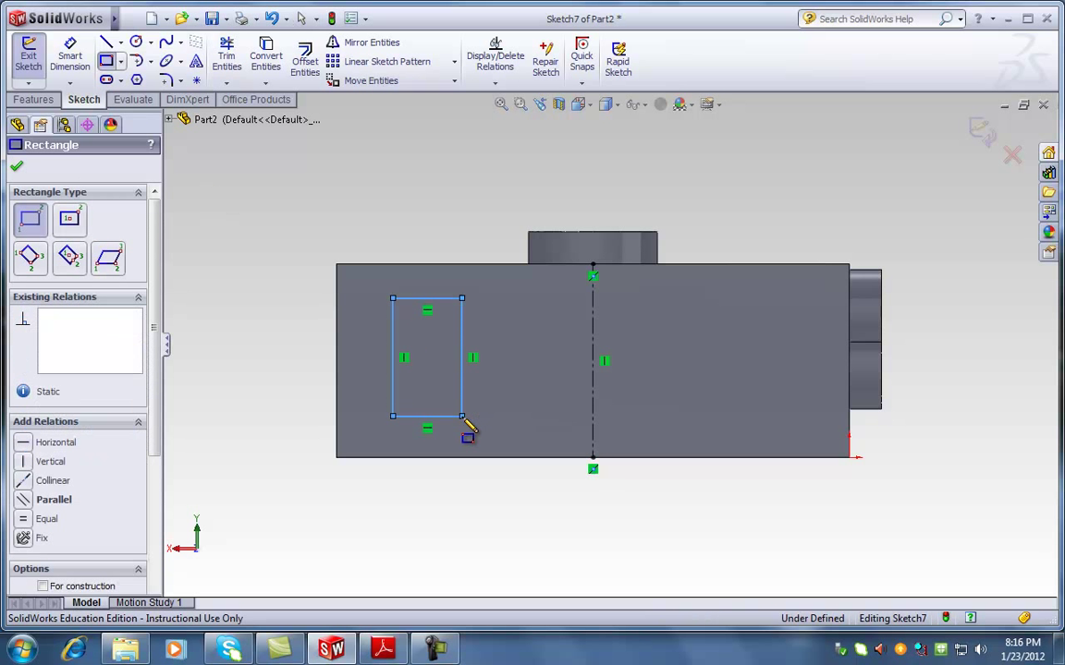
{"action": "key", "text": "Escape"}
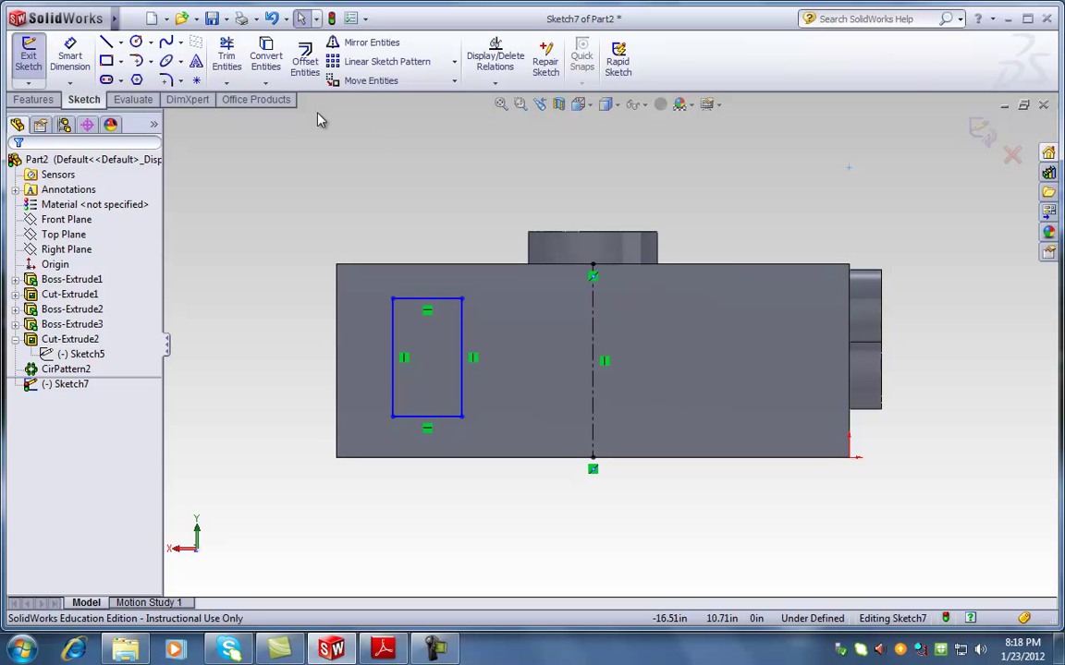
Set up a mirror of the rectangle's four edges about the centreline, then cancel it
{"action": "left_click", "coordinate": [357, 50]}
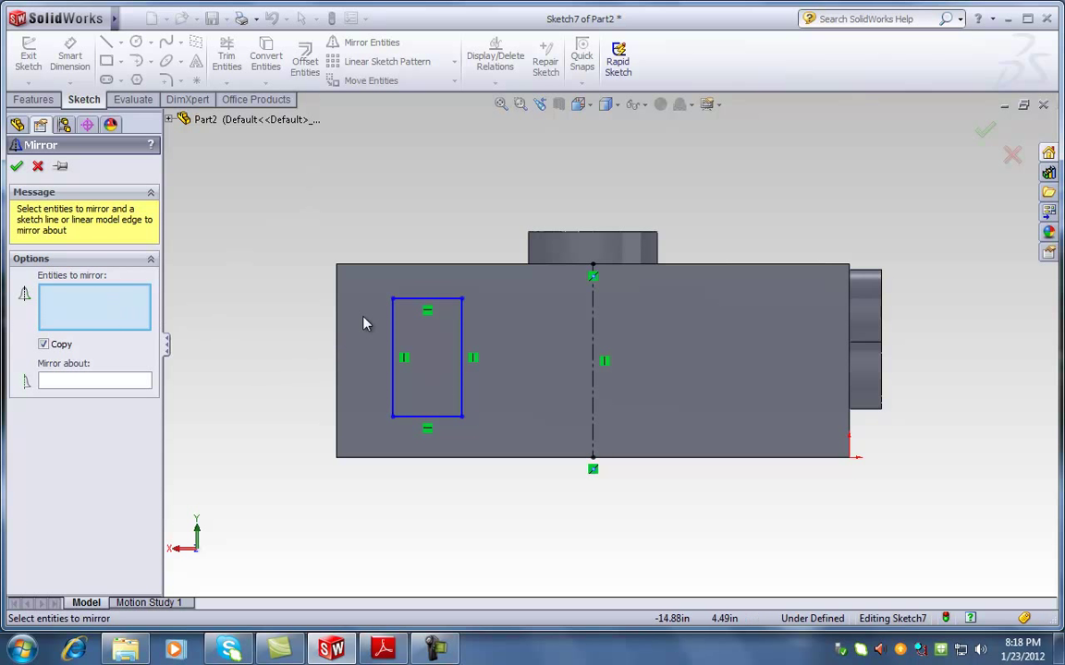
{"action": "left_click", "coordinate": [427, 299]}
{"action": "left_click", "coordinate": [396, 323]}
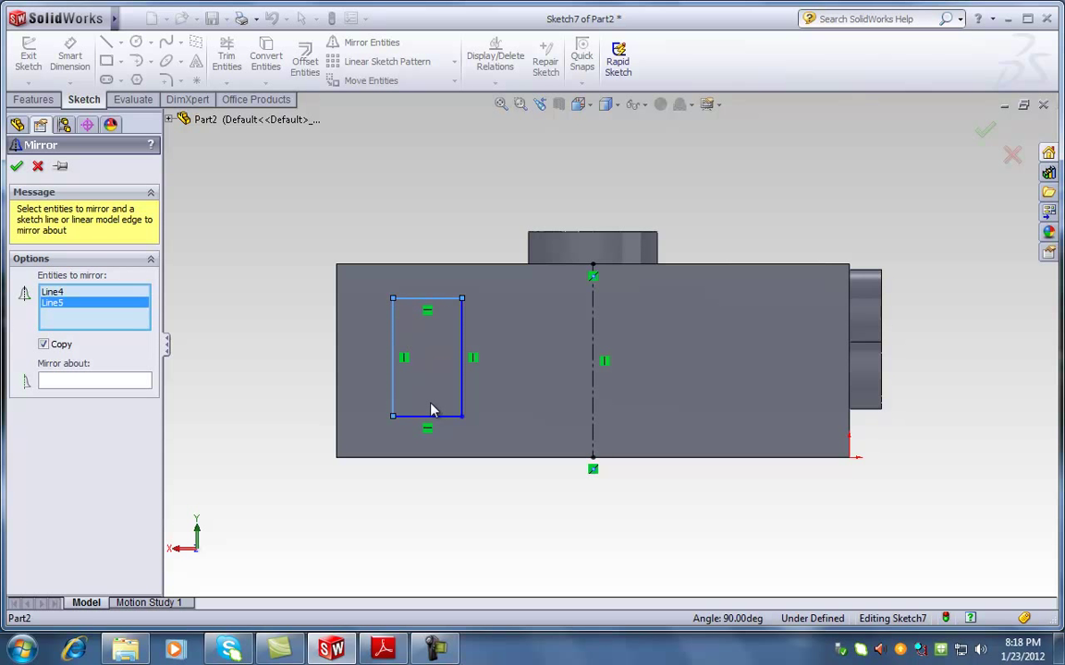
{"action": "left_click", "coordinate": [435, 416]}
{"action": "left_click", "coordinate": [462, 359]}
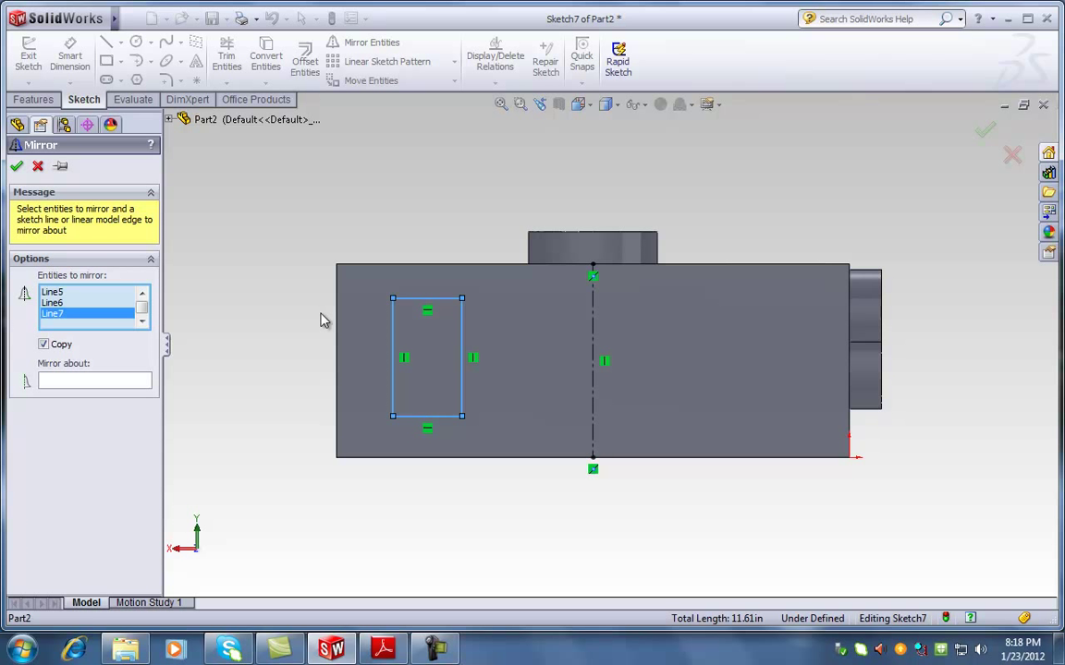
{"action": "left_click", "coordinate": [93, 381]}
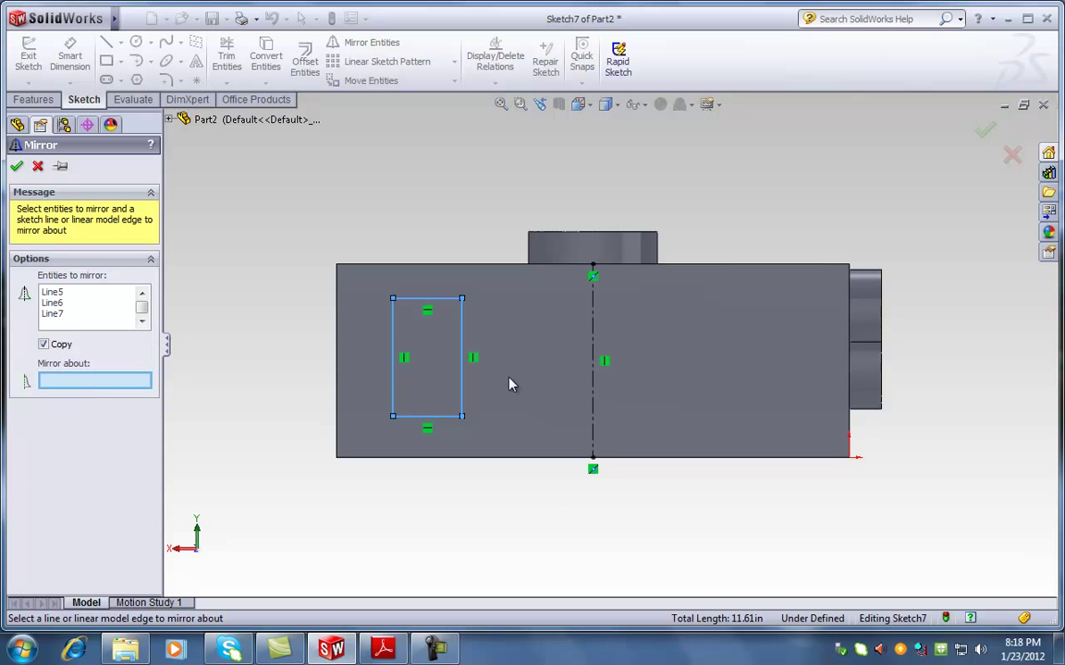
{"action": "left_click", "coordinate": [592, 327]}
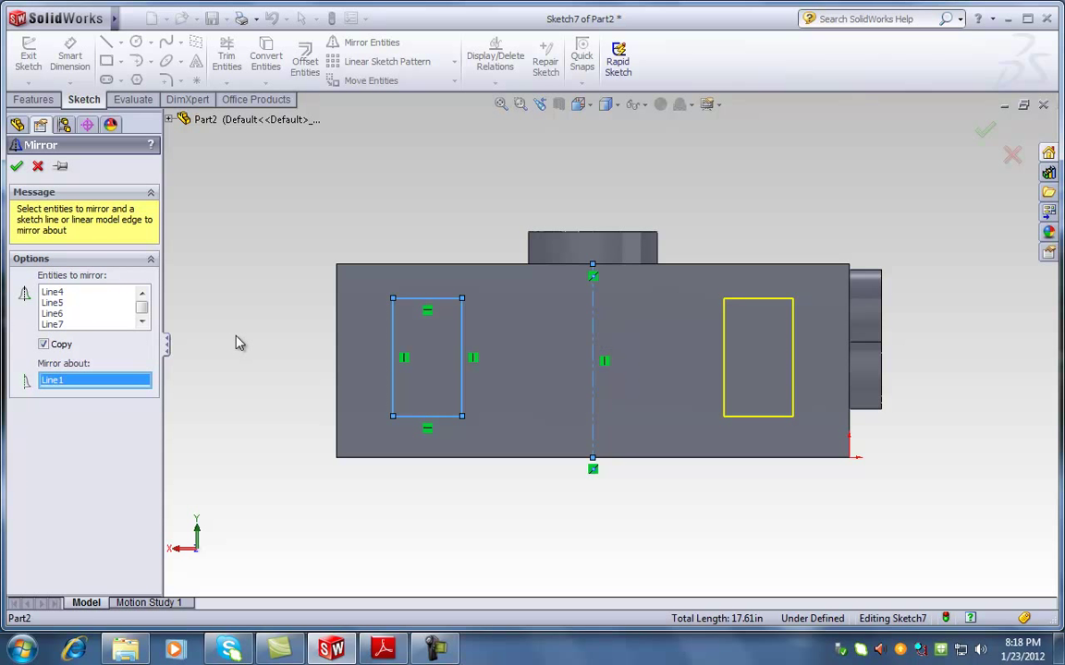
{"action": "left_click", "coordinate": [38, 166]}
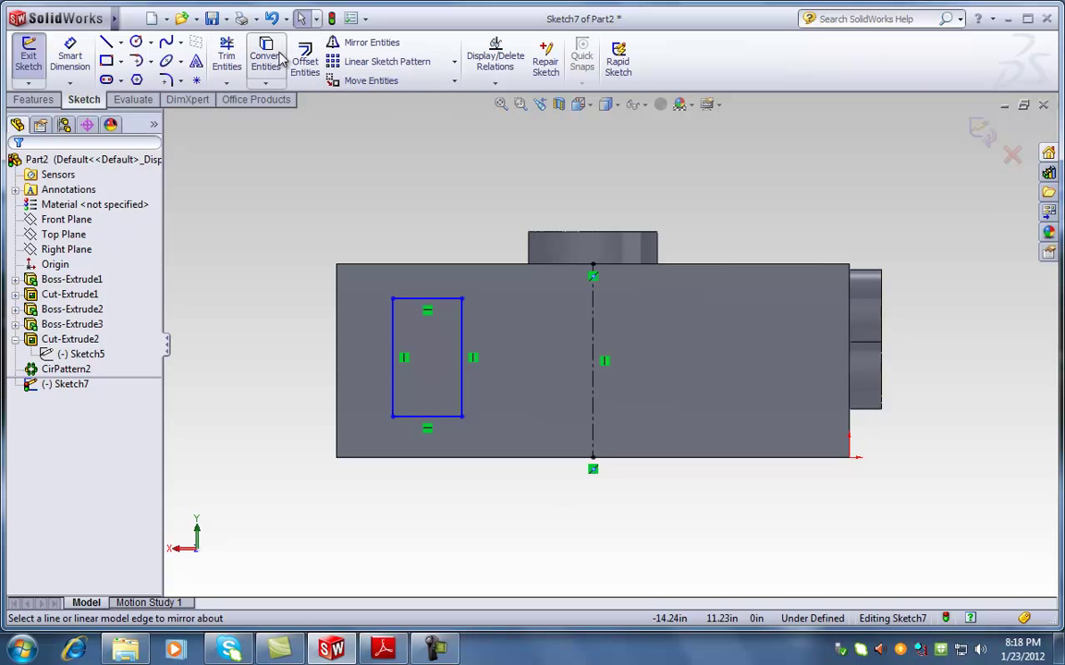
Mirror the rectangle's four edges about centreline Line1, then bring up the flywheel PDF
{"action": "left_click", "coordinate": [366, 43]}
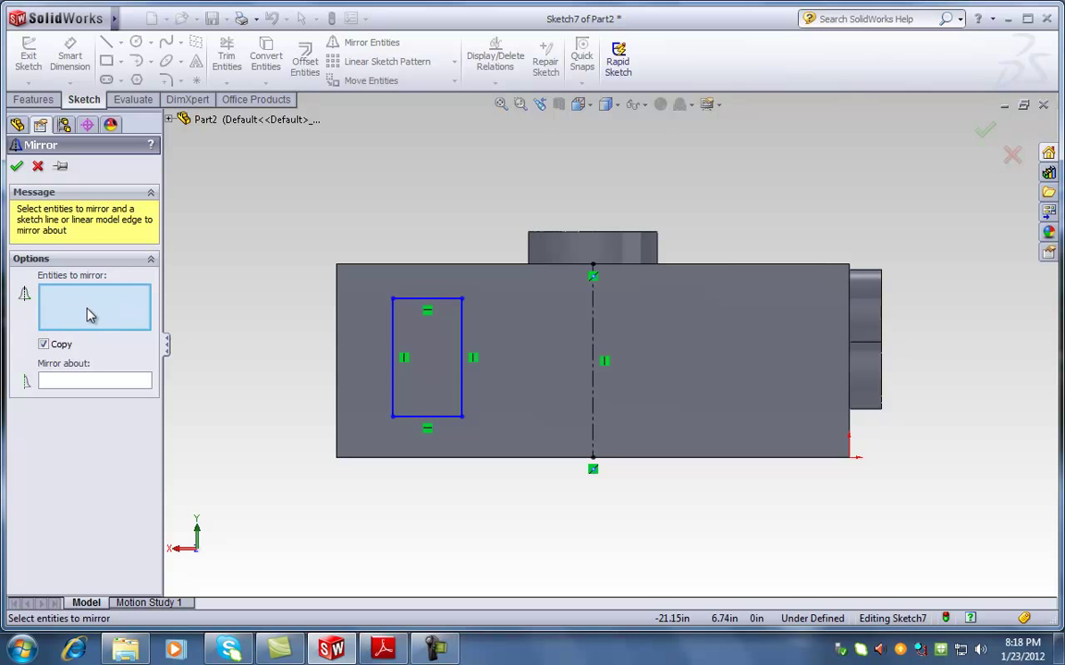
{"action": "left_click", "coordinate": [432, 300]}
{"action": "left_click", "coordinate": [393, 337]}
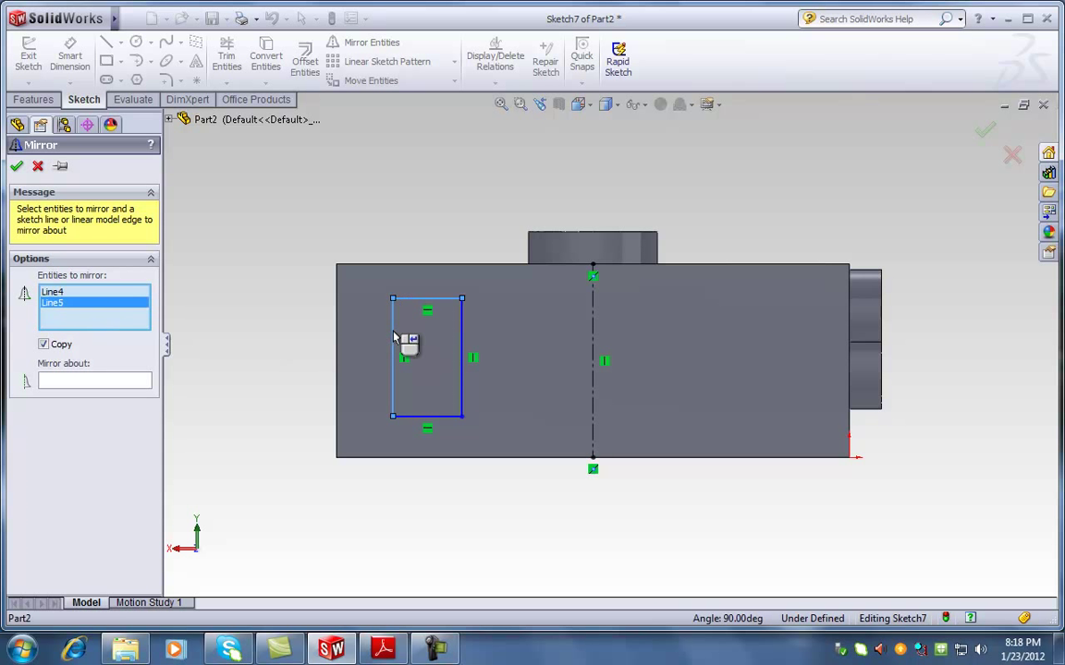
{"action": "left_click", "coordinate": [463, 389]}
{"action": "left_click", "coordinate": [427, 416]}
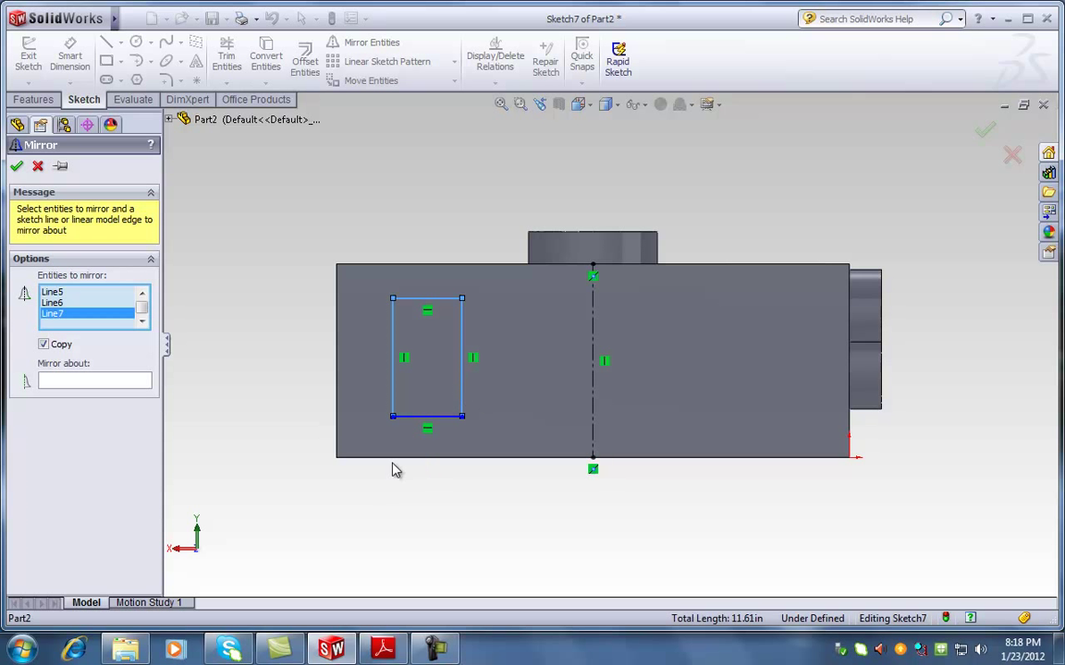
{"action": "left_click", "coordinate": [430, 433]}
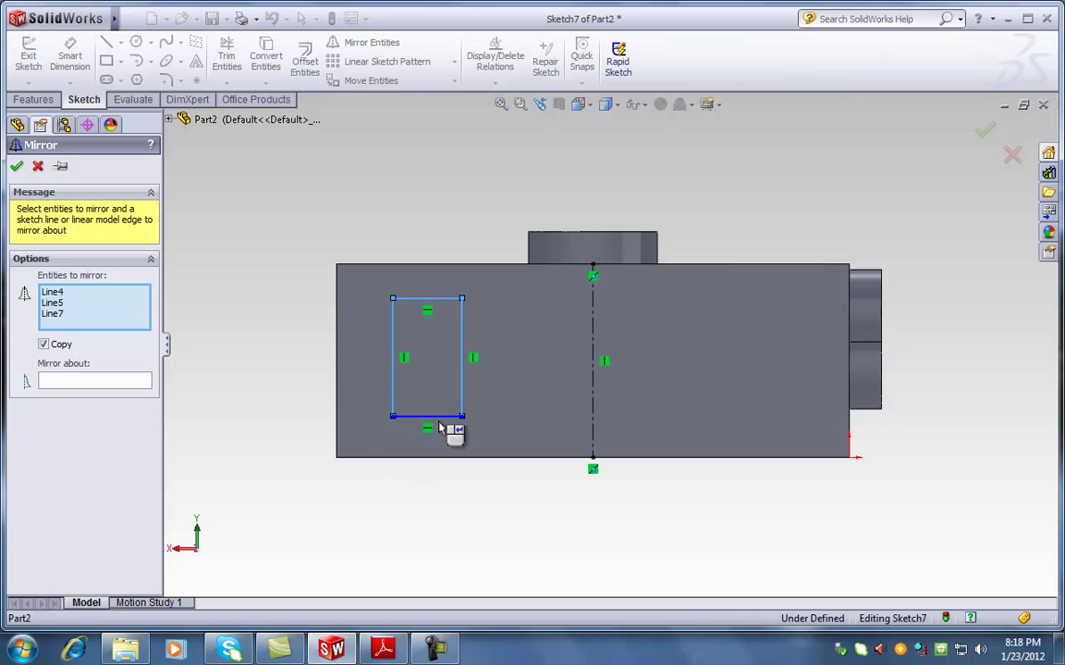
{"action": "left_click", "coordinate": [462, 388]}
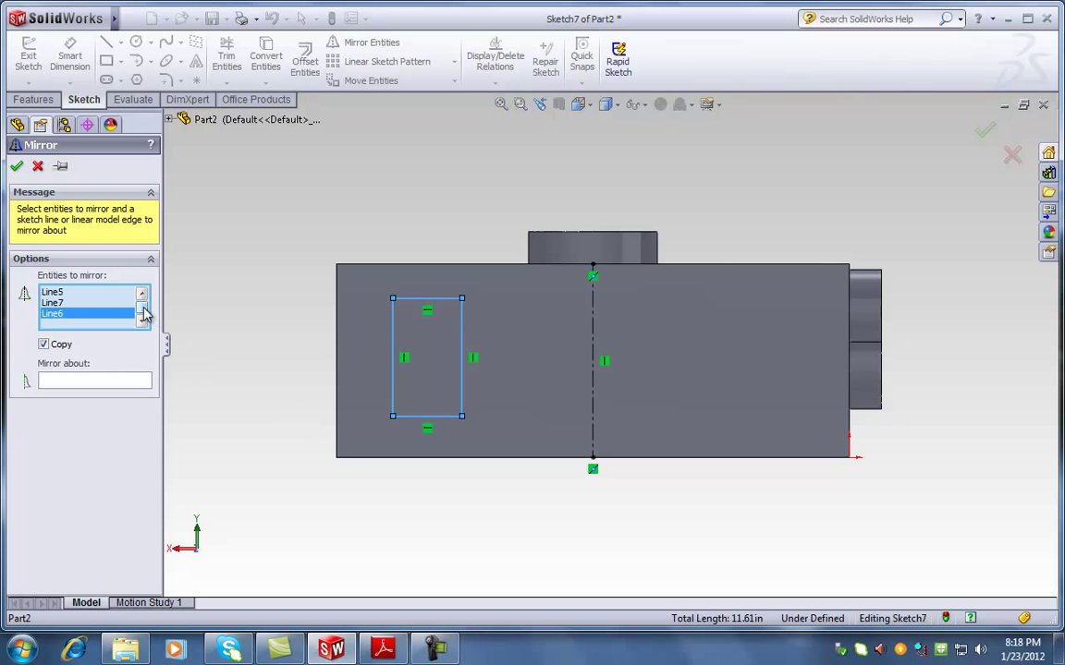
{"action": "left_click_drag", "start_coordinate": [144, 319], "coordinate": [131, 277]}
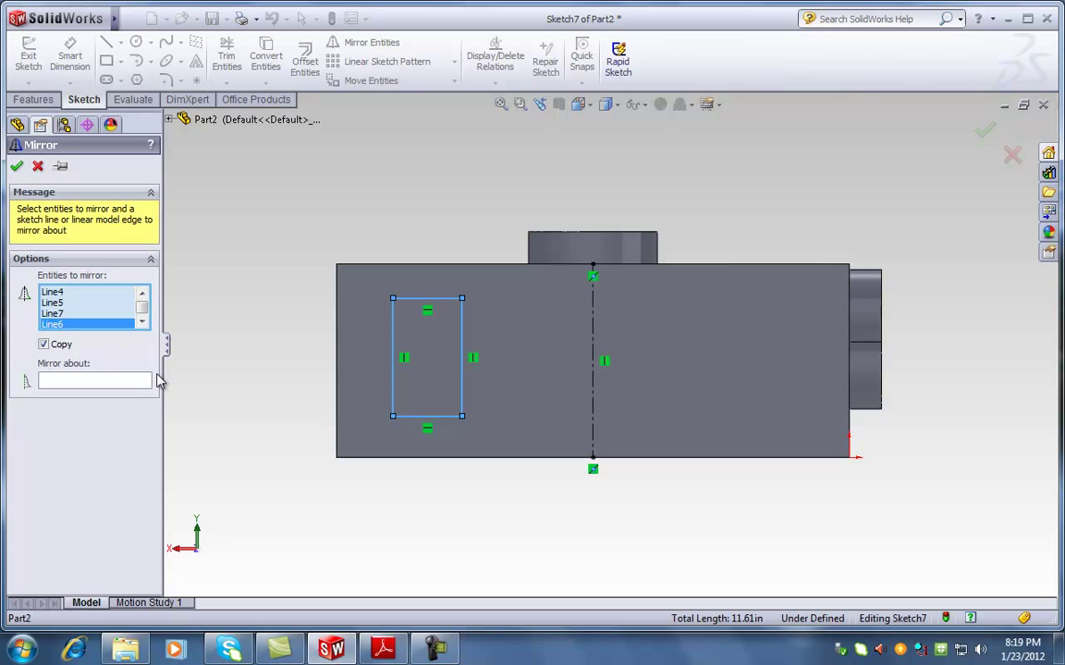
{"action": "left_click", "coordinate": [85, 386]}
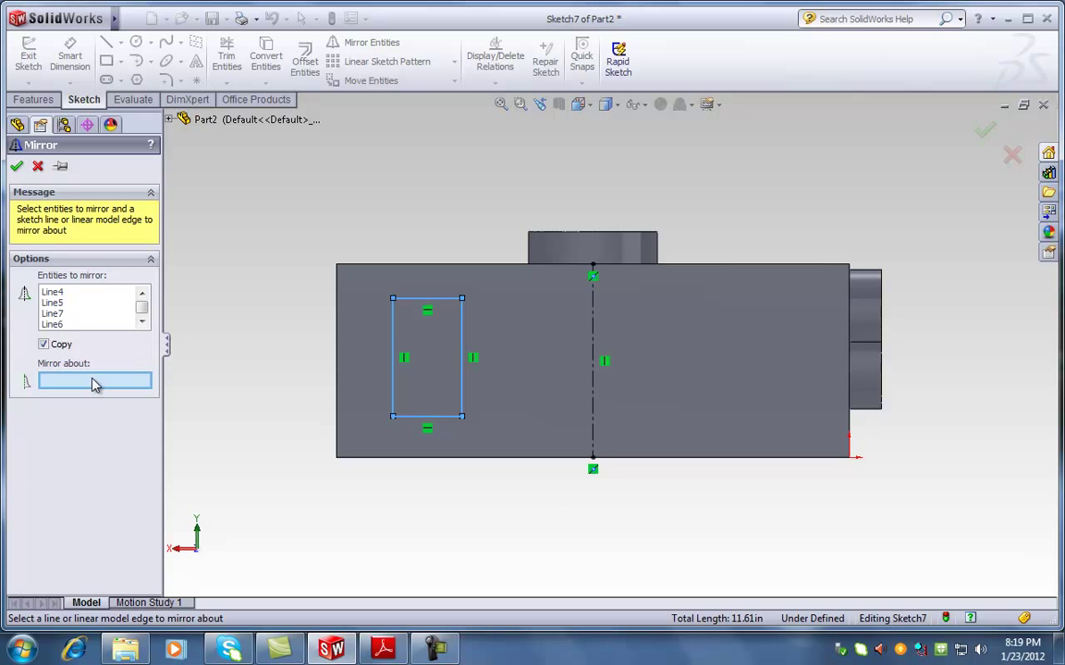
{"action": "left_click", "coordinate": [594, 330]}
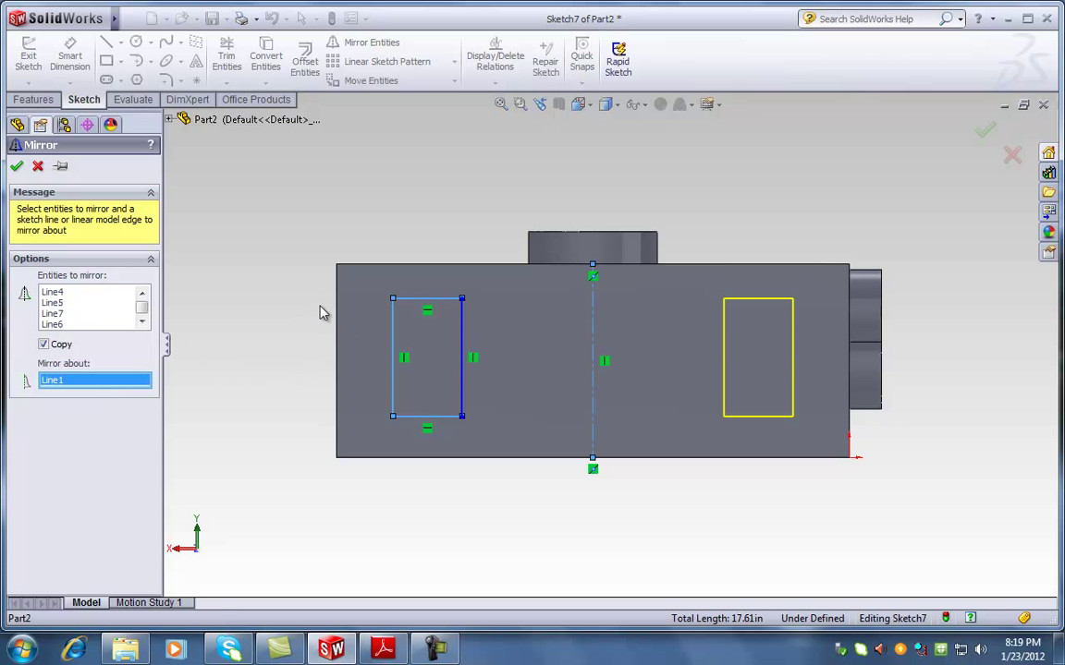
{"action": "left_click", "coordinate": [16, 167]}
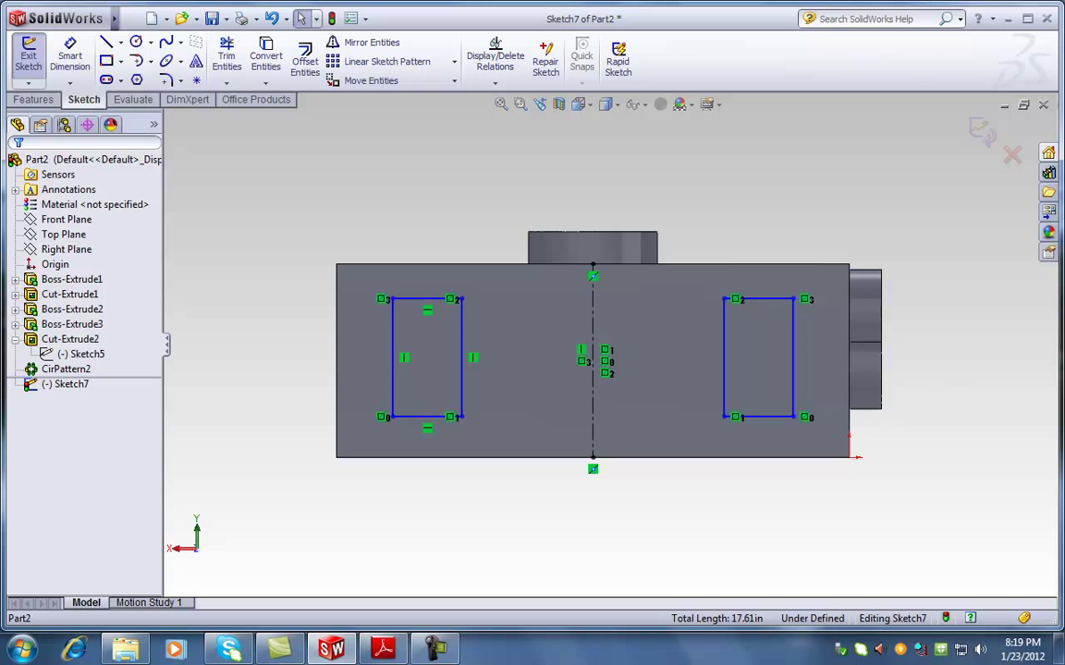
{"action": "left_click", "coordinate": [384, 649]}
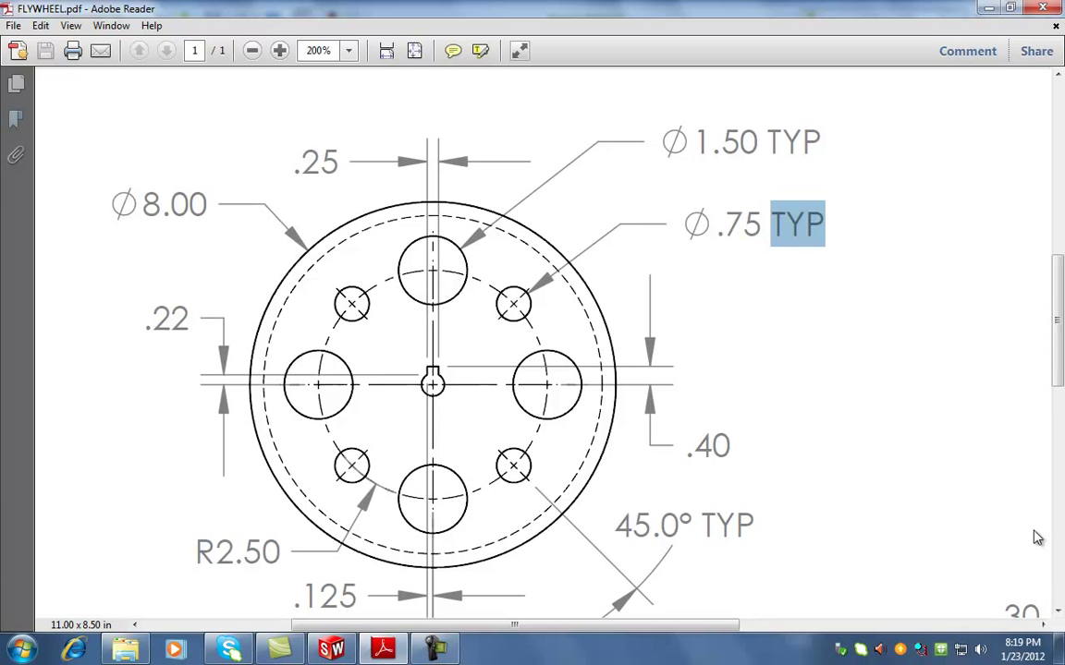
Zoom out to view the whole FLYWHEEL.pdf sheet, then minimize Adobe Reader
{"action": "scroll", "coordinate": [939, 340], "scroll_direction": "down", "scroll_amount": 3, "text": "ctrl"}
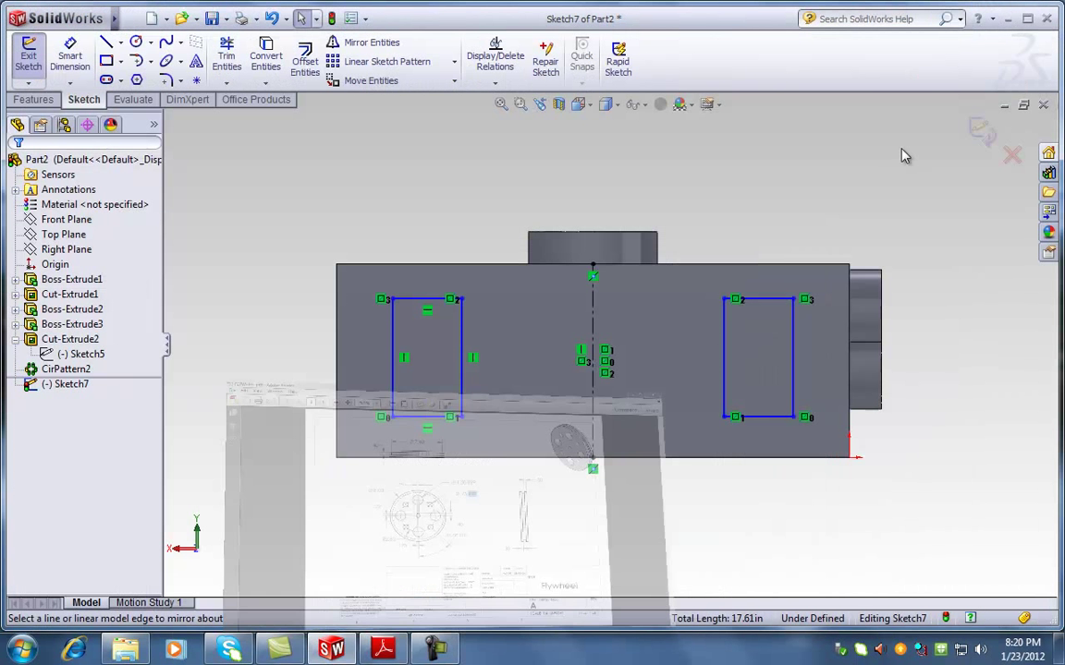
{"action": "left_click", "coordinate": [988, 7]}
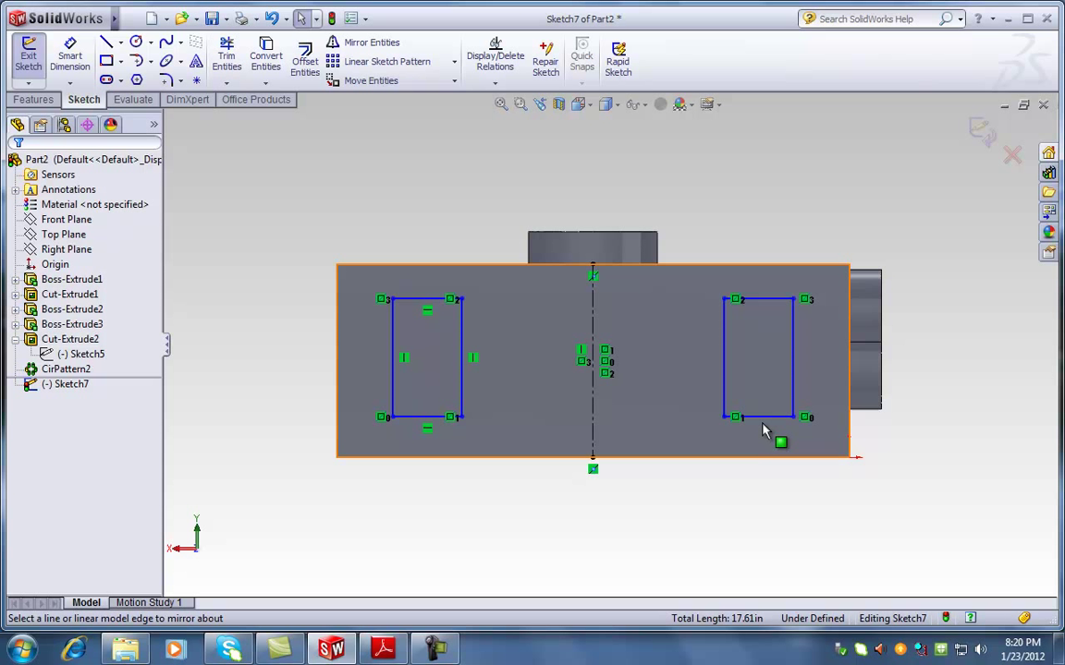
Exit Sketch7 and delete the CirPattern2 feature, confirming with Yes
{"action": "left_click", "coordinate": [982, 131]}
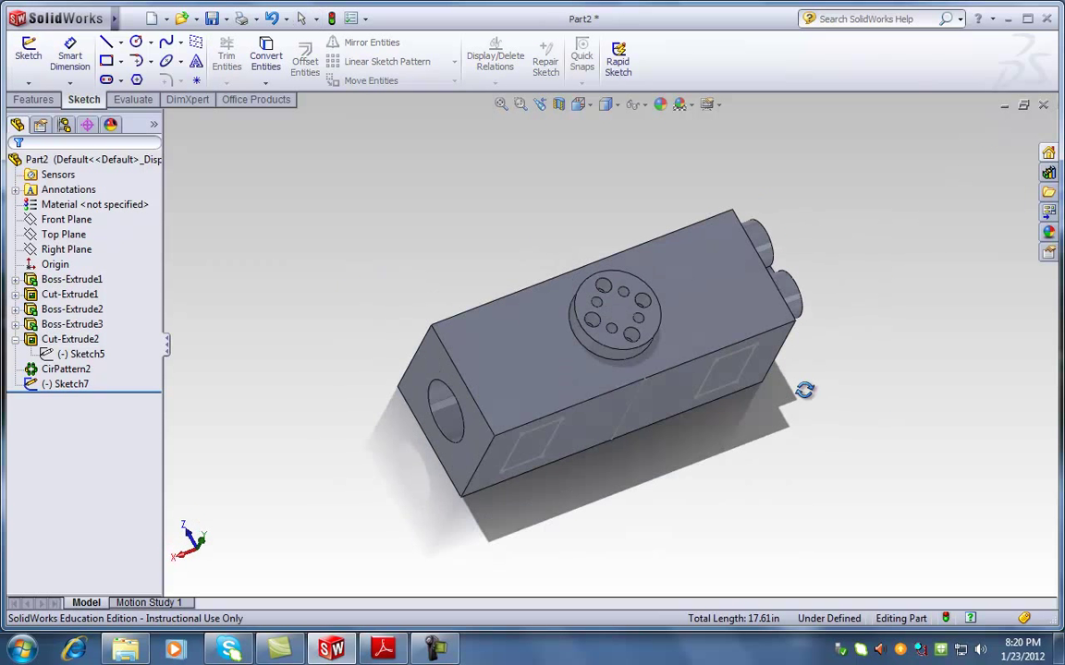
{"action": "right_click", "coordinate": [81, 369]}
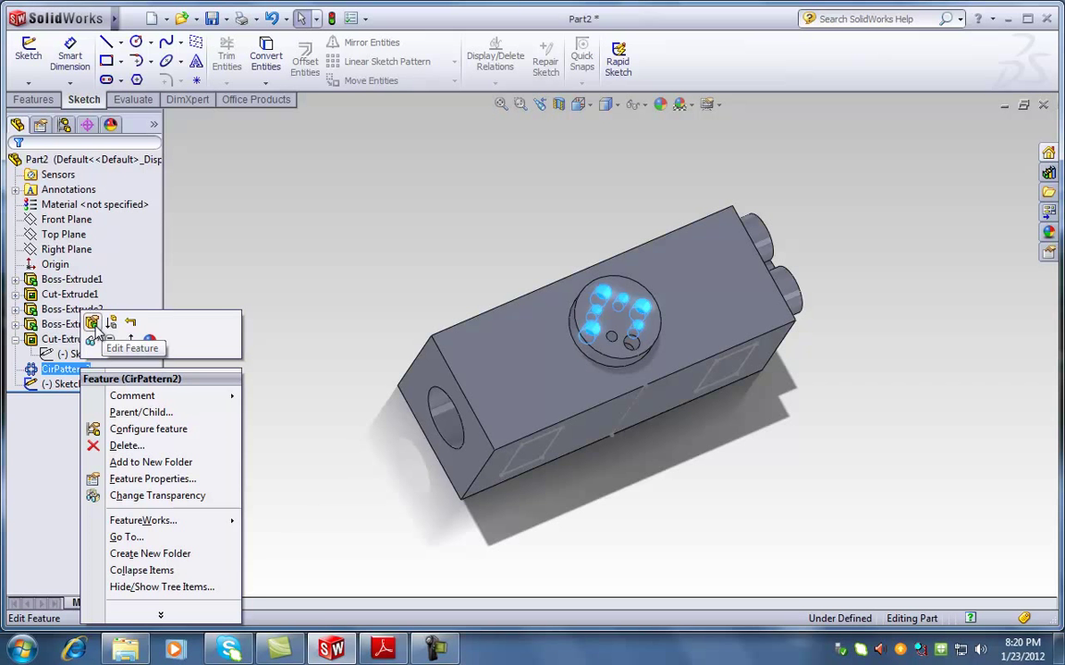
{"action": "left_click", "coordinate": [66, 370]}
{"action": "key", "text": "Delete"}
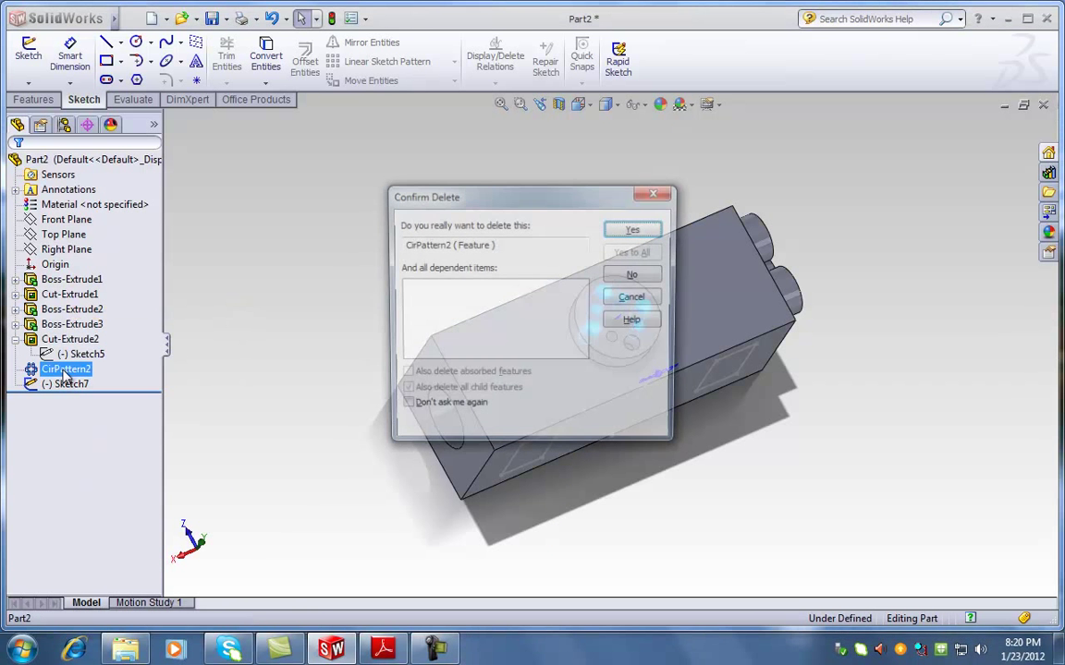
{"action": "key", "text": "Return"}
View the round boss's top face Normal To and zoom in on it
{"action": "key", "text": "space"}
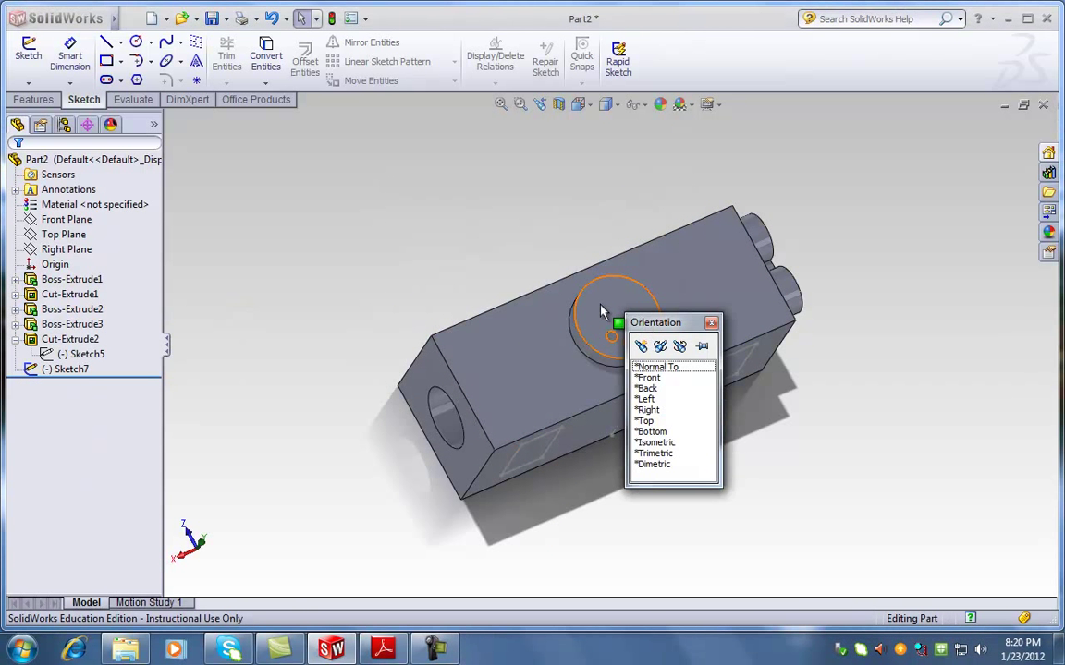
{"action": "left_click", "coordinate": [600, 312]}
{"action": "left_click", "coordinate": [651, 367]}
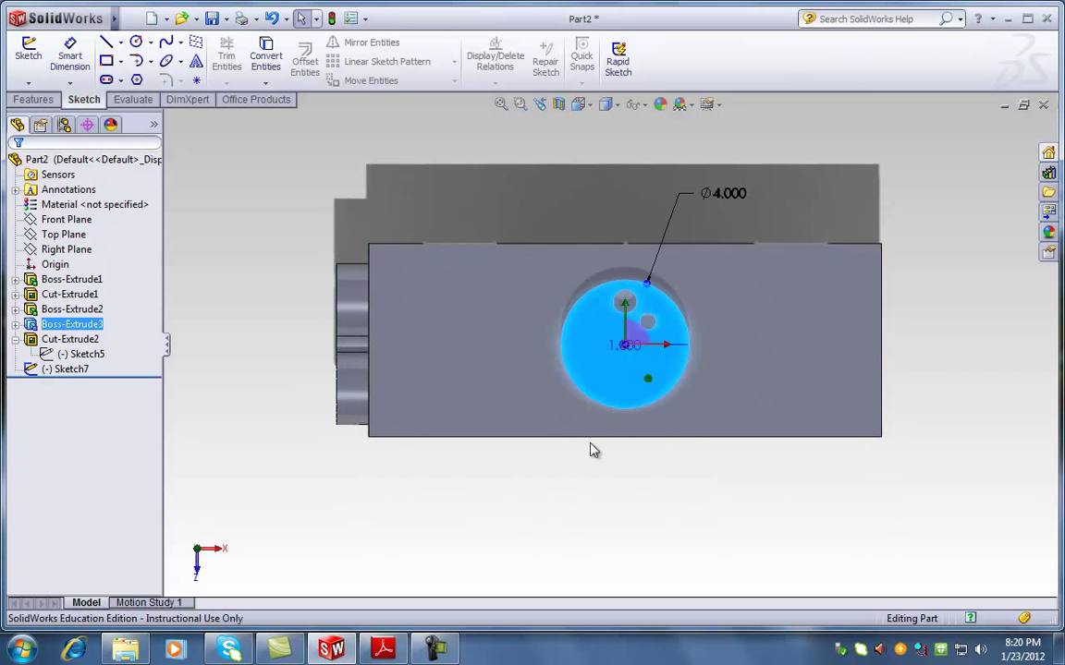
{"action": "left_click", "coordinate": [593, 450]}
{"action": "scroll", "coordinate": [595, 325], "scroll_direction": "up", "scroll_amount": 3}
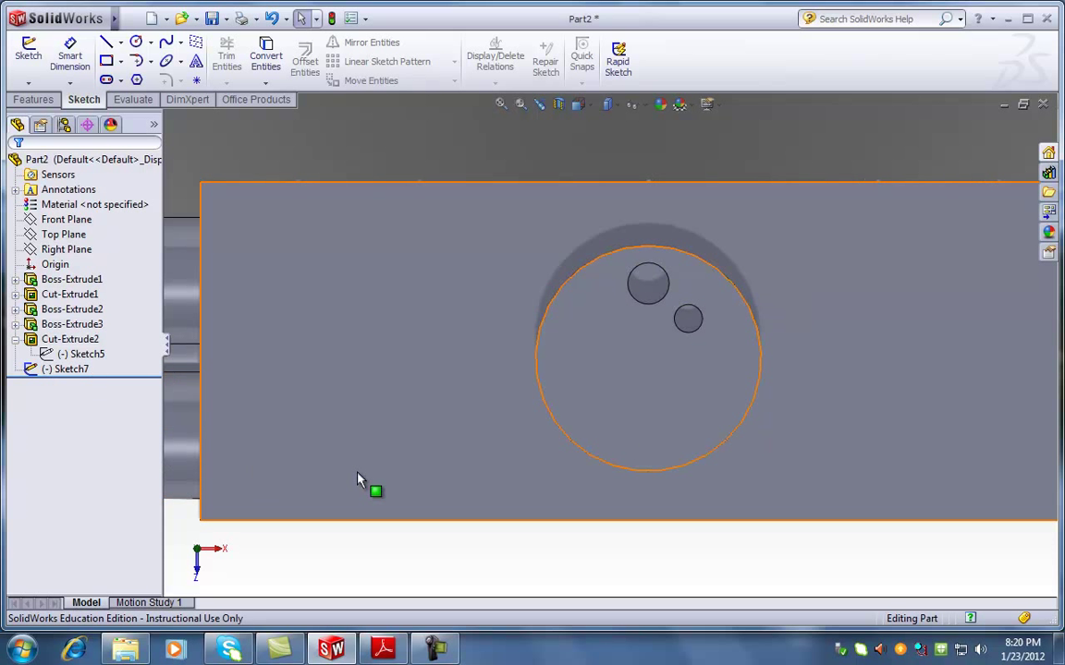
Show Cut-Extrude2's hole dimensions and open the Linear Pattern dropdown on the Features tab
{"action": "left_click", "coordinate": [723, 453]}
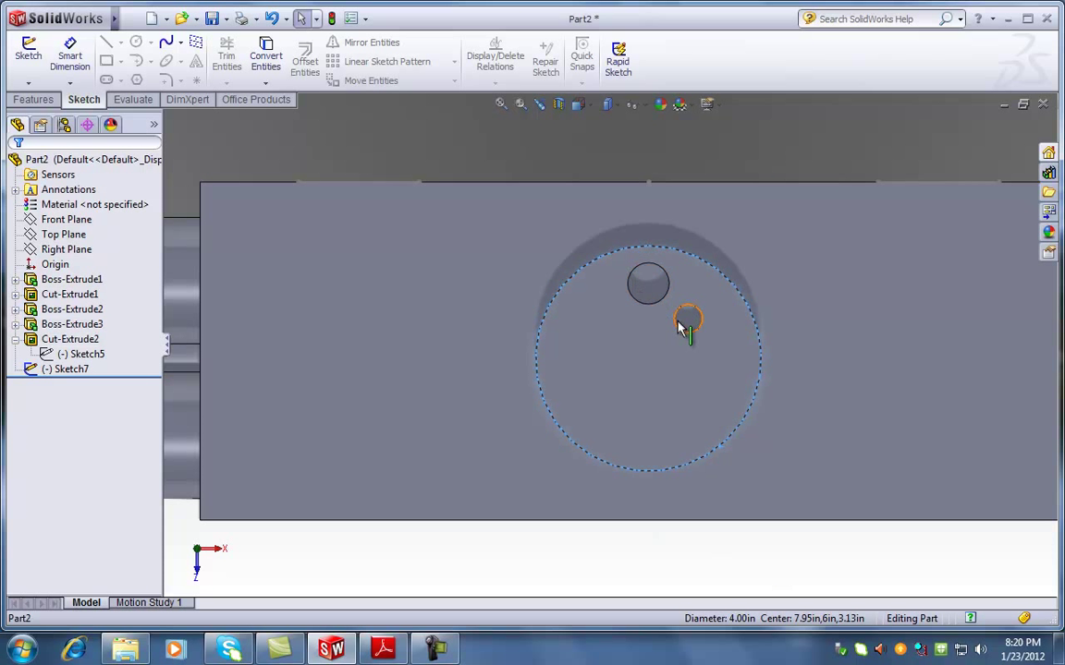
{"action": "left_click", "coordinate": [93, 341]}
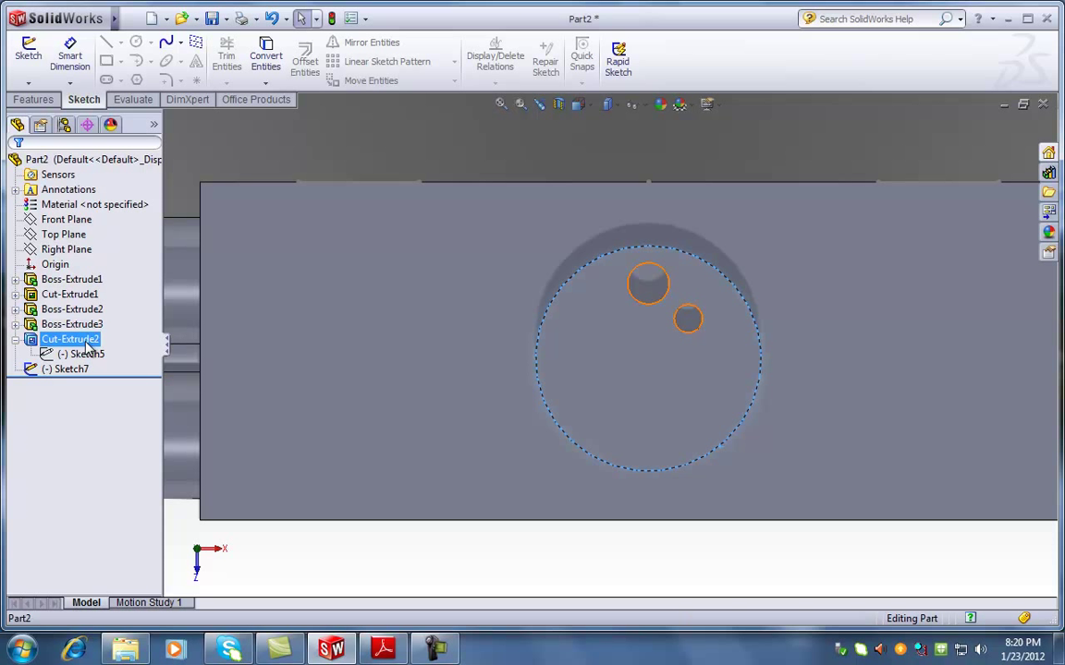
{"action": "double_click", "coordinate": [88, 343]}
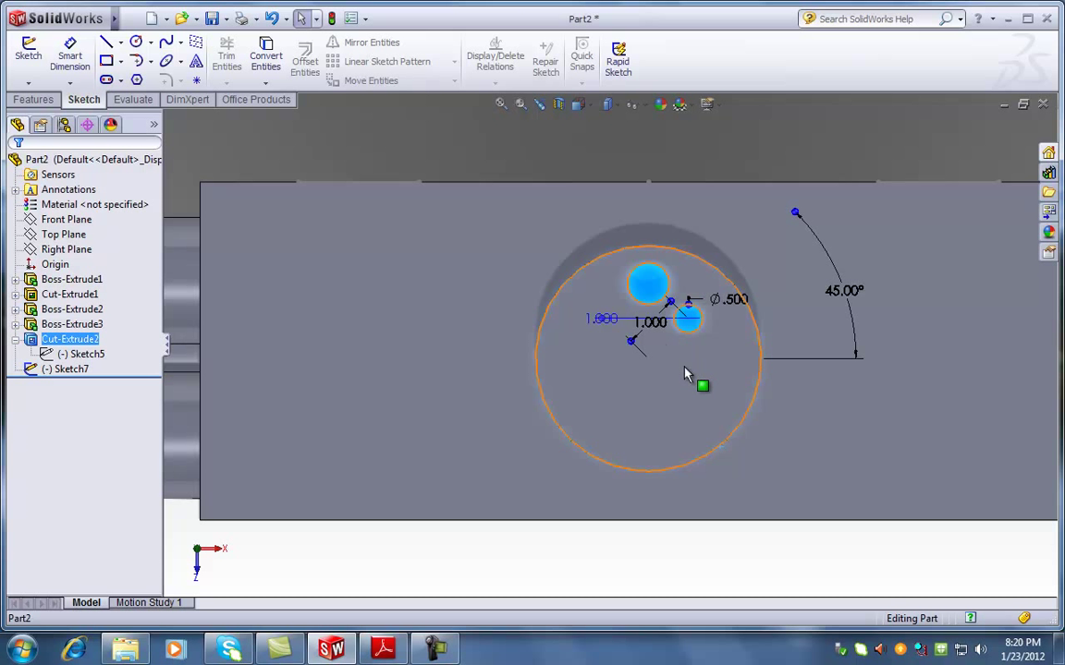
{"action": "left_click", "coordinate": [33, 100]}
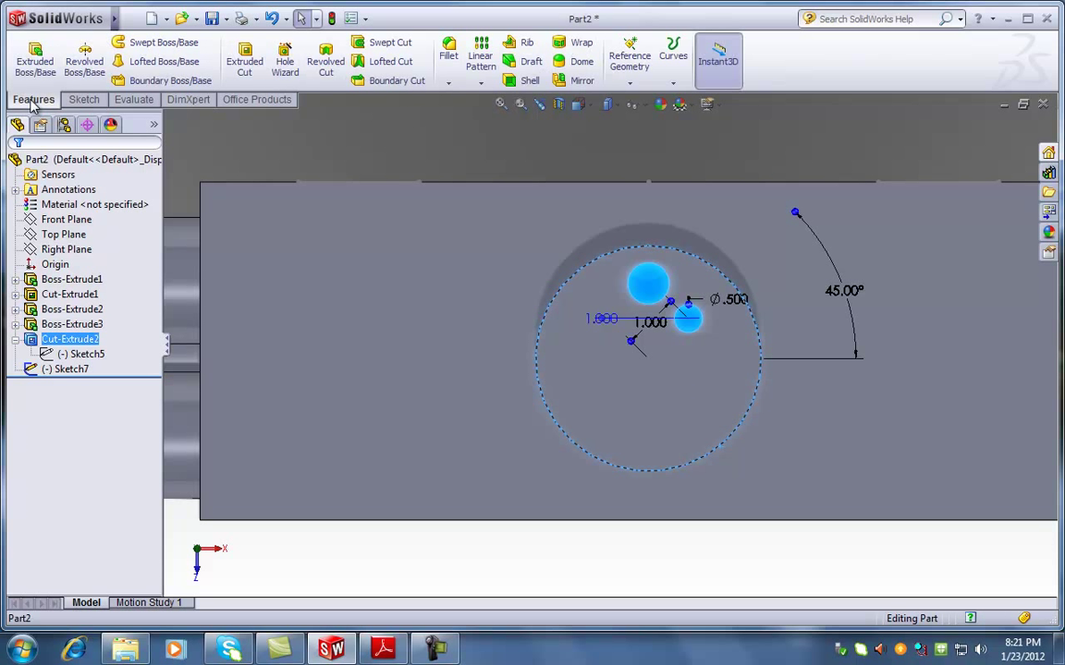
{"action": "left_click", "coordinate": [480, 84]}
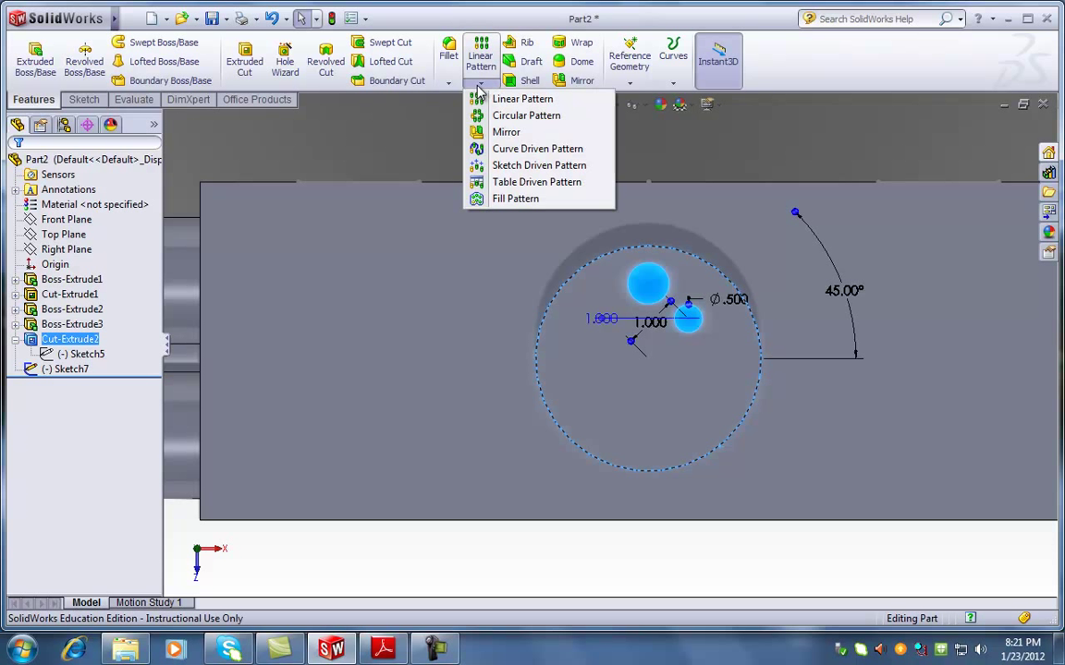
Start a circular pattern of the cut hole, then cancel it without creating the pattern
{"action": "left_click", "coordinate": [515, 118]}
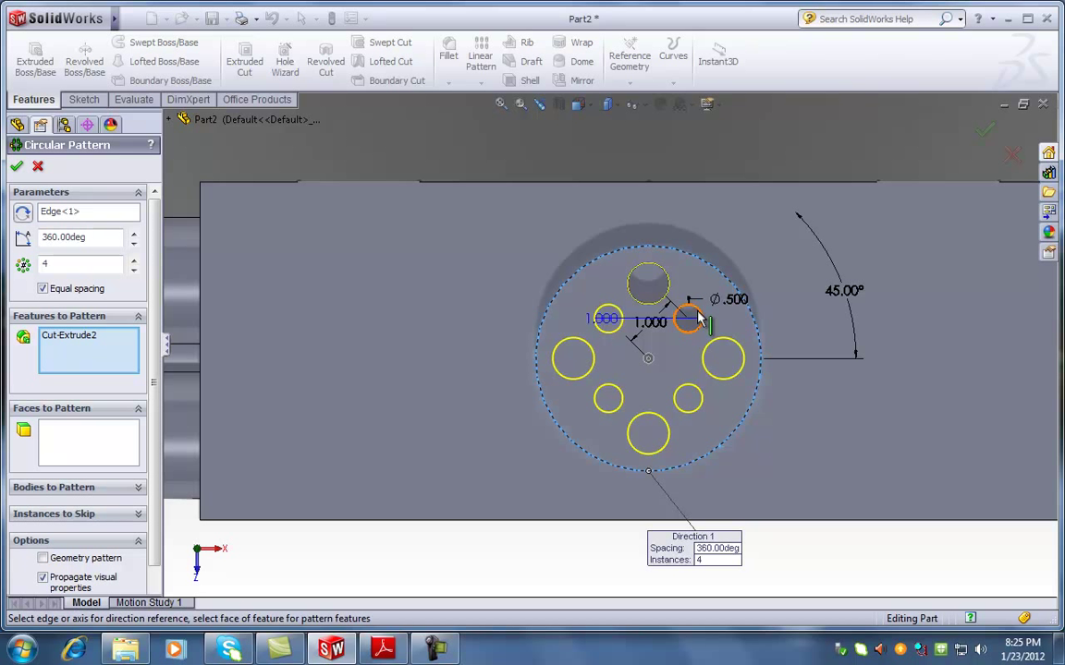
{"action": "left_click", "coordinate": [38, 166]}
Deselect the hole circle and switch the part to the isometric view
{"action": "left_click", "coordinate": [700, 592]}
{"action": "scroll", "coordinate": [730, 564], "scroll_direction": "up", "scroll_amount": 4}
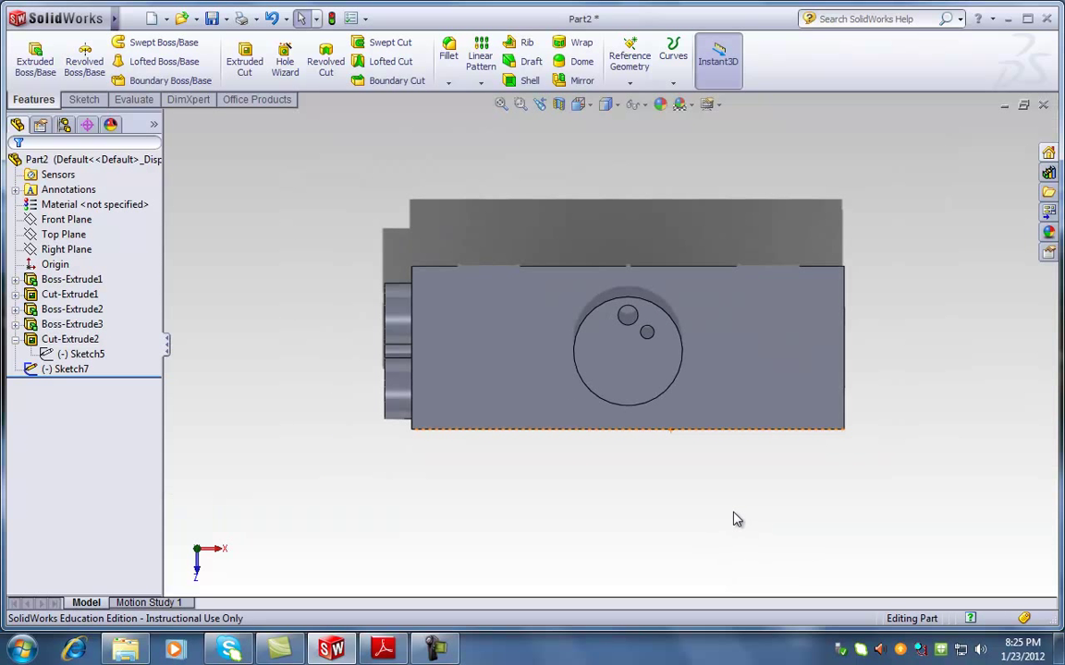
{"action": "middle_click_drag", "start_coordinate": [724, 508], "coordinate": [730, 436]}
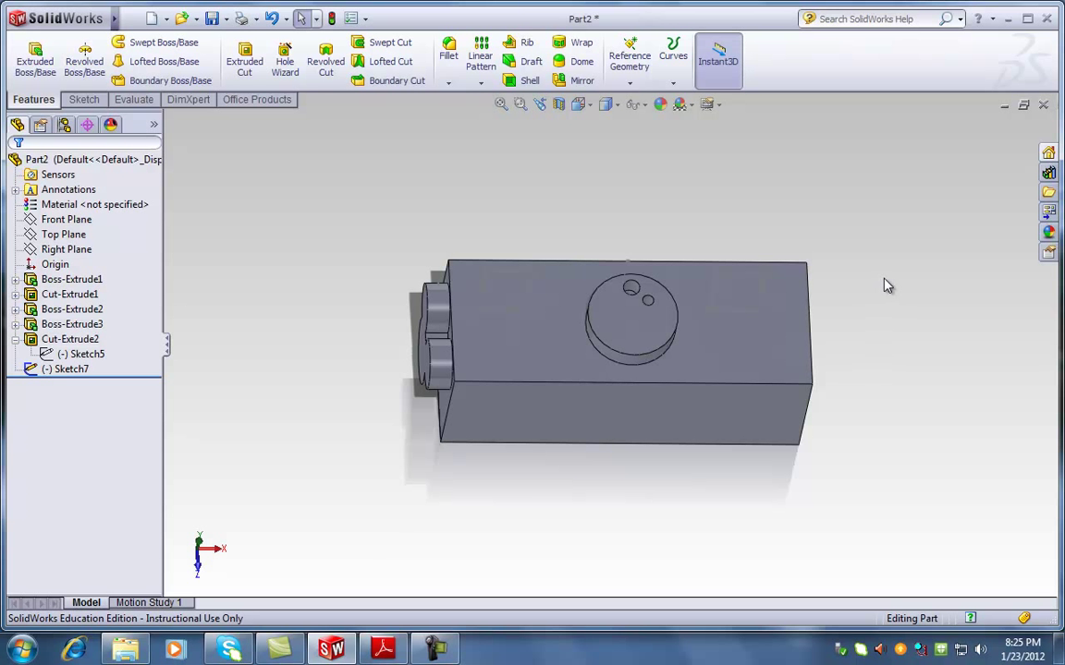
{"action": "key", "text": "space"}
{"action": "left_click", "coordinate": [910, 333]}
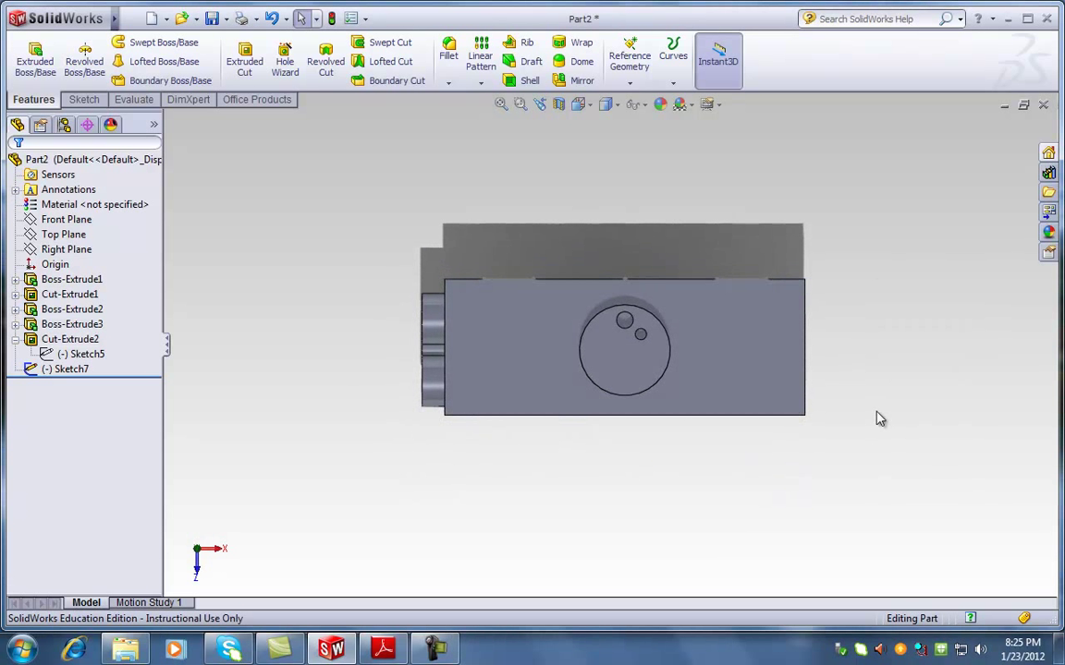
{"action": "key", "text": "space"}
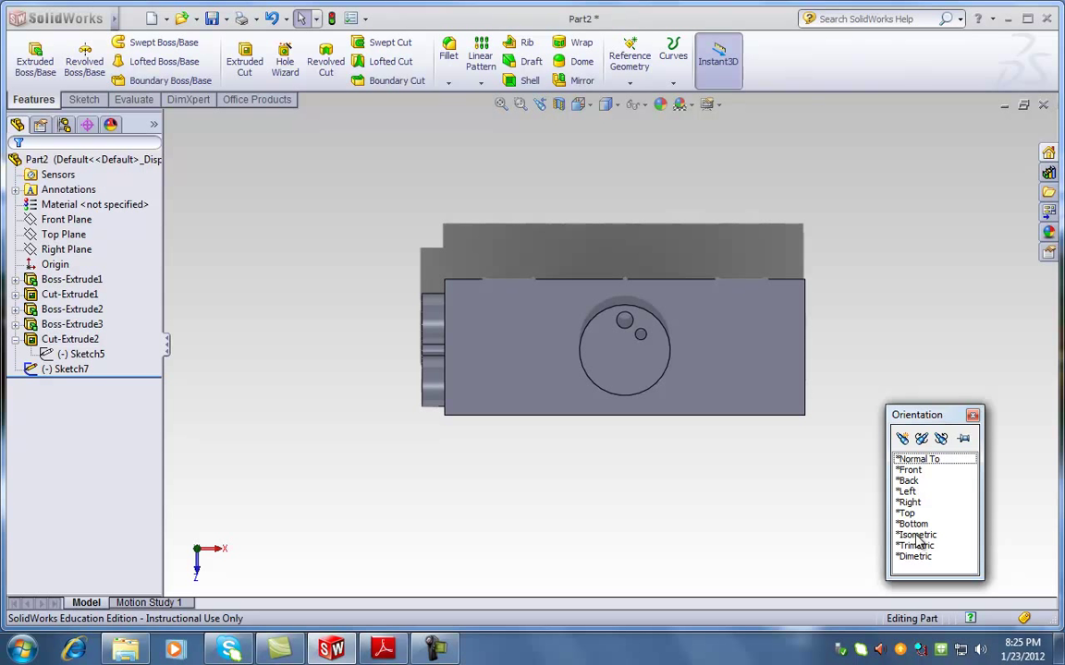
{"action": "left_click", "coordinate": [917, 537]}
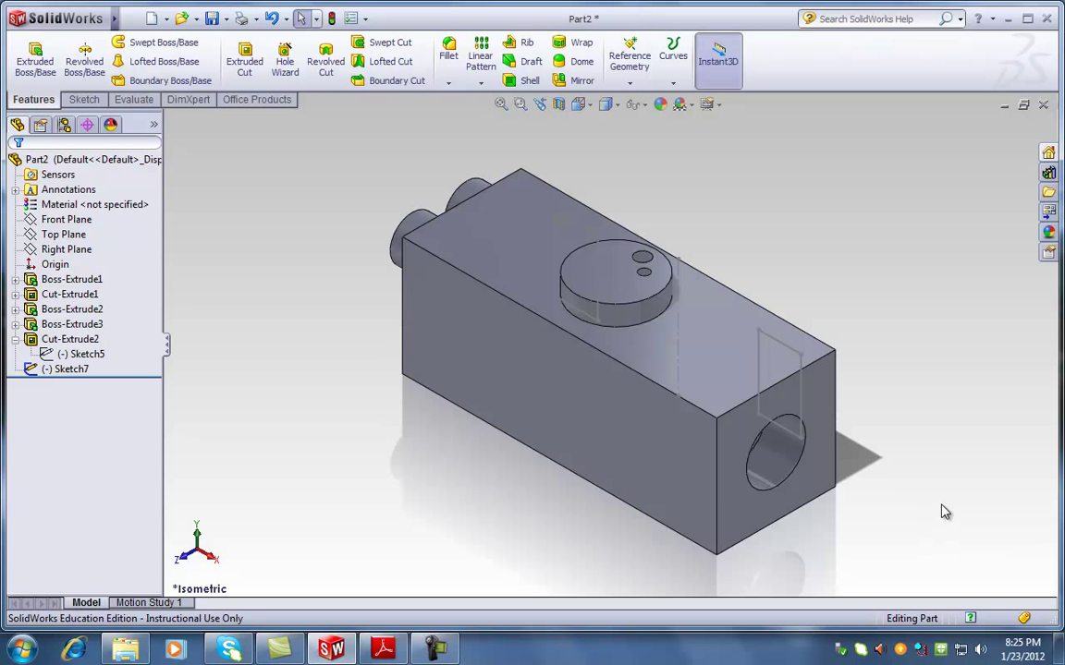
Delete the leftover Sketch7 from Part2
{"action": "left_click", "coordinate": [74, 368]}
{"action": "key", "text": "Delete"}
{"action": "key", "text": "Return"}
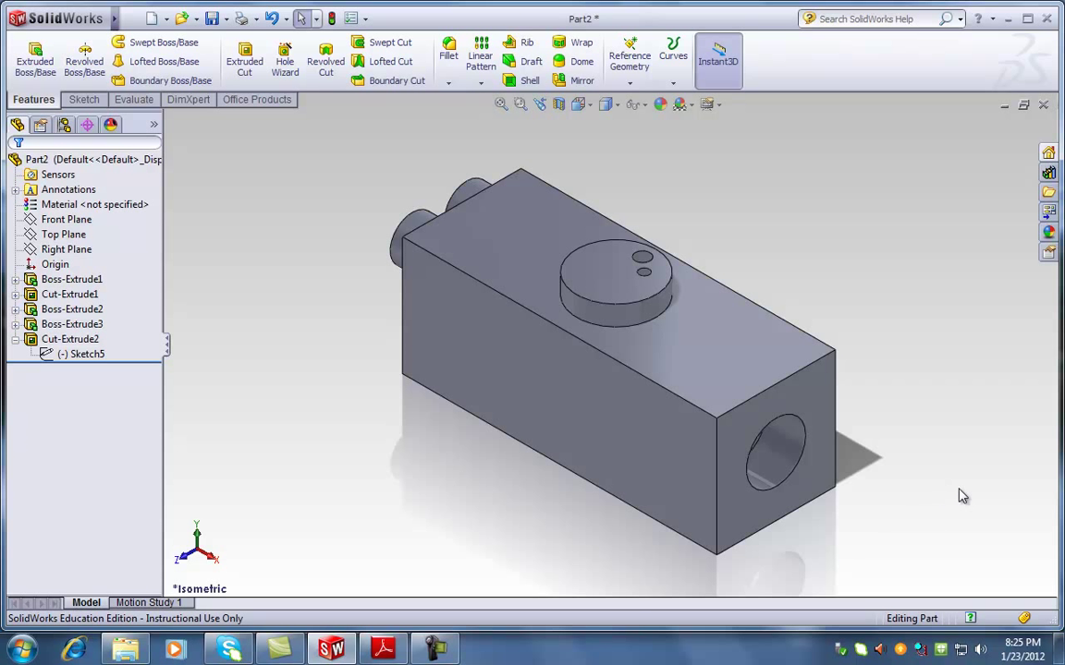
Copy the isometric block view with View > Screen Capture > Image Capture, then minimise SolidWorks
{"action": "left_click", "coordinate": [131, 19]}
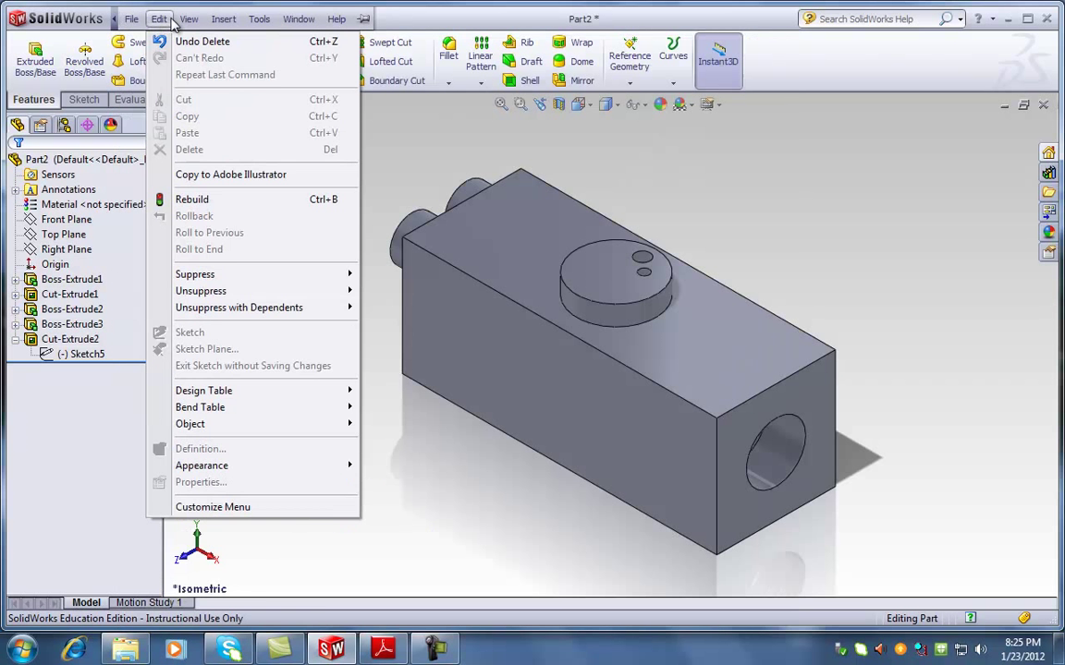
{"action": "mouse_move", "coordinate": [188, 21]}
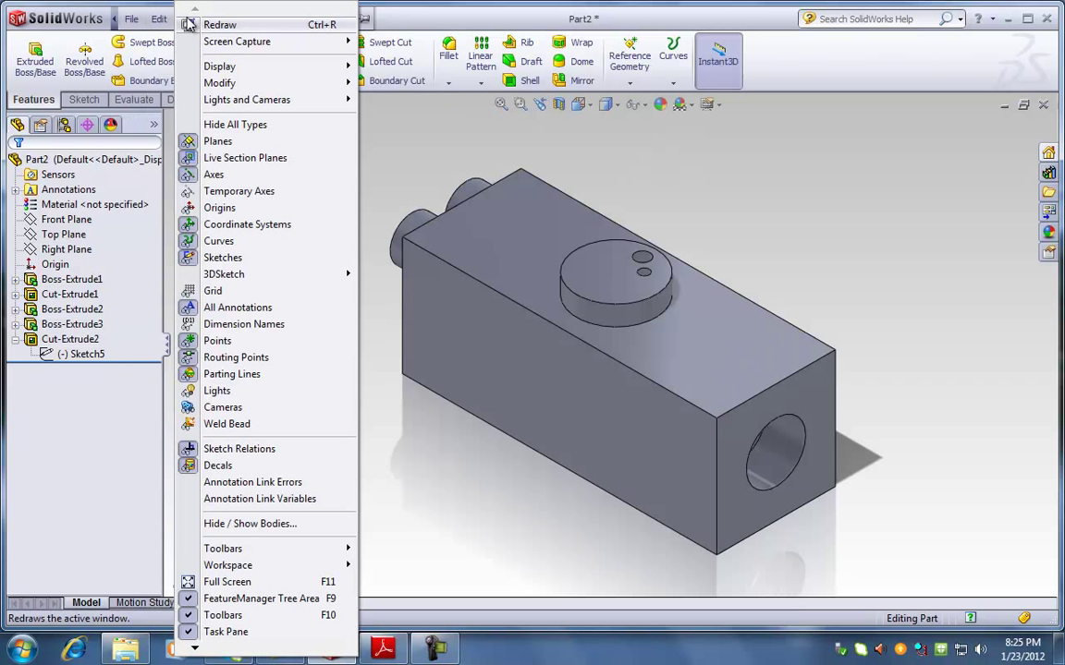
{"action": "mouse_move", "coordinate": [211, 46]}
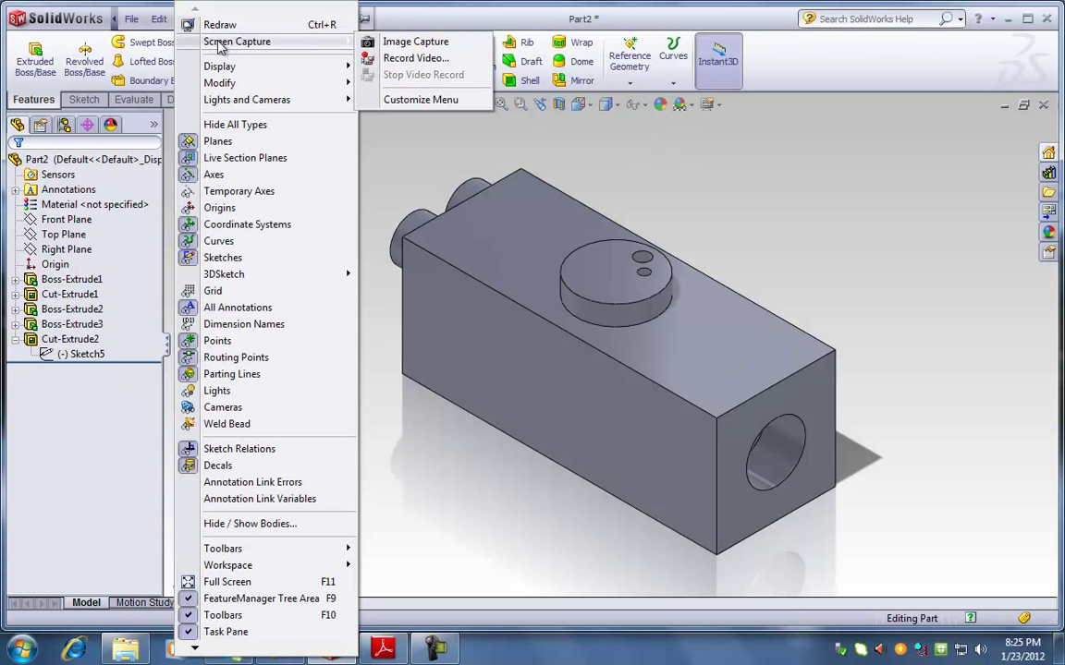
{"action": "left_click", "coordinate": [403, 46]}
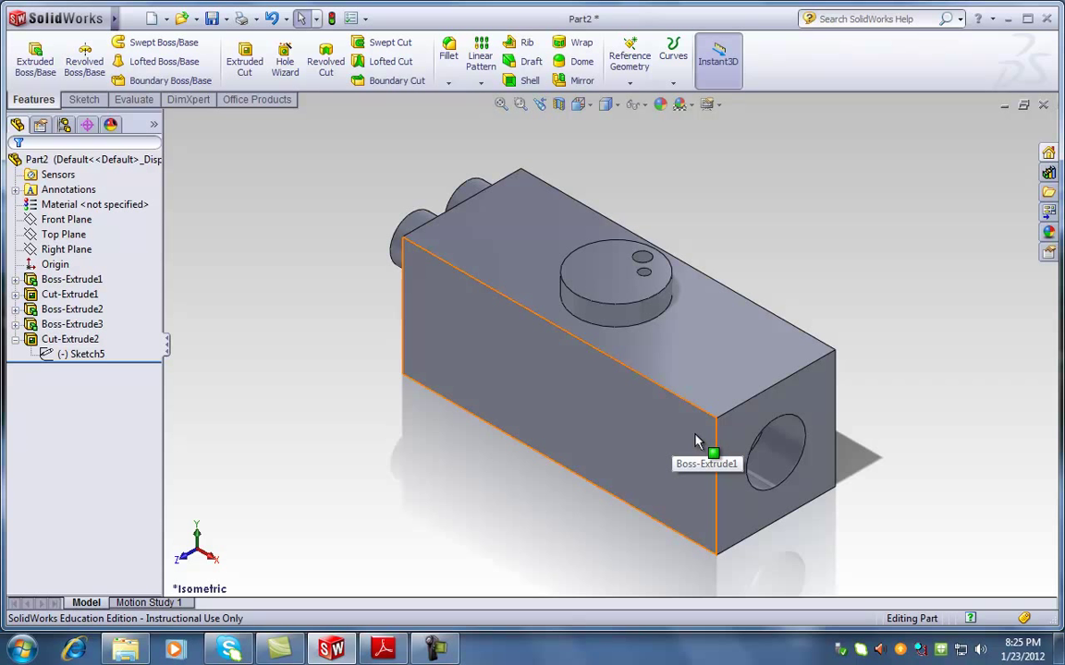
{"action": "left_click", "coordinate": [129, 19]}
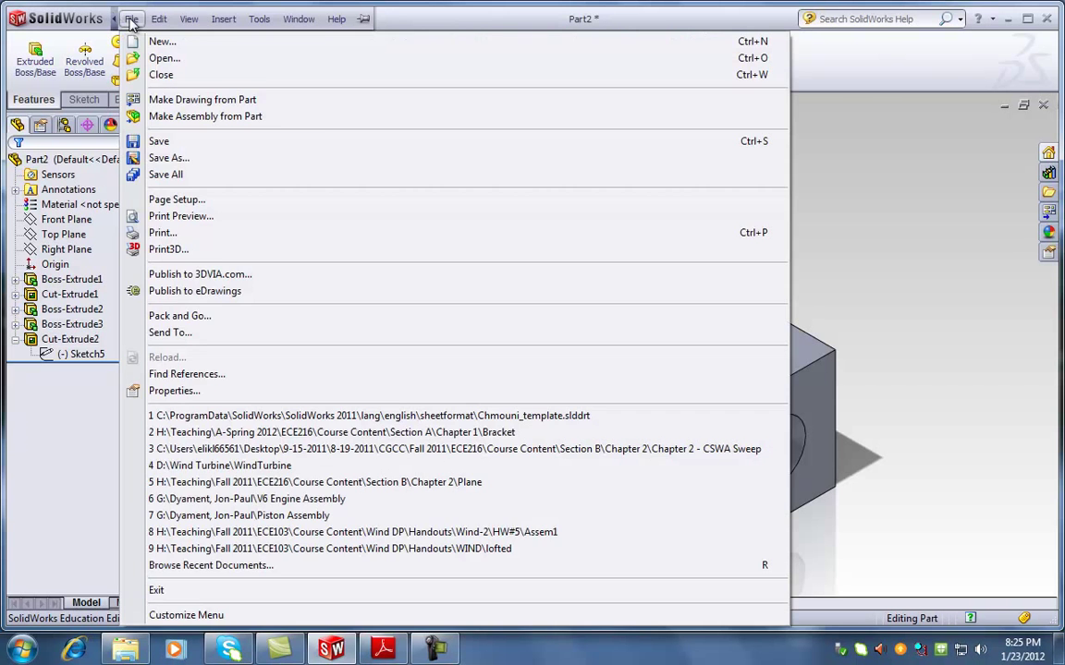
{"action": "left_click", "coordinate": [221, 19]}
{"action": "mouse_move", "coordinate": [189, 19]}
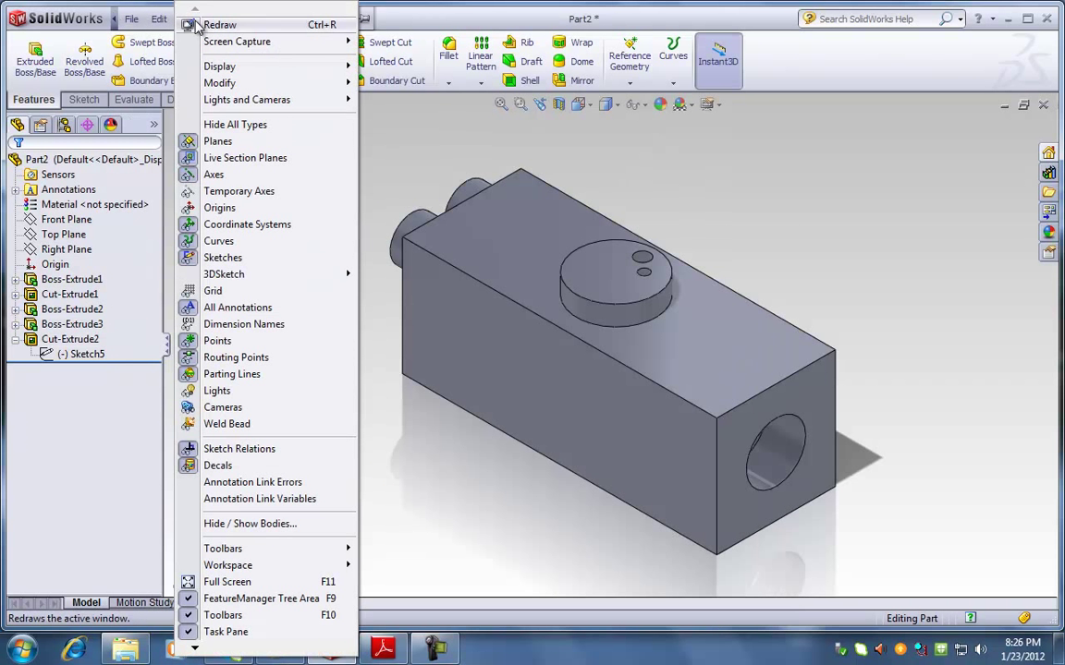
{"action": "mouse_move", "coordinate": [257, 46]}
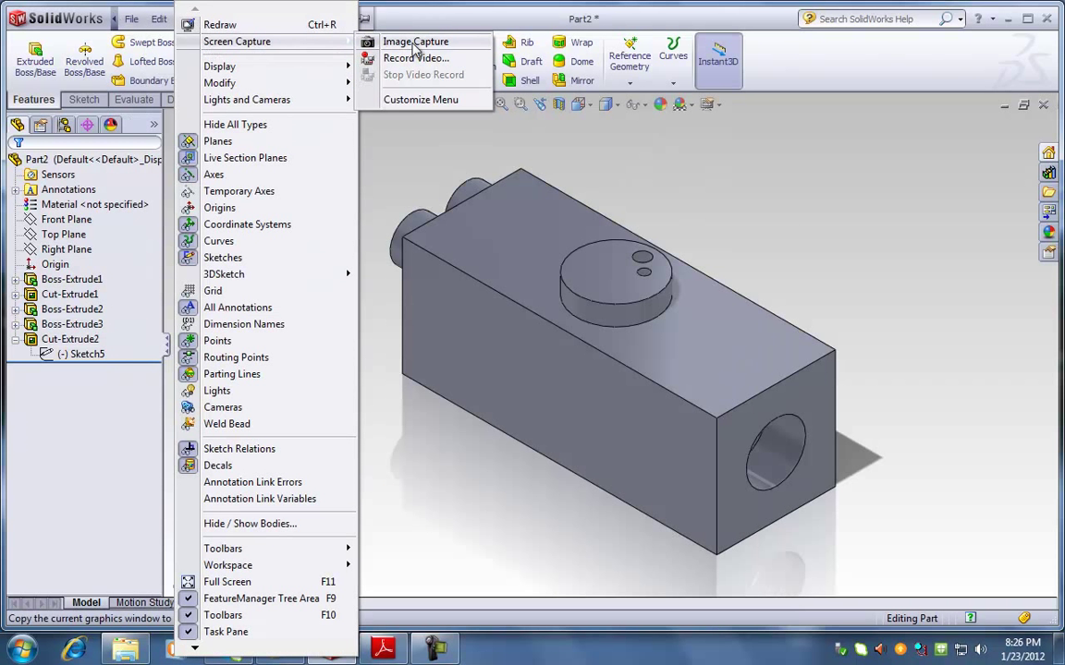
{"action": "left_click", "coordinate": [416, 42]}
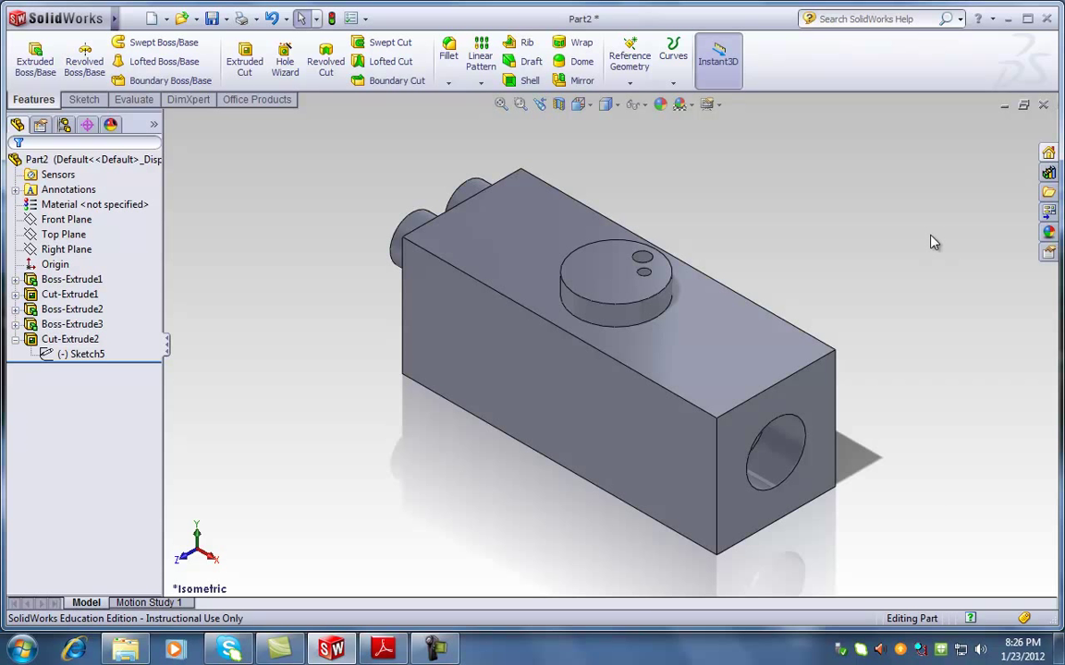
{"action": "left_click", "coordinate": [1005, 18]}
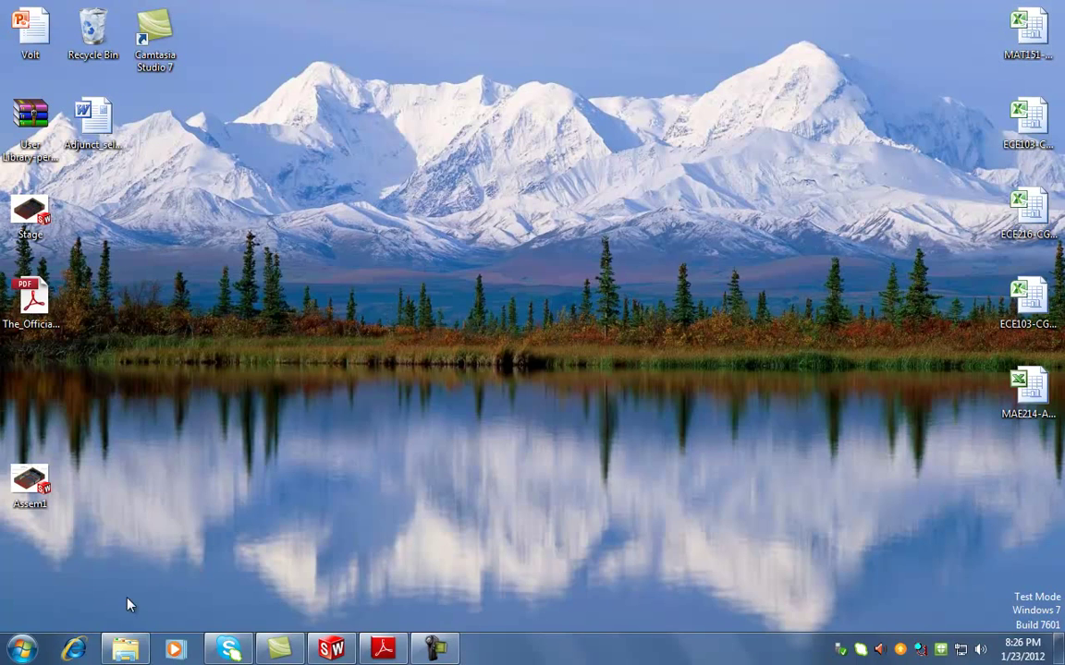
Launch Word and type a header with the student's name and 'ECE103-PM-SolidWorks HW #1'
{"action": "key", "text": "super"}
{"action": "left_click", "coordinate": [83, 286]}
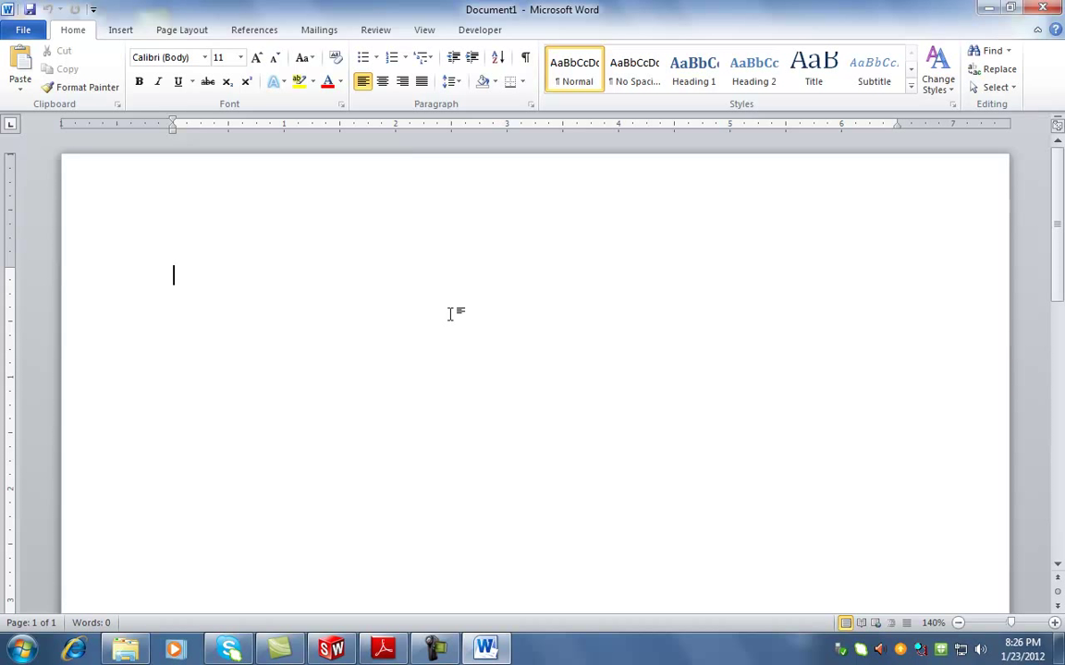
{"action": "double_click", "coordinate": [233, 202]}
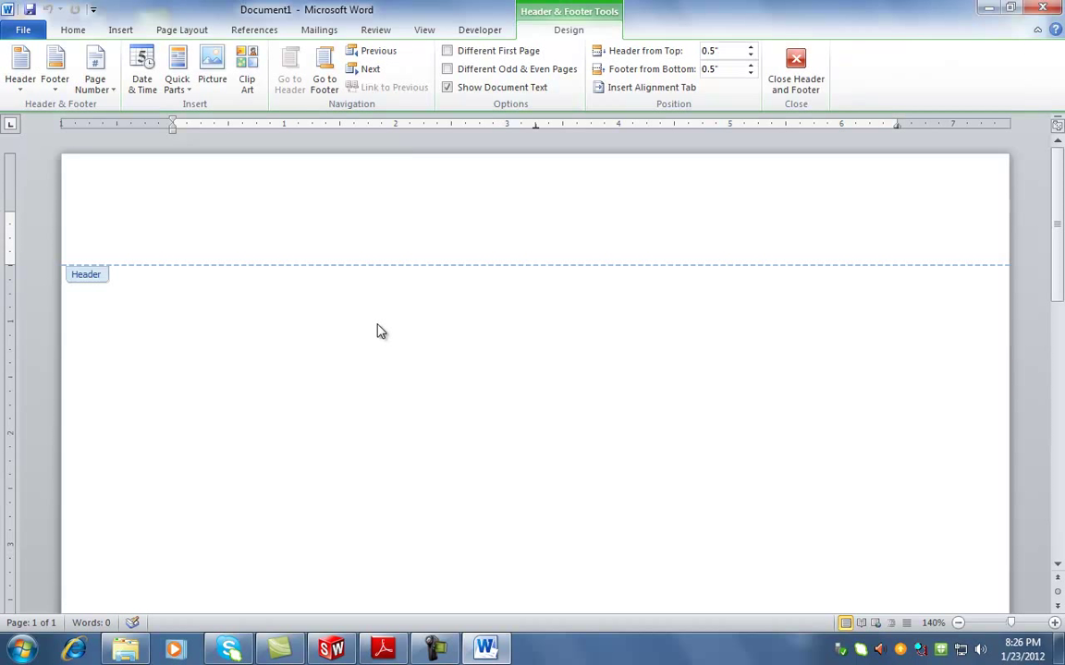
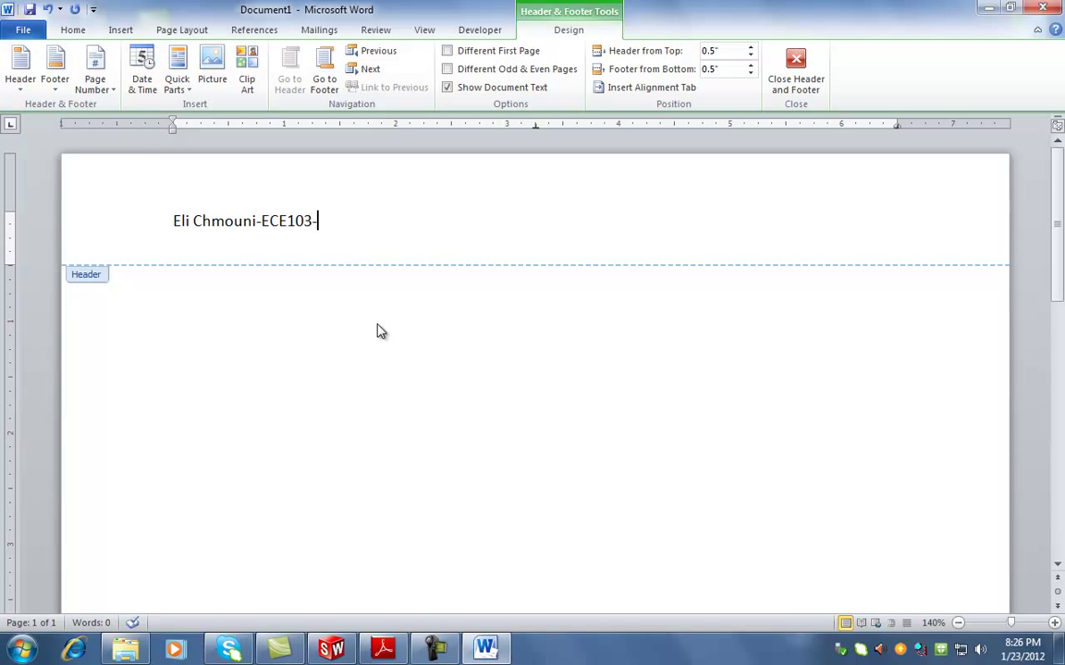
{"action": "type", "text": "-PM-SolidW"}
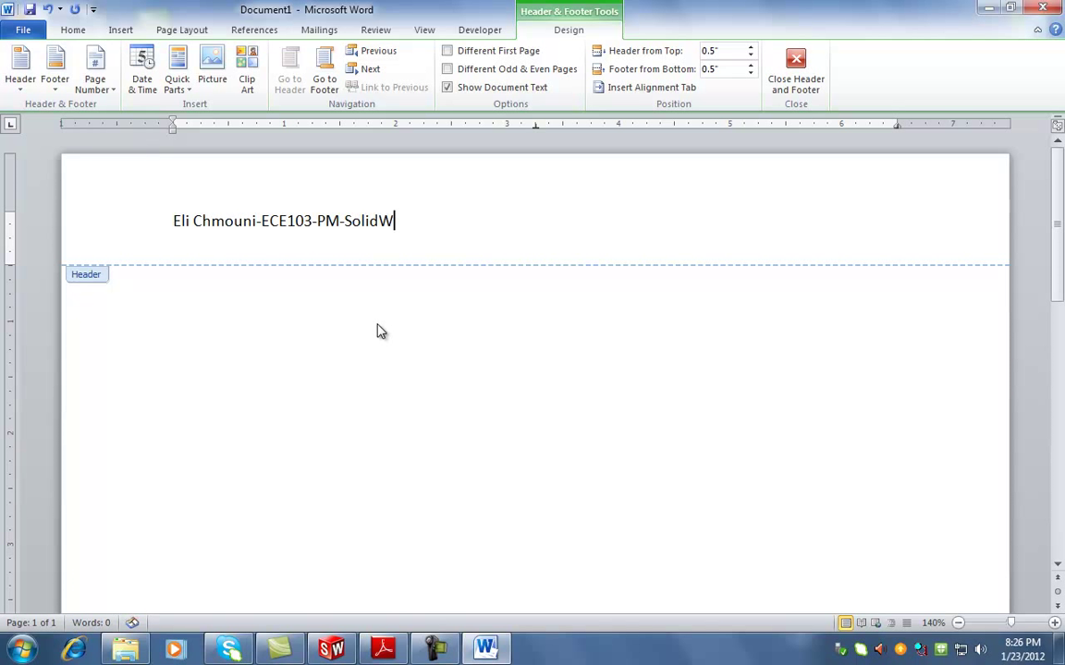
{"action": "type", "text": "orks HW #1"}
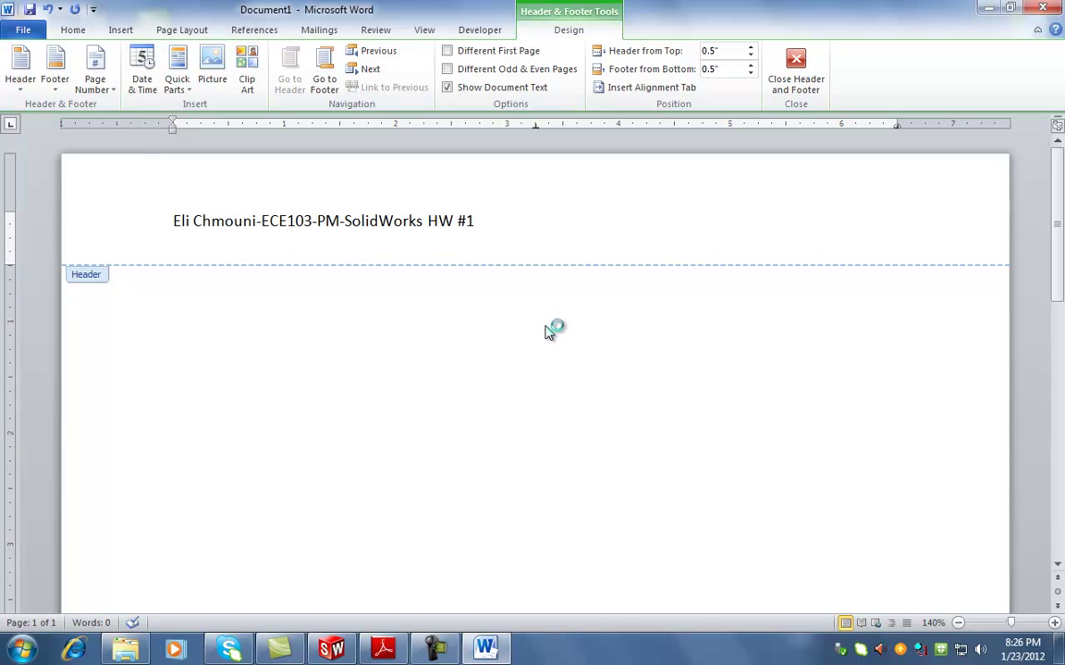
Paste the captured isometric block image into the document body
{"action": "double_click", "coordinate": [479, 348]}
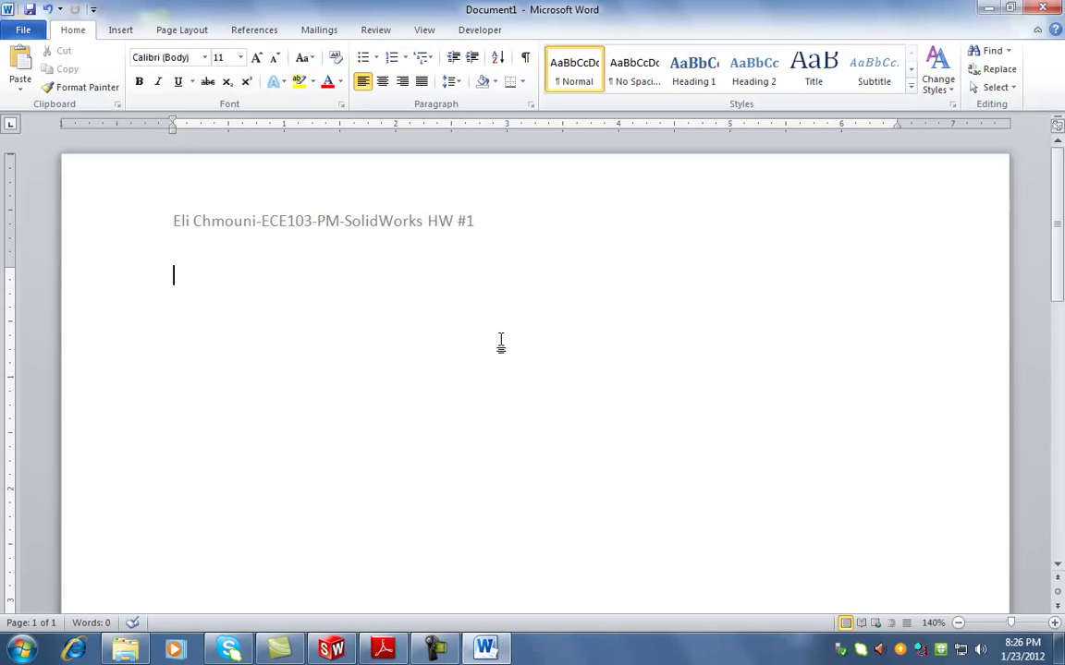
{"action": "key", "text": "ctrl+v"}
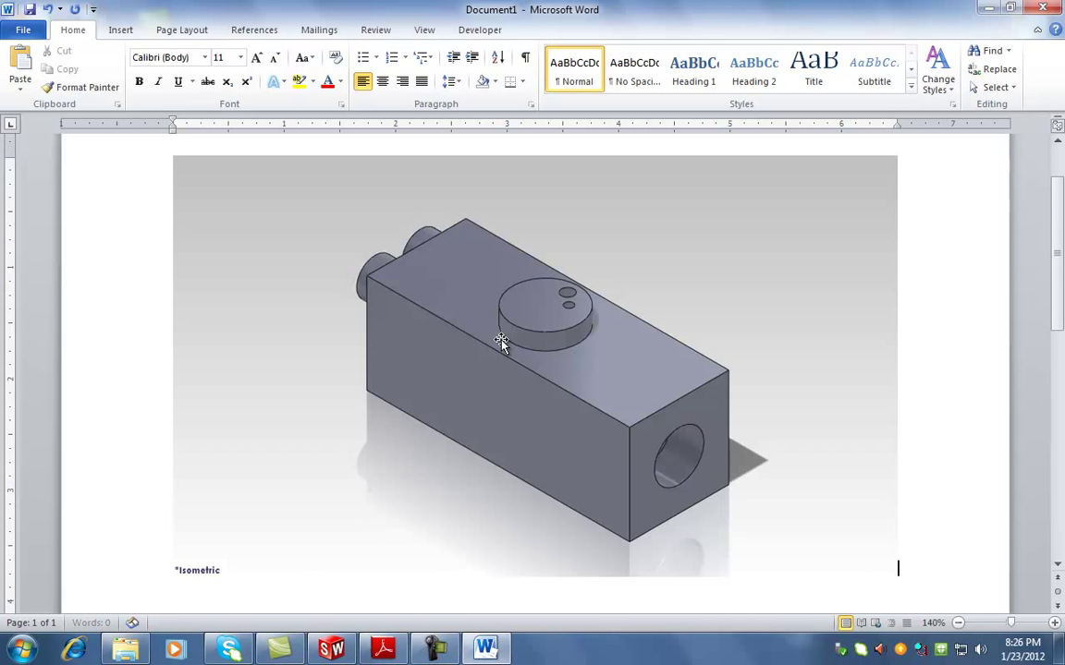
{"action": "scroll", "coordinate": [528, 351], "scroll_direction": "up", "scroll_amount": 2}
{"action": "scroll", "coordinate": [527, 352], "scroll_direction": "down", "scroll_amount": 1}
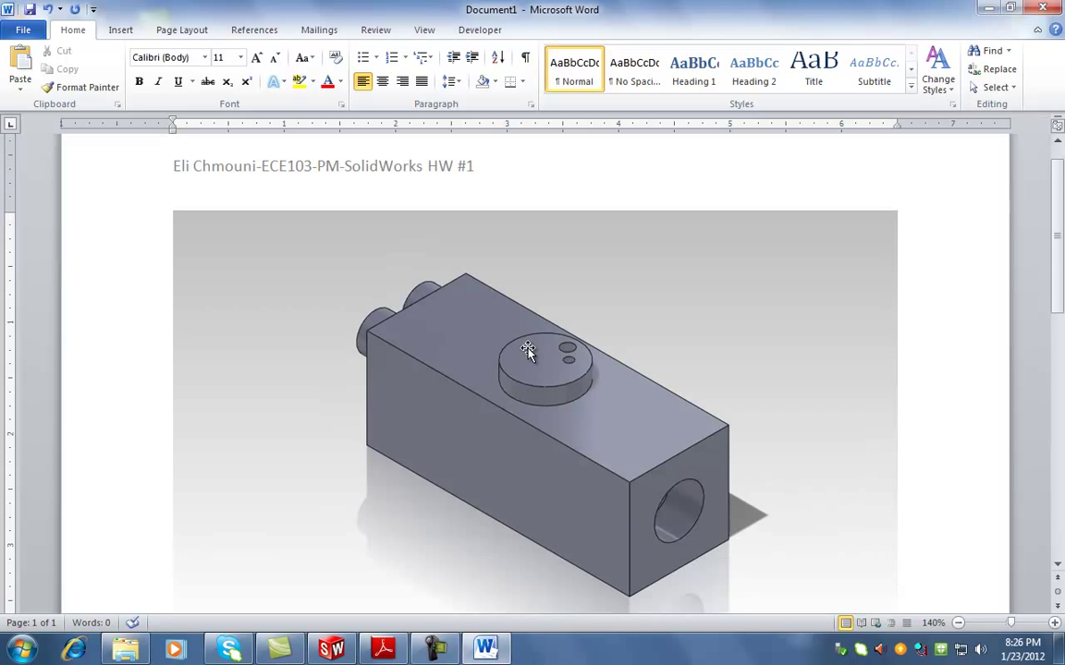
Undo a distorted stretch and shrink the block image proportionally to about half size
{"action": "scroll", "coordinate": [531, 351], "scroll_direction": "down", "scroll_amount": 2, "text": "ctrl"}
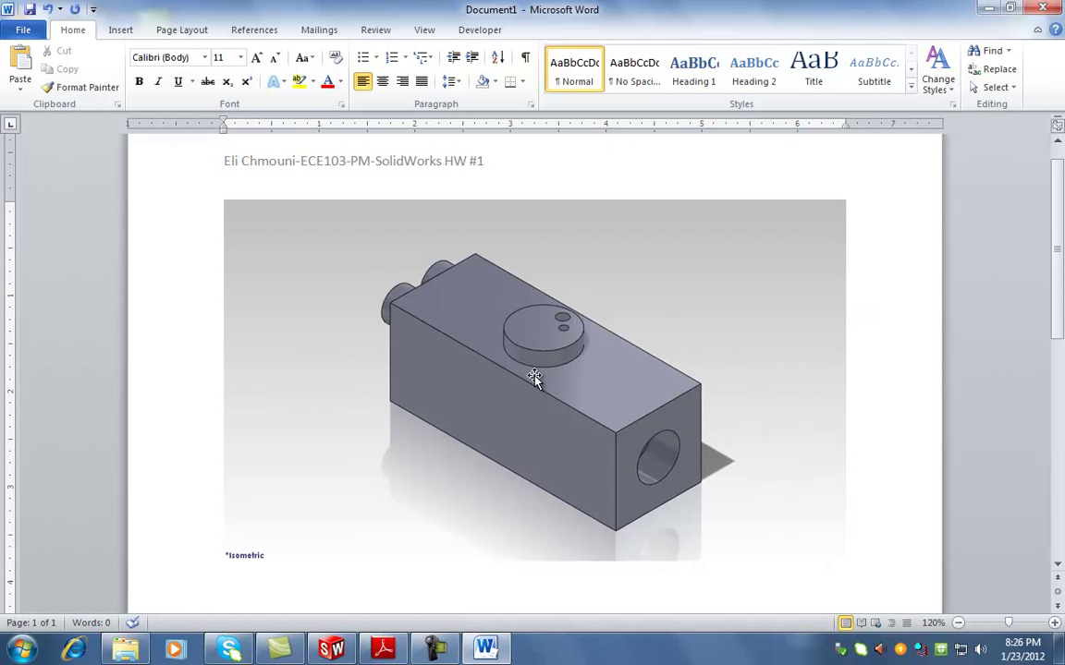
{"action": "left_click", "coordinate": [535, 377]}
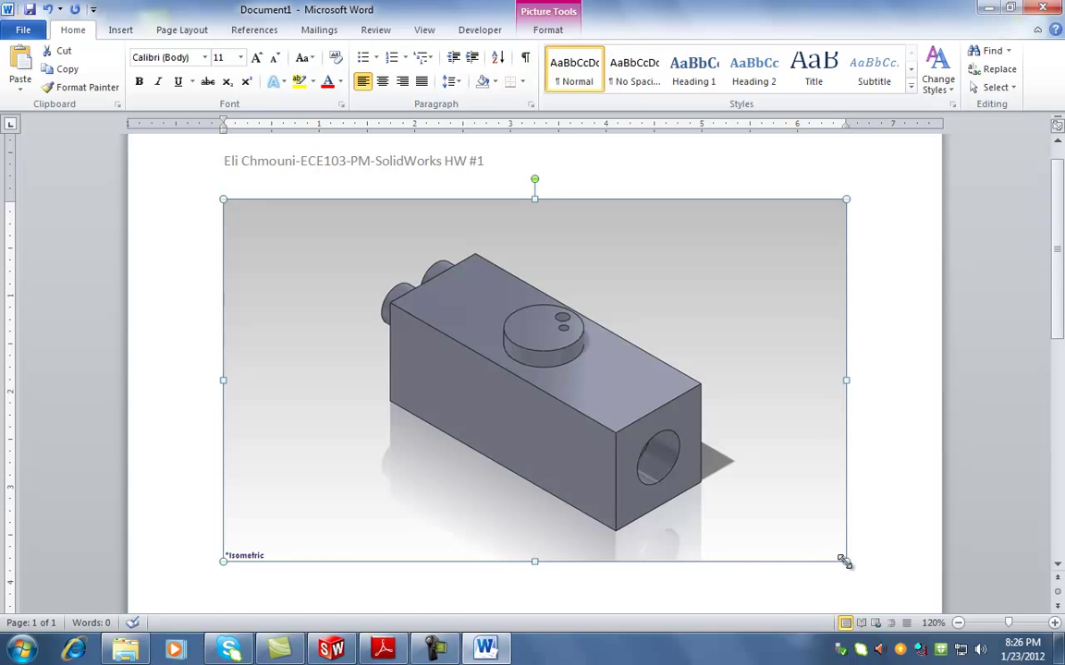
{"action": "mouse_move", "coordinate": [844, 561]}
{"action": "left_mouse_down"}
{"action": "mouse_move", "coordinate": [549, 371]}
{"action": "mouse_move", "coordinate": [790, 563]}
{"action": "mouse_move", "coordinate": [844, 561]}
{"action": "left_mouse_up"}
{"action": "left_click_drag", "start_coordinate": [843, 379], "coordinate": [481, 380]}
{"action": "left_click_drag", "start_coordinate": [352, 561], "coordinate": [352, 608]}
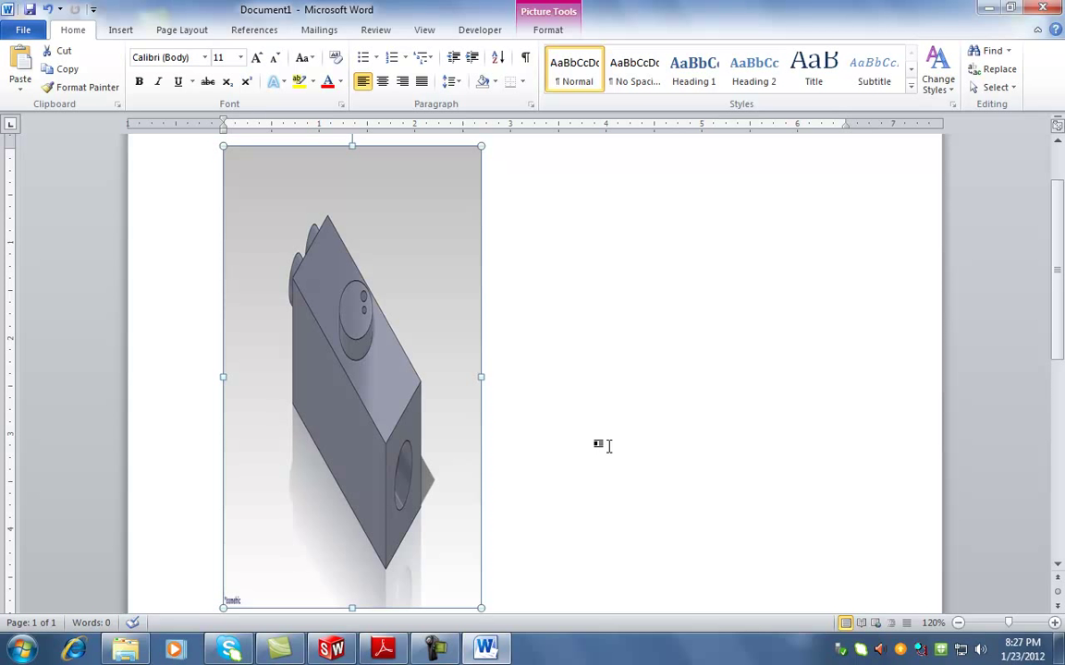
{"action": "key", "text": "ctrl+z"}
{"action": "key", "text": "ctrl+z"}
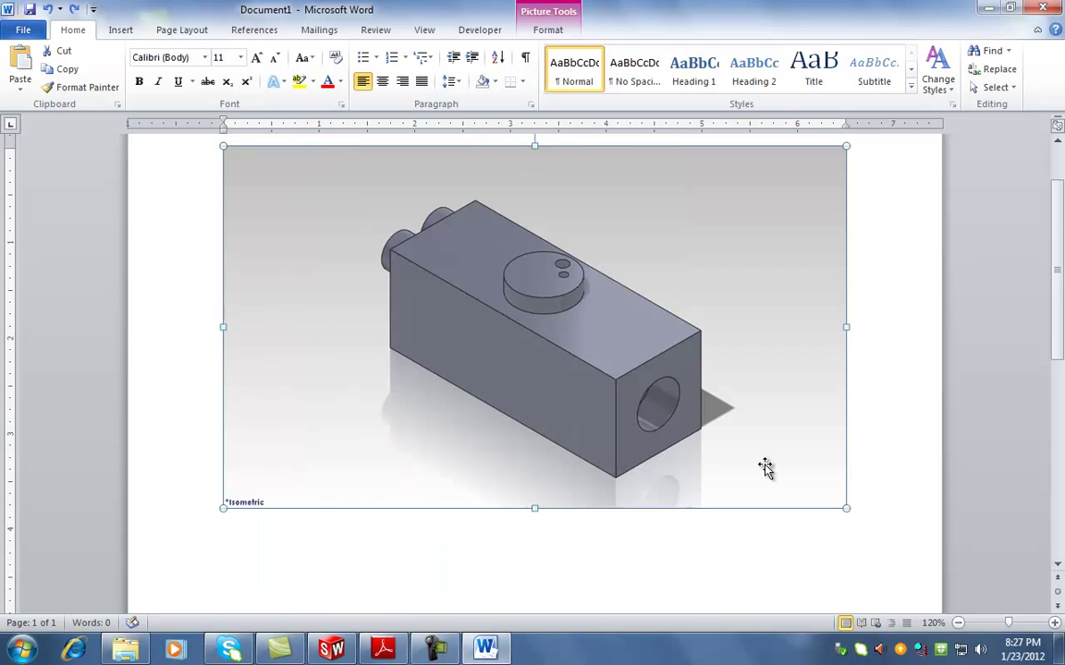
{"action": "scroll", "coordinate": [867, 511], "scroll_direction": "up", "scroll_amount": 1}
{"action": "left_click_drag", "start_coordinate": [845, 554], "coordinate": [532, 371]}
Paste copies of the resized block picture beside the original
{"action": "left_click", "coordinate": [613, 375]}
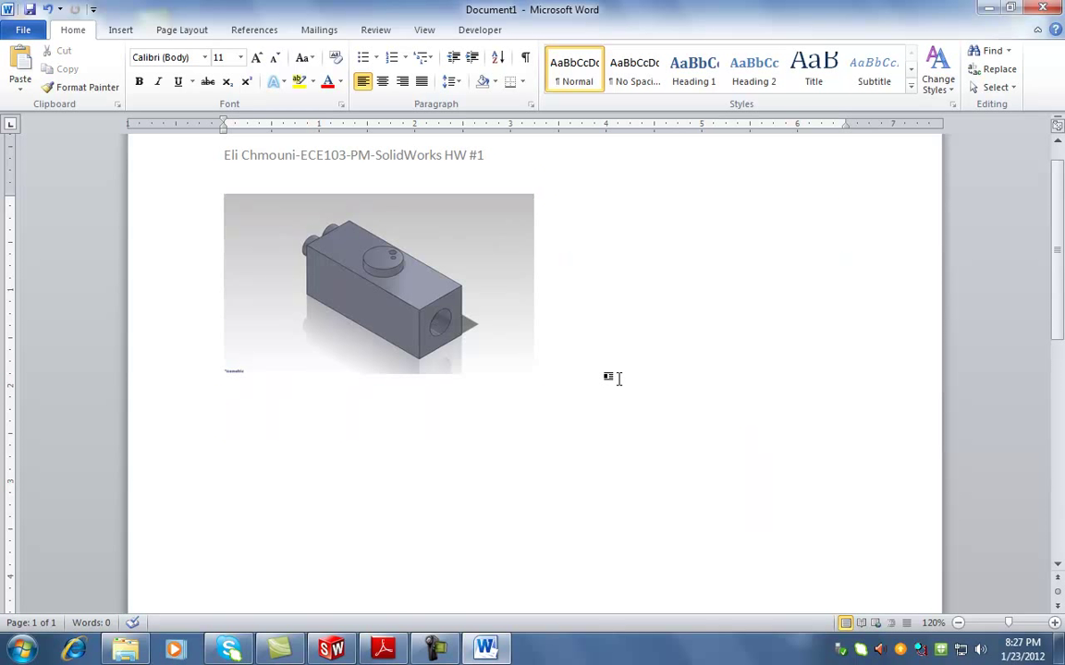
{"action": "left_click", "coordinate": [473, 348]}
{"action": "left_click", "coordinate": [566, 366]}
{"action": "key", "text": "ctrl+v"}
{"action": "key", "text": "ctrl+v"}
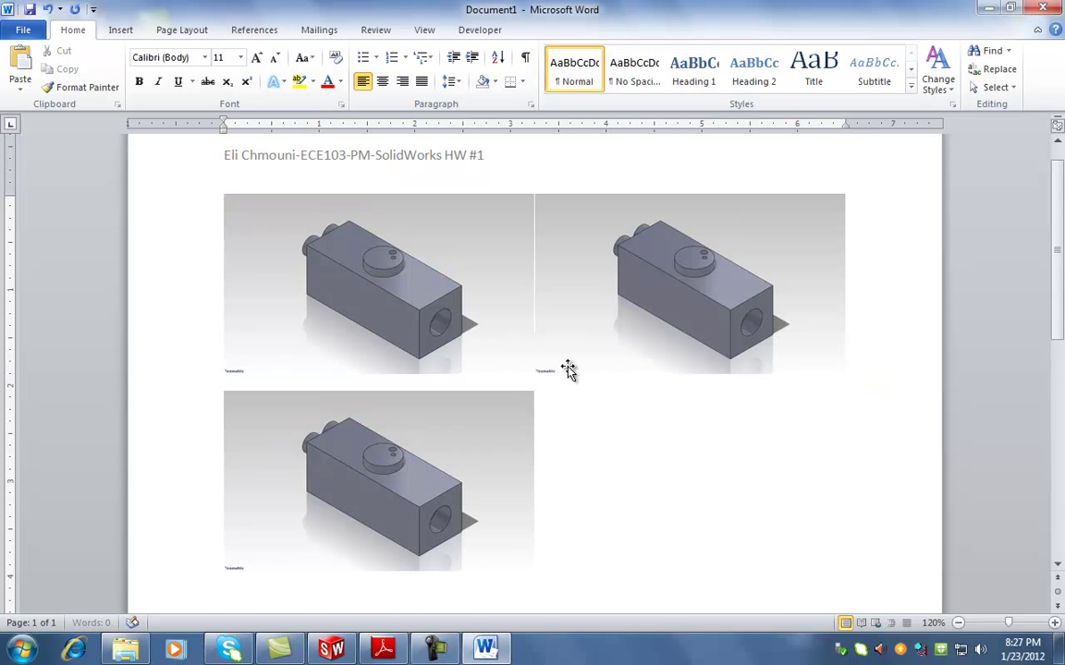
{"action": "left_click", "coordinate": [554, 534]}
{"action": "key", "text": "ctrl+v"}
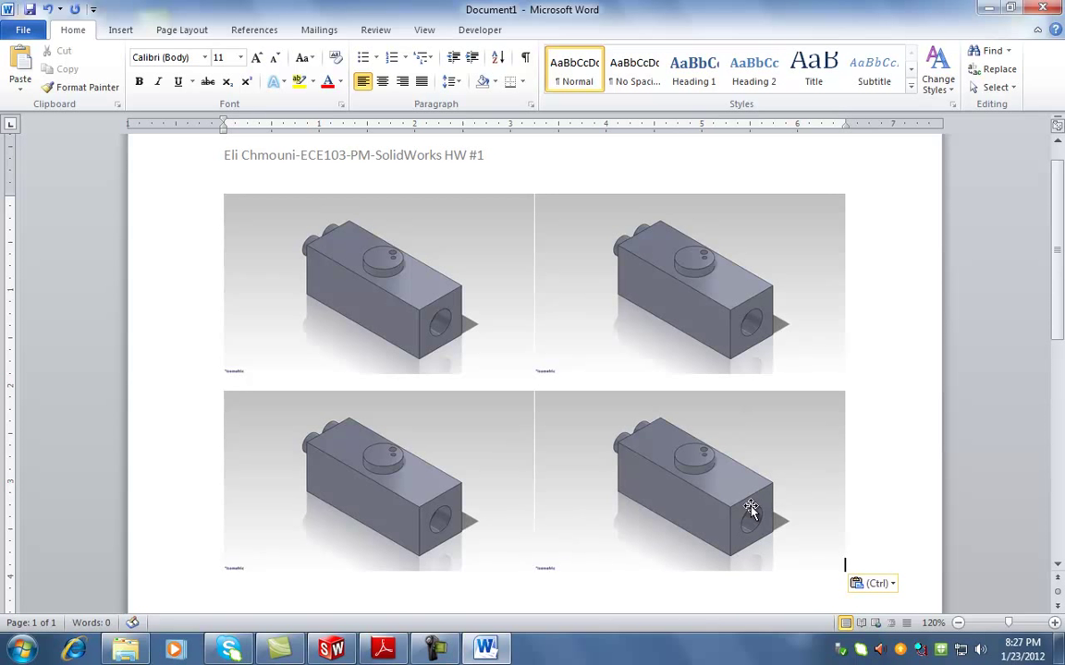
Delete the extra bottom row, keeping two pictures side by side, and move below them
{"action": "scroll", "coordinate": [756, 510], "scroll_direction": "down", "scroll_amount": 3}
{"action": "scroll", "coordinate": [756, 510], "scroll_direction": "up", "scroll_amount": 3}
{"action": "scroll", "coordinate": [554, 395], "scroll_direction": "down", "scroll_amount": 2}
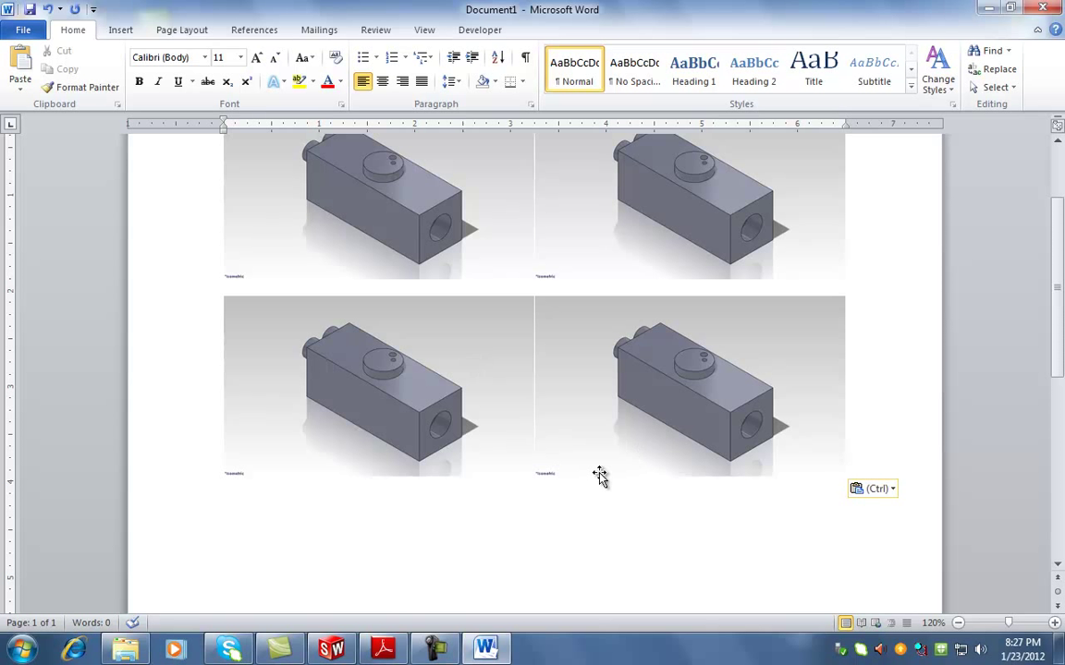
{"action": "key", "text": "BackSpace"}
{"action": "key", "text": "BackSpace"}
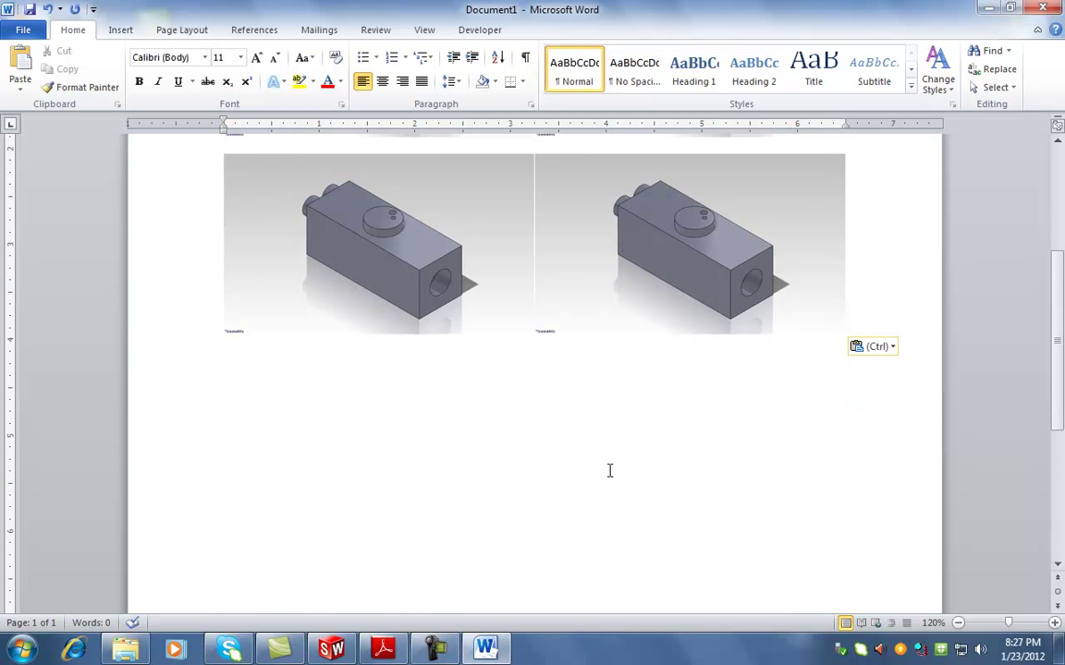
{"action": "scroll", "coordinate": [344, 363], "scroll_direction": "down", "scroll_amount": 2}
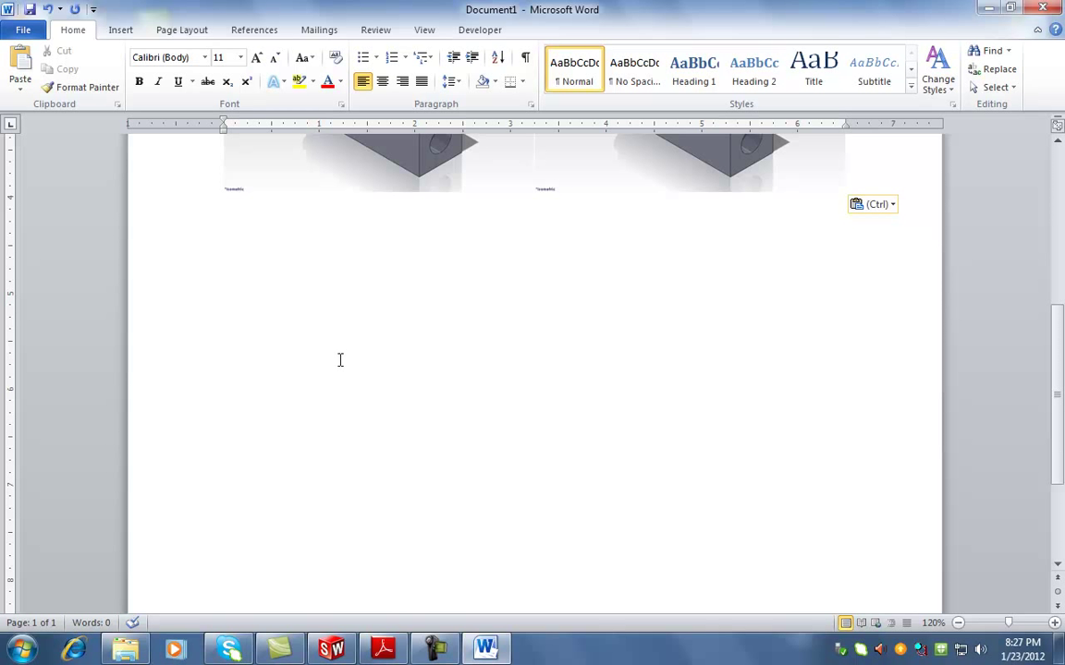
{"action": "left_click", "coordinate": [255, 233]}
Type list item '1) Tutorial Getting Started--> Introduction to Solidworks'
{"action": "key", "text": "Escape"}
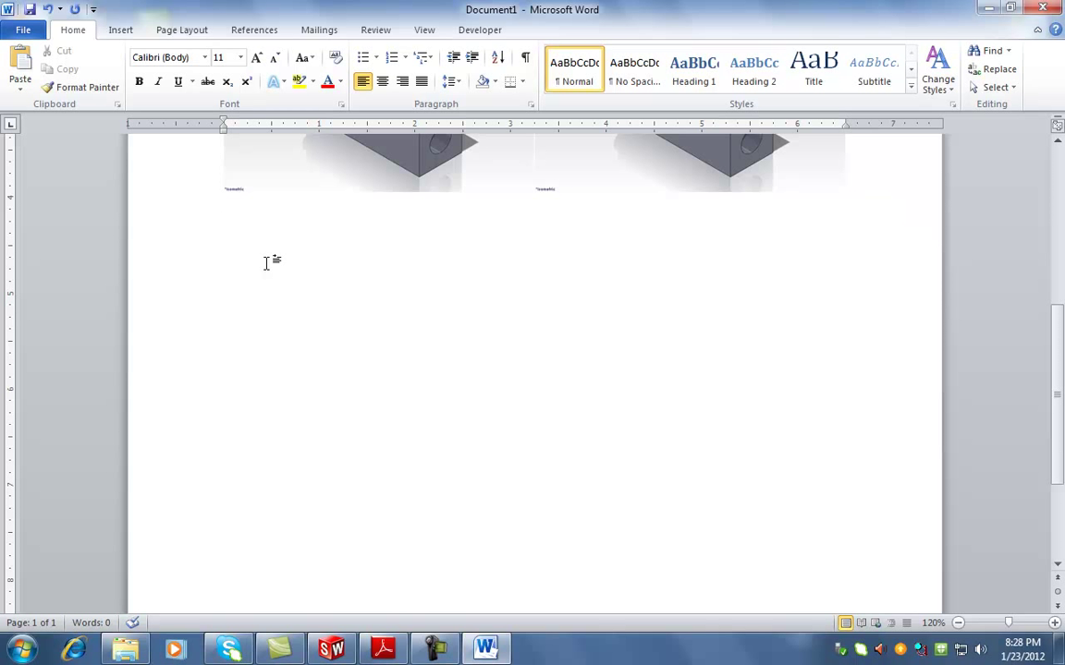
{"action": "type", "text": "1) Tutorial"}
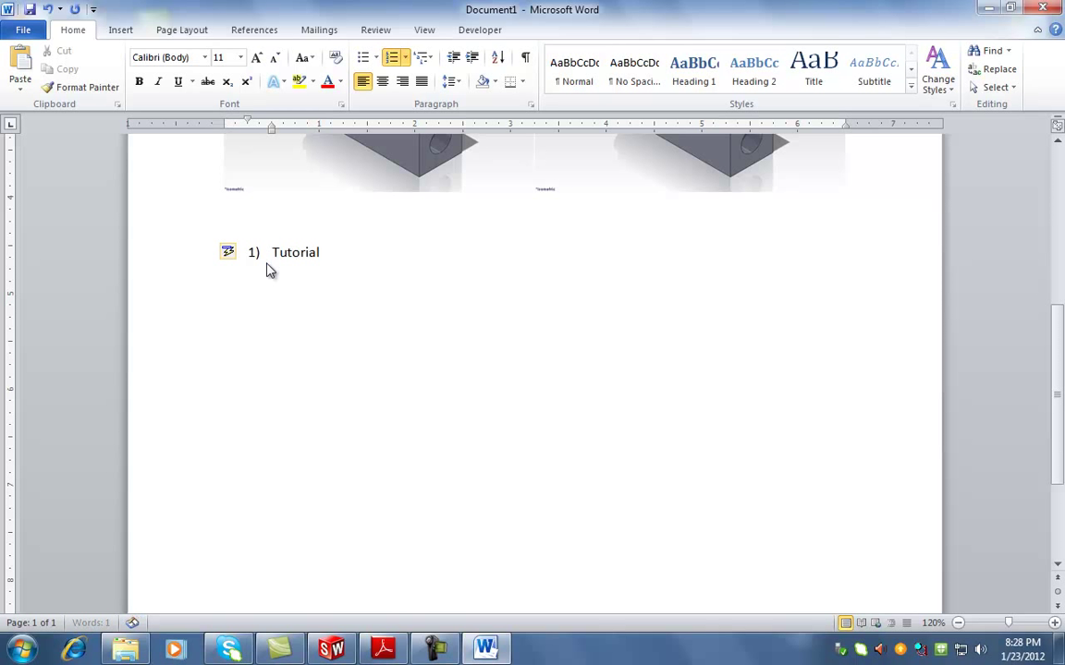
{"action": "scroll", "coordinate": [287, 257], "scroll_direction": "up", "scroll_amount": 1, "text": "ctrl"}
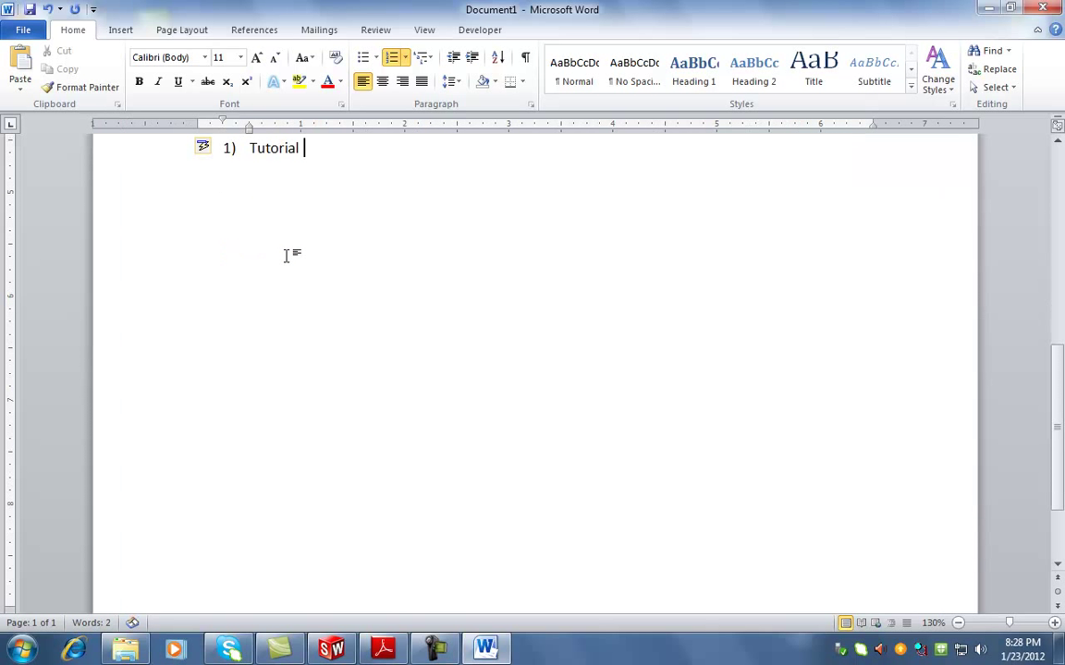
{"action": "type", "text": "Getting"}
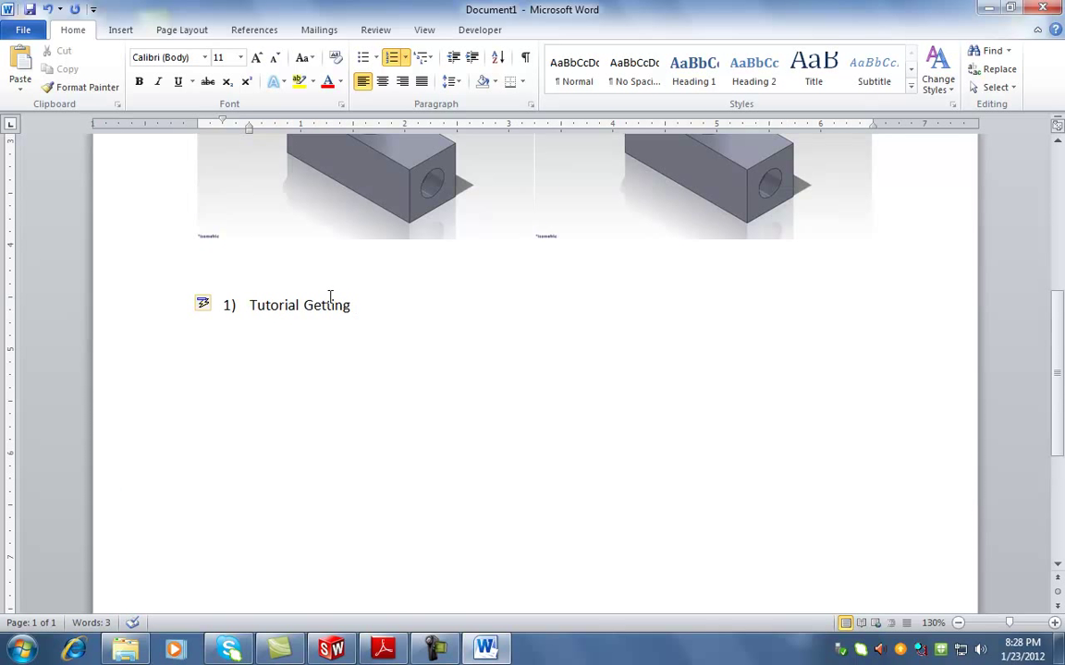
{"action": "type", "text": " Started-"}
{"action": "type", "text": "->"}
{"action": "type", "text": " Intro"}
{"action": "type", "text": "d"}
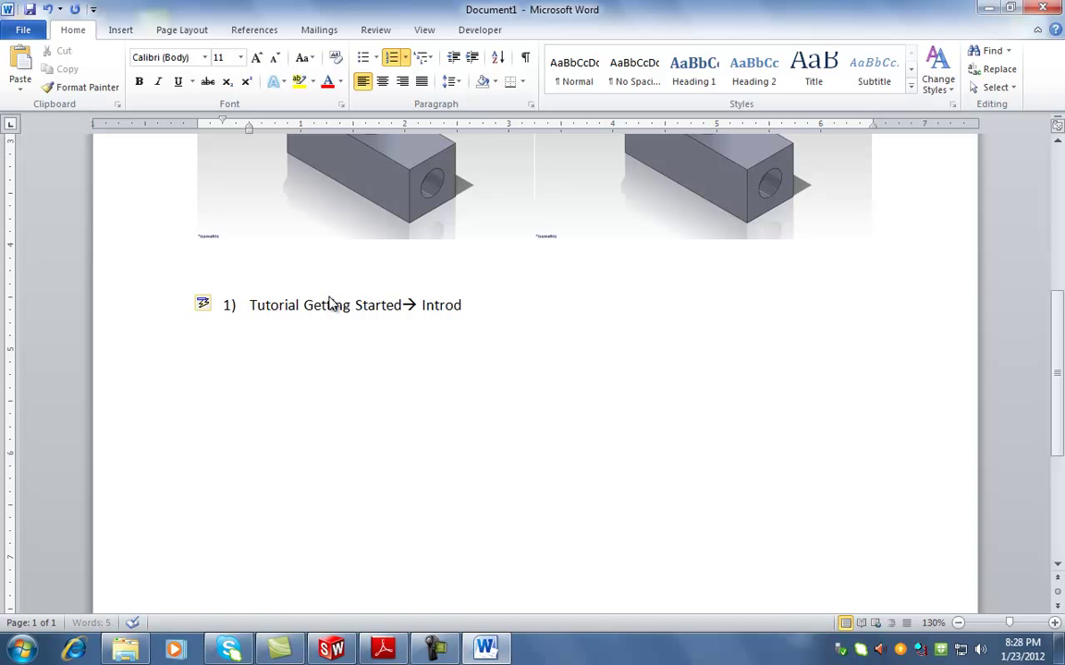
{"action": "type", "text": "uction to Solidworks"}
Add 'Due MONDAY JAN 30th' on the line above the list
{"action": "left_click", "coordinate": [246, 274]}
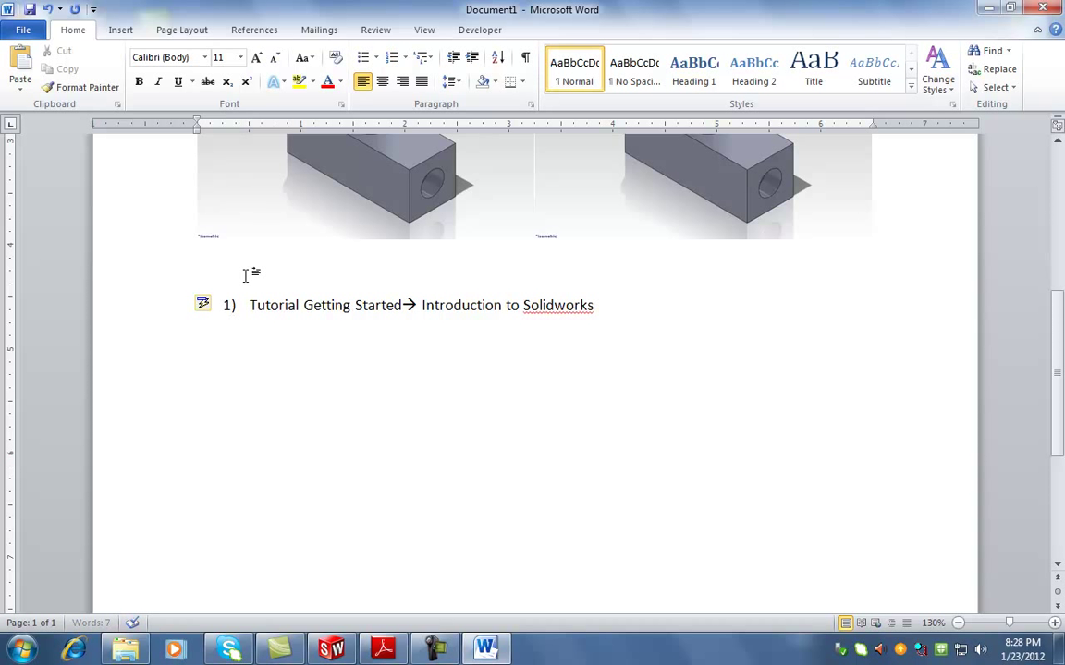
{"action": "type", "text": "Due MONDAY"}
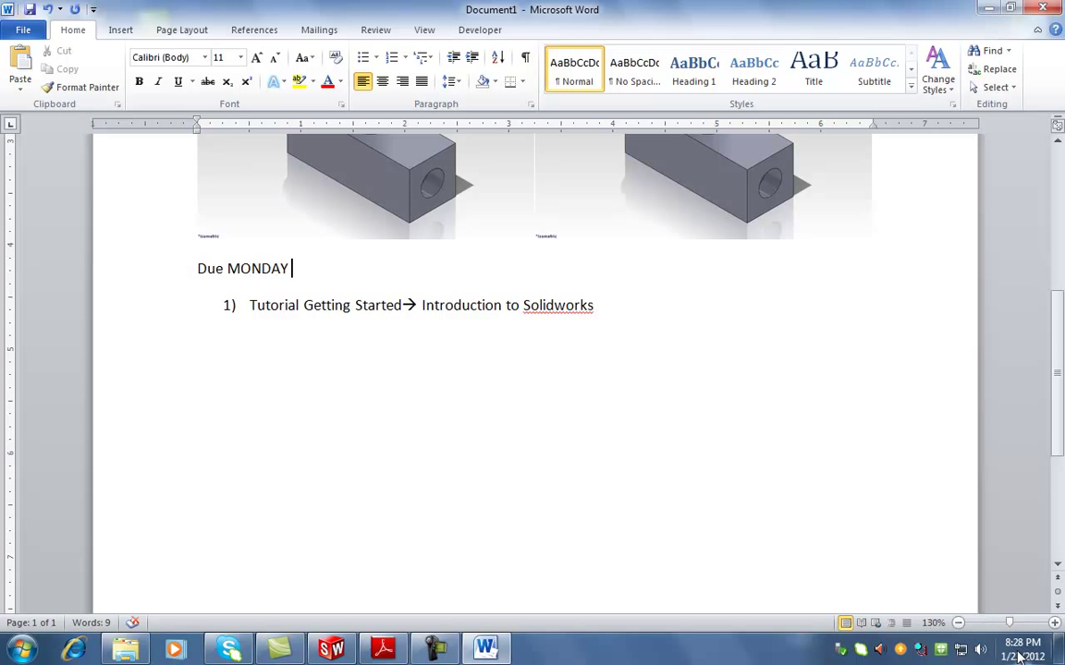
{"action": "left_click", "coordinate": [1020, 656]}
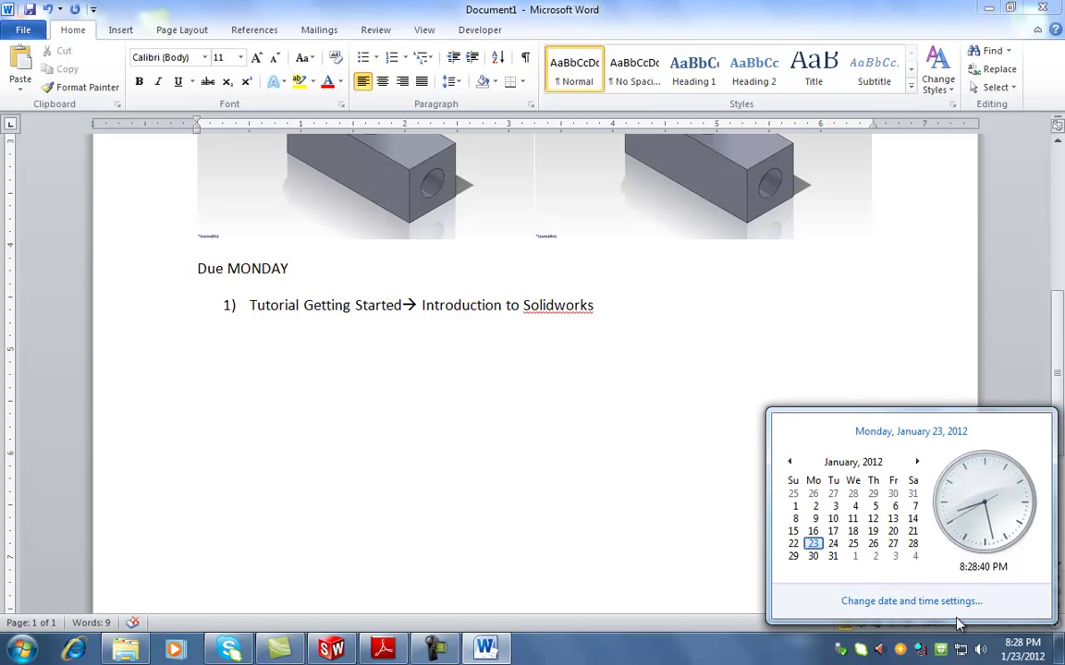
{"action": "left_click", "coordinate": [314, 271]}
{"action": "type", "text": "JAN 30th"}
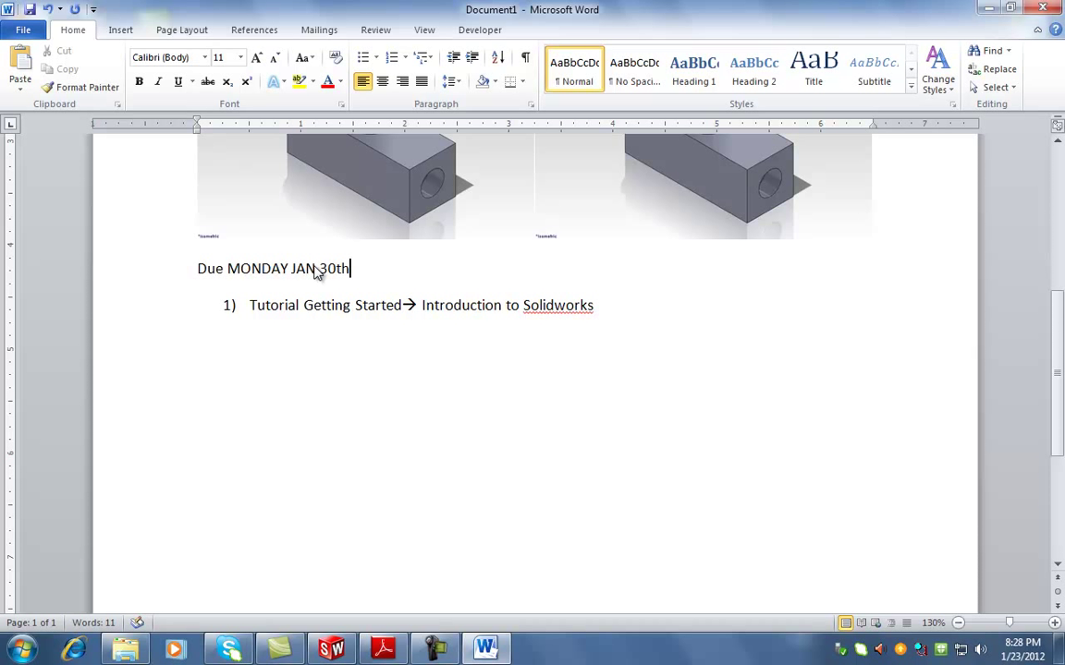
Remove the lowercase w in Solidworks in item 1
{"action": "left_click", "coordinate": [416, 387]}
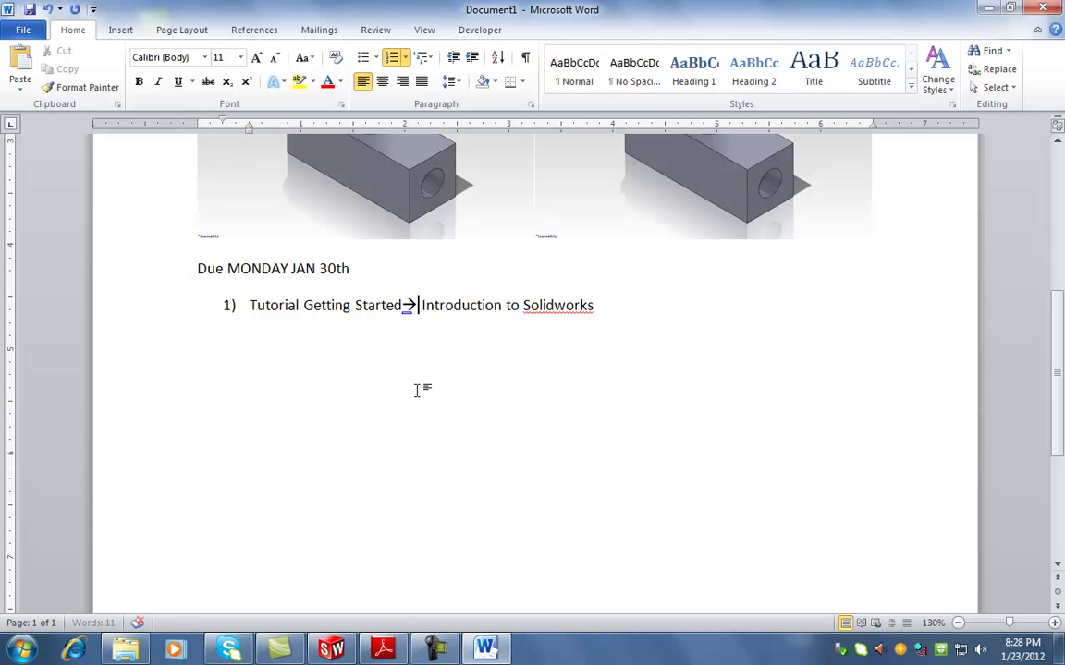
{"action": "left_click", "coordinate": [569, 305]}
{"action": "key", "text": "BackSpace"}
Capitalise the W in SolidWorks and add item 2, 'Tutorial Getting Started--> Lesson #1 Parts'
{"action": "type", "text": "W"}
{"action": "left_click", "coordinate": [629, 316]}
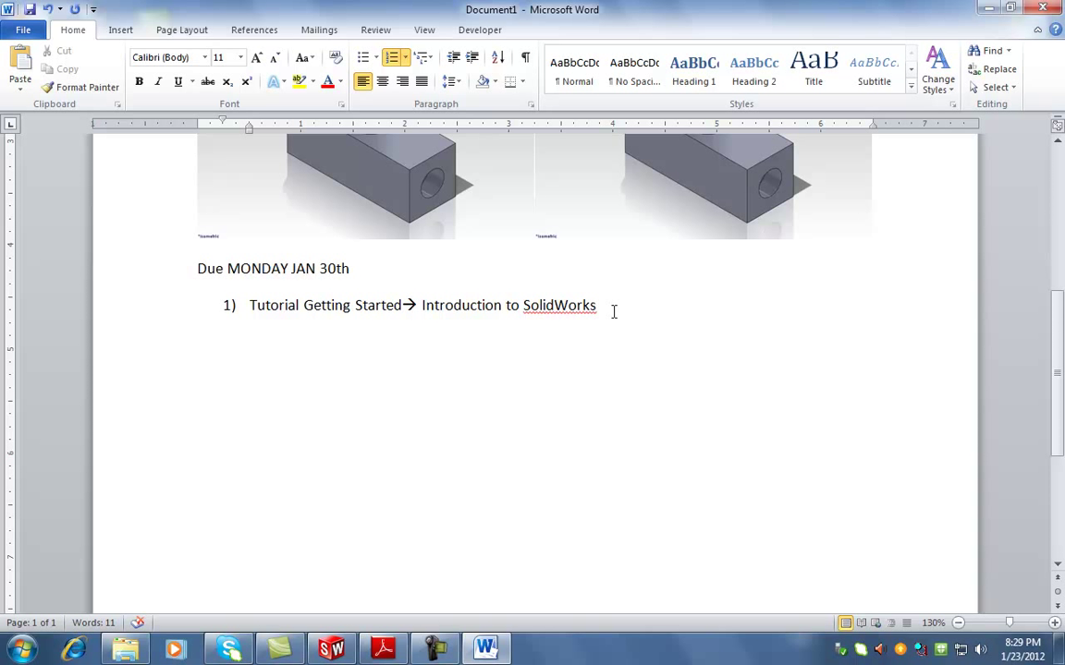
{"action": "key", "text": "Return"}
{"action": "type", "text": "Tutorial Get"}
{"action": "type", "text": "ting STarted"}
{"action": "type", "text": "--> Les"}
{"action": "type", "text": "son #1 "}
{"action": "type", "text": "Parts"}
Add list items 3–5: Engine Pin, Flywheel and Base
{"action": "key", "text": "Return"}
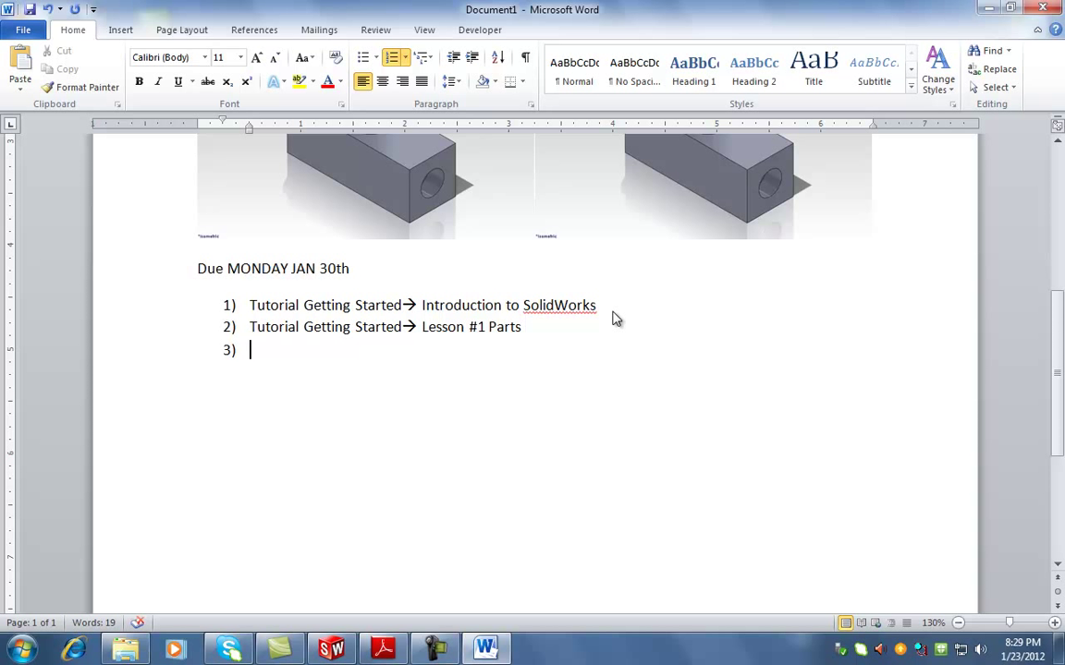
{"action": "type", "text": "Engine Pin"}
{"action": "key", "text": "Return"}
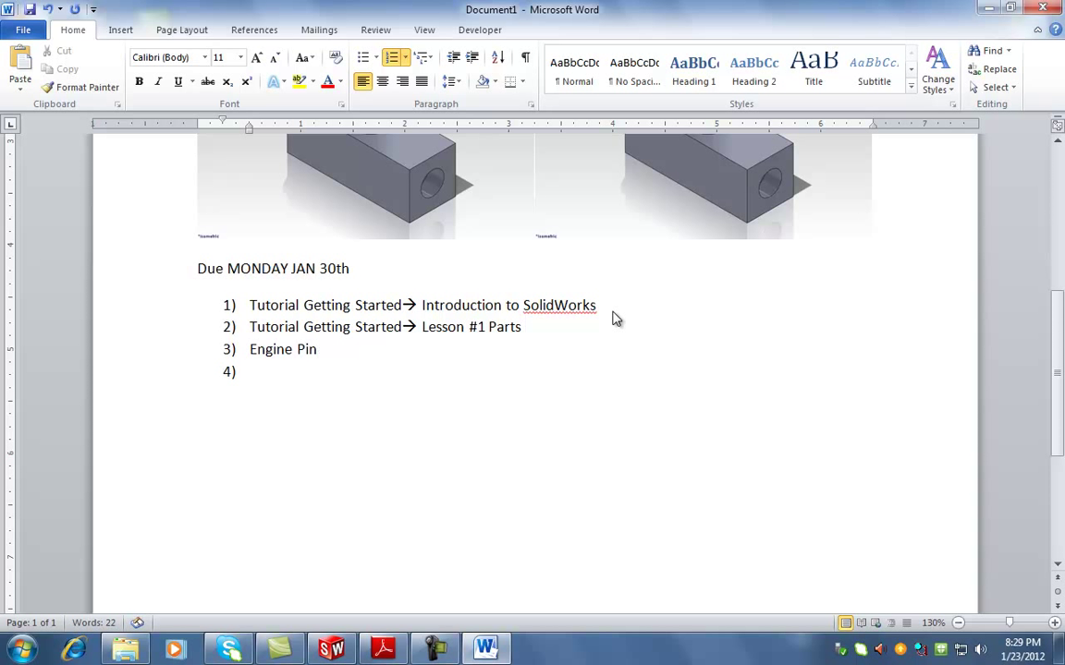
{"action": "type", "text": "GlyWheel"}
{"action": "key", "text": "BackSpace"}
{"action": "key", "text": "BackSpace"}
{"action": "key", "text": "BackSpace"}
{"action": "key", "text": "BackSpace"}
{"action": "key", "text": "BackSpace"}
{"action": "key", "text": "BackSpace"}
{"action": "key", "text": "BackSpace"}
{"action": "key", "text": "BackSpace"}
{"action": "type", "text": "Flyw"}
{"action": "key", "text": "BackSpace"}
{"action": "type", "text": "wheel"}
{"action": "key", "text": "Return"}
{"action": "type", "text": "Base"}
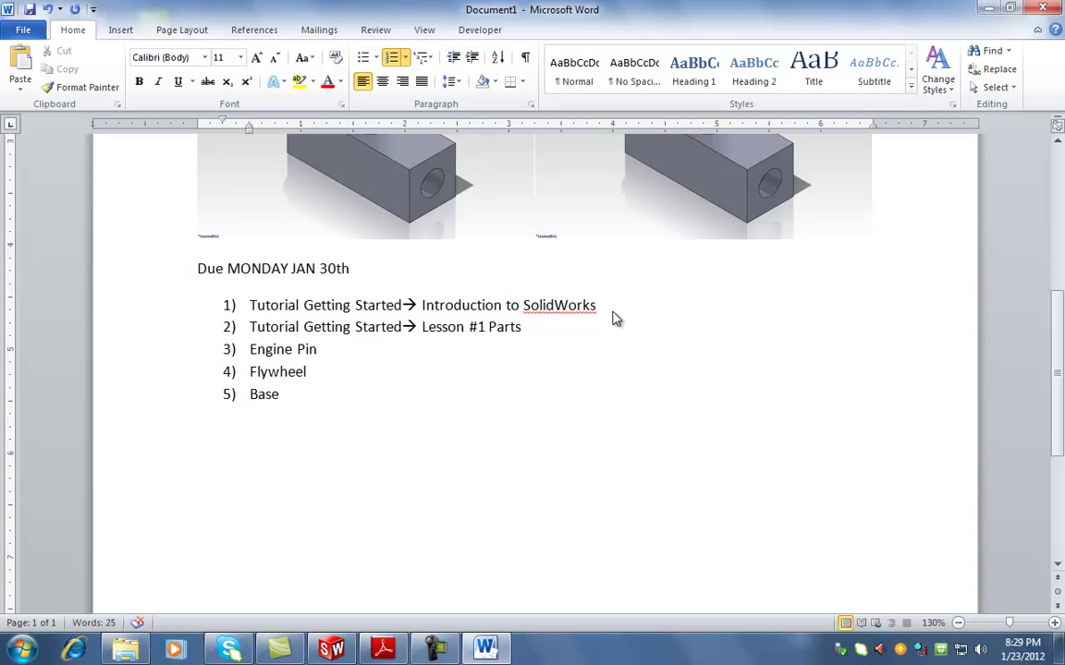
Add list items 6–8: Engine Head, Connecting Rod and Piston
{"action": "key", "text": "Return"}
{"action": "key", "text": "Return"}
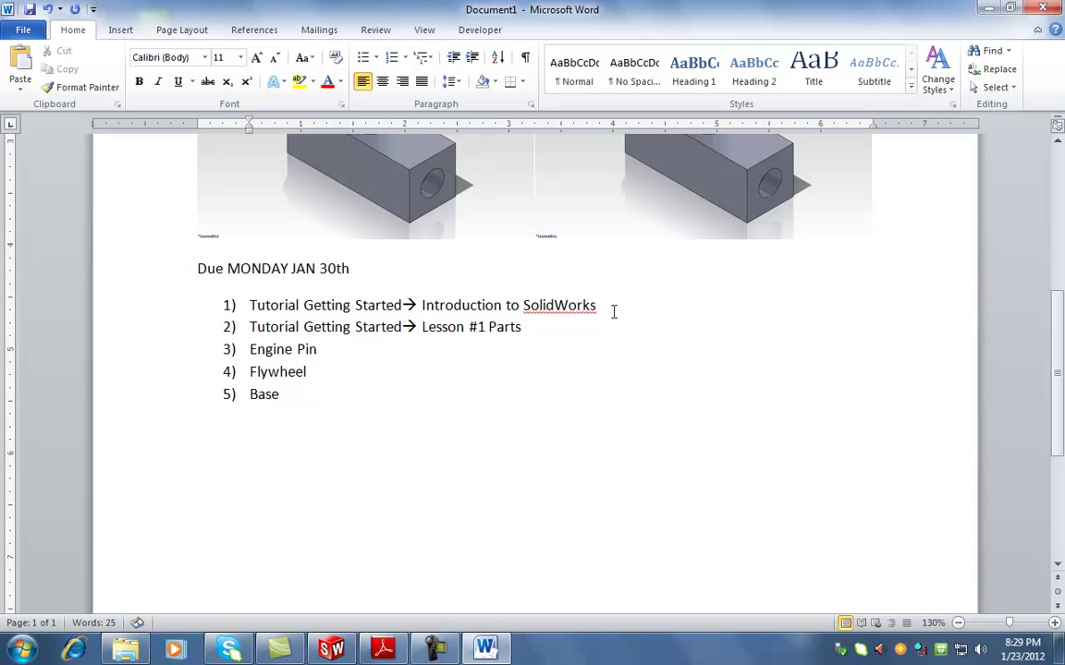
{"action": "key", "text": "BackSpace"}
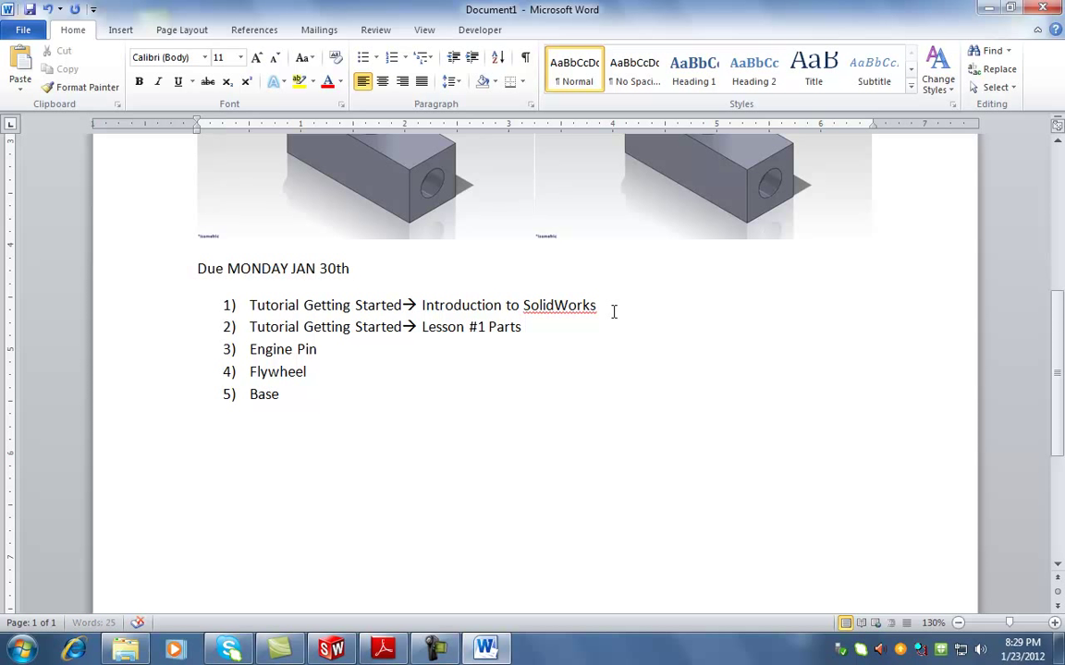
{"action": "key", "text": "BackSpace"}
{"action": "key", "text": "Return"}
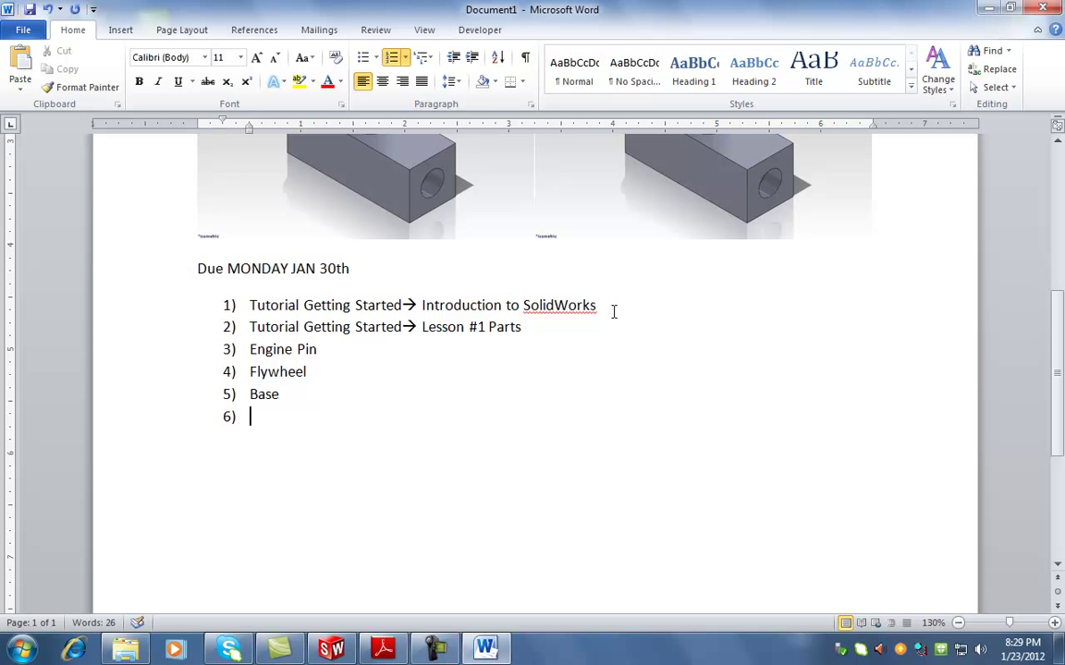
{"action": "type", "text": "Engine Head"}
{"action": "key", "text": "Return"}
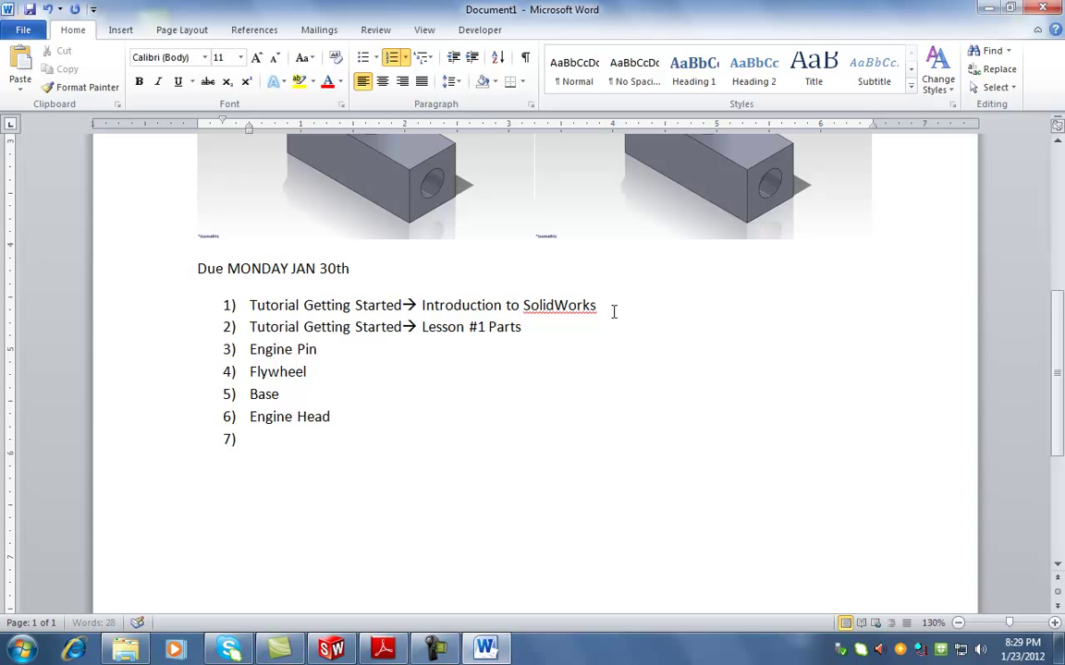
{"action": "type", "text": "Connecting Rod"}
{"action": "key", "text": "Return"}
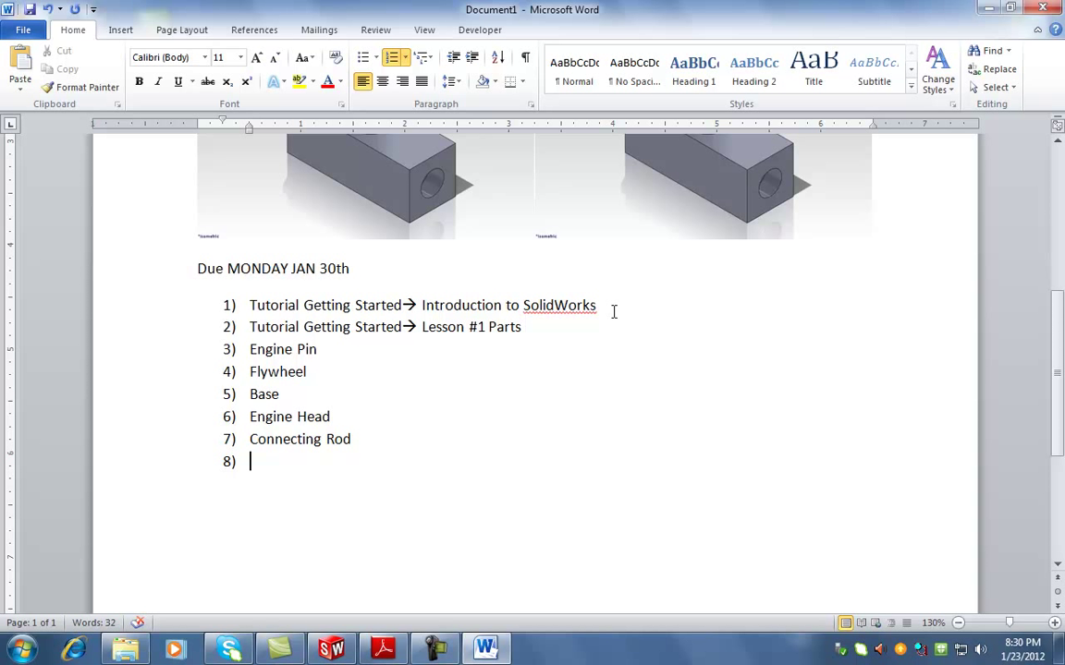
{"action": "type", "text": "Piston"}
Append '(covered on Wed)' to Engine Head, Connecting Rod and Piston
{"action": "left_click", "coordinate": [351, 416]}
{"action": "type", "text": "(covered on Wed)"}
{"action": "left_click_drag", "start_coordinate": [465, 417], "coordinate": [347, 417]}
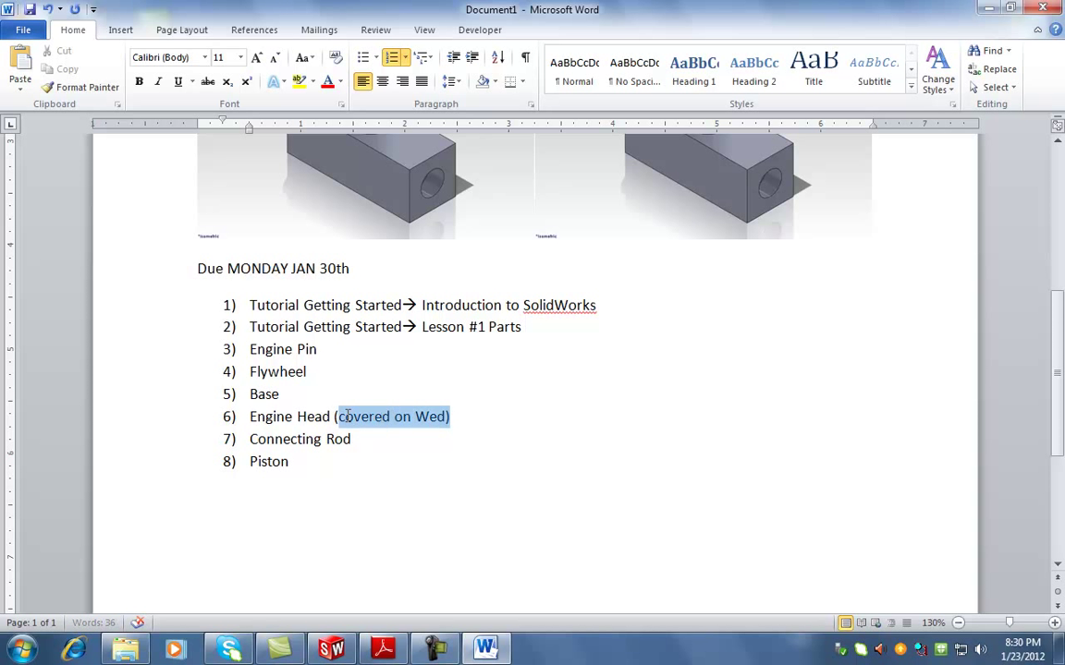
{"action": "left_click", "coordinate": [387, 438]}
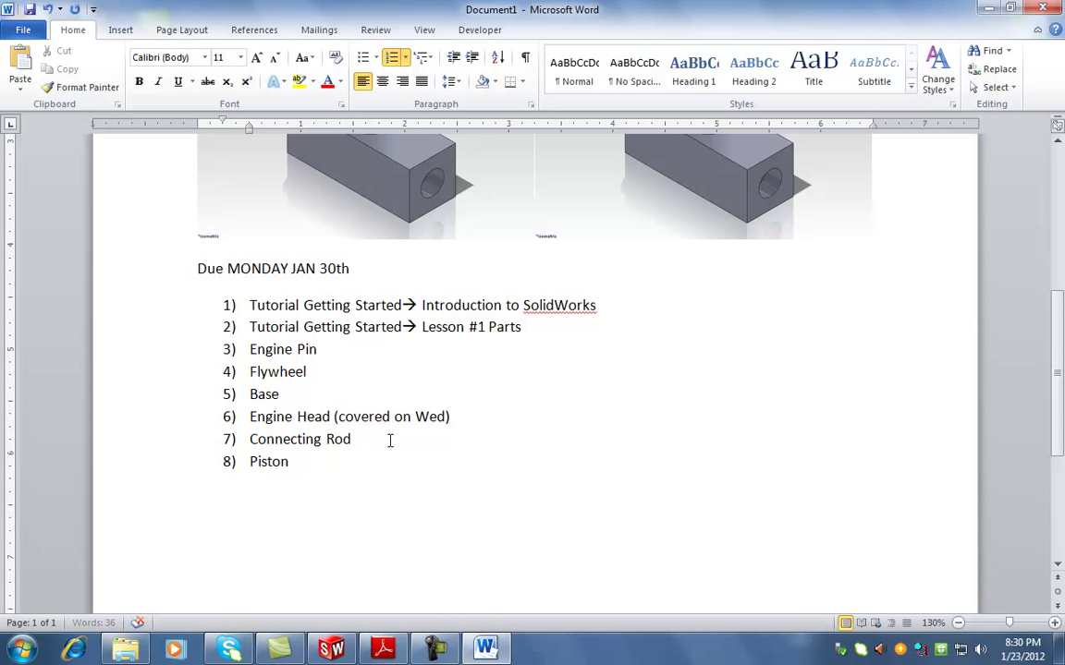
{"action": "type", "text": "(covered on Wed)"}
{"action": "left_click", "coordinate": [342, 461]}
{"action": "type", "text": "(covered on Wed)"}
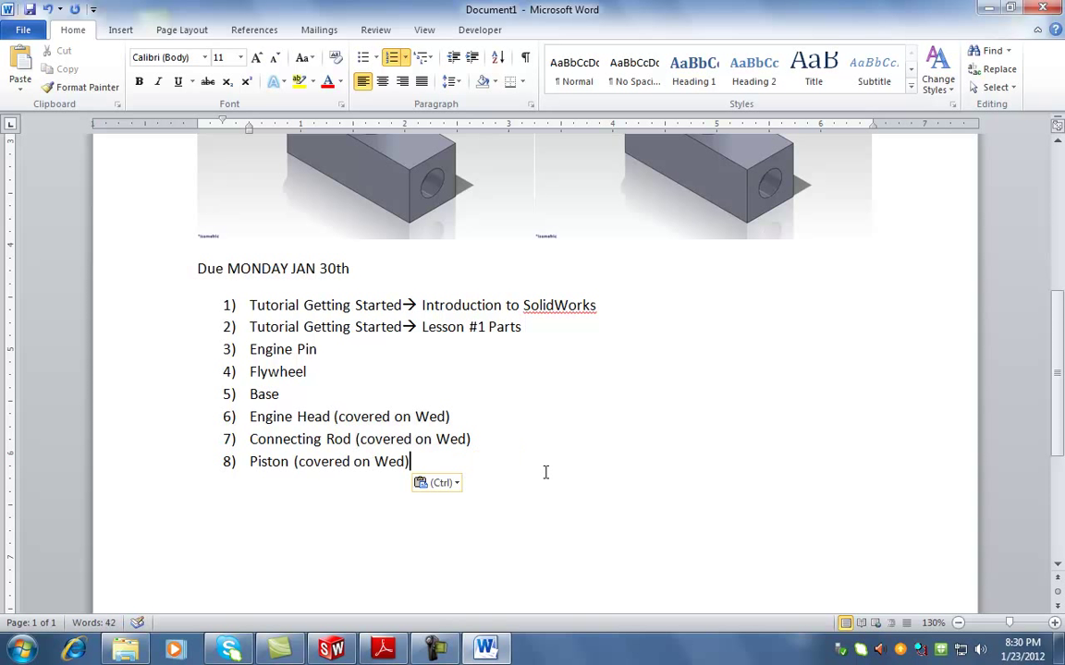
Add item 9, 'Crankshaft (watch video)'
{"action": "scroll", "coordinate": [550, 472], "scroll_direction": "down", "scroll_amount": 2}
{"action": "key", "text": "Return"}
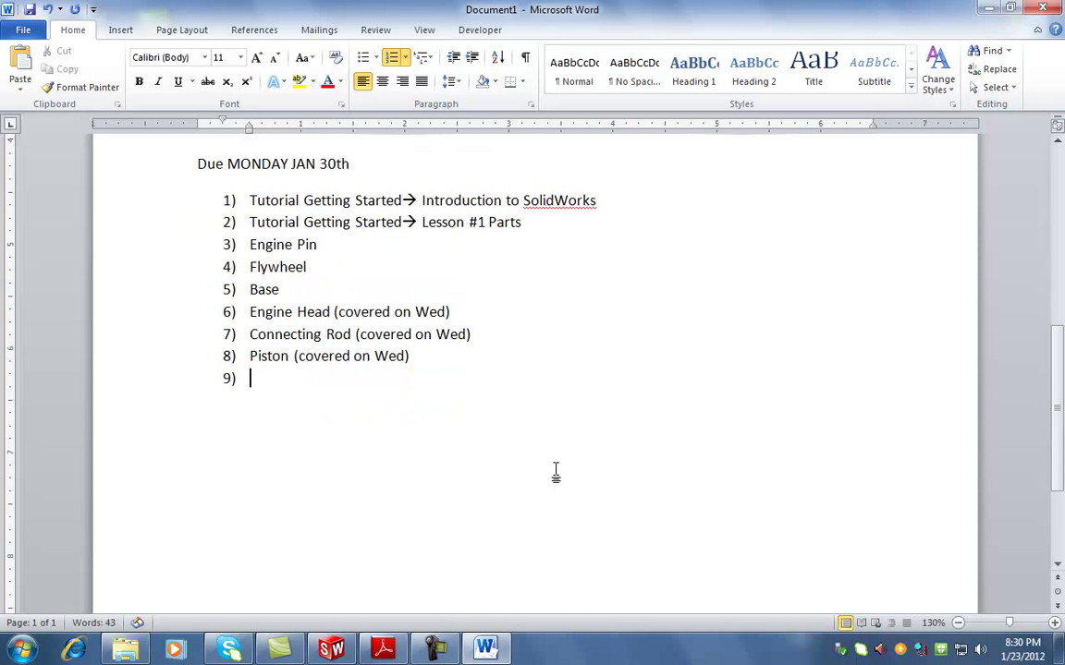
{"action": "type", "text": "Cranckshaft"}
{"action": "type", "text": "(wqatch"}
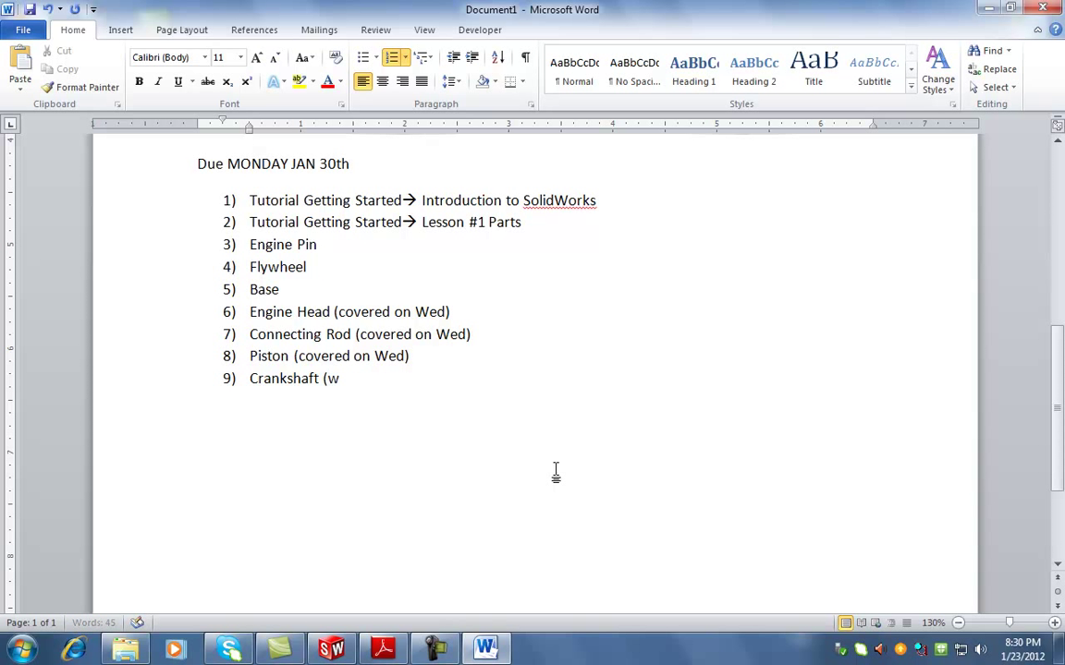
{"action": "key", "text": "BackSpace"}
{"action": "key", "text": "BackSpace"}
{"action": "key", "text": "BackSpace"}
{"action": "key", "text": "BackSpace"}
{"action": "key", "text": "BackSpace"}
{"action": "type", "text": "atch video)"}
{"action": "scroll", "coordinate": [699, 432], "scroll_direction": "up", "scroll_amount": 1}
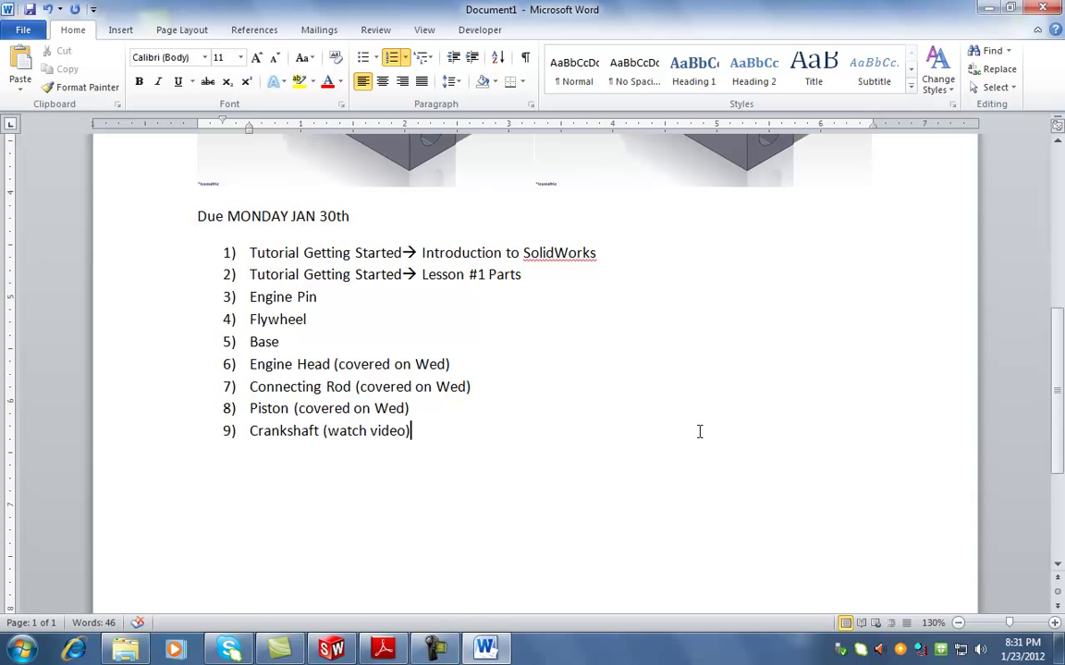
Highlight items 1–2, Engine Pin–Base and Engine Head for review, then minimise Word
{"action": "left_click_drag", "start_coordinate": [249, 252], "coordinate": [534, 279]}
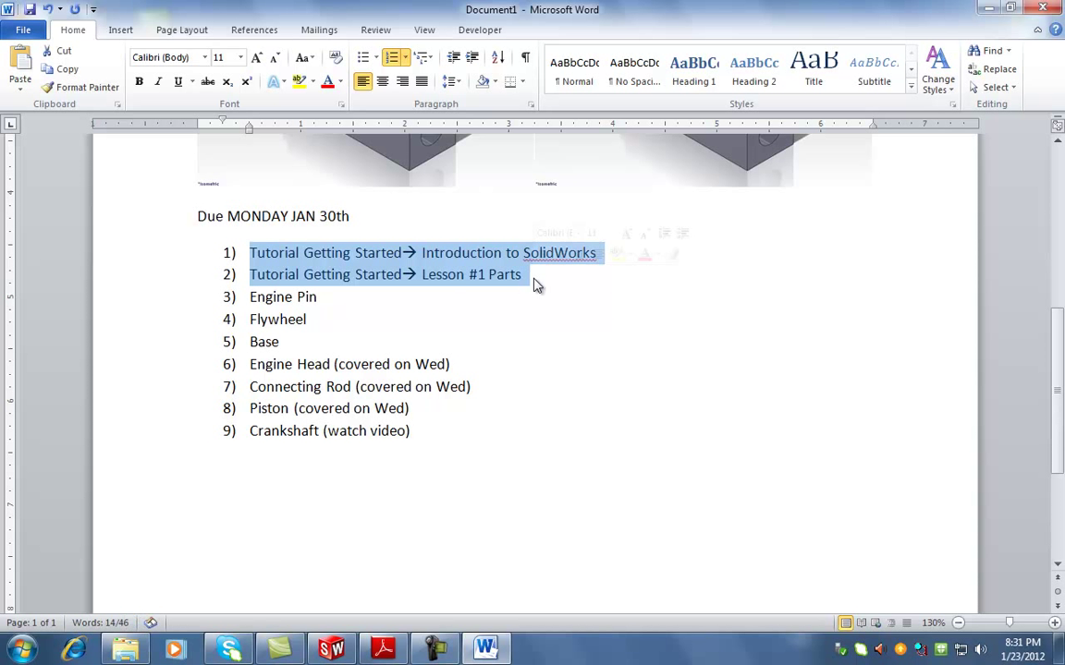
{"action": "left_click_drag", "start_coordinate": [248, 297], "coordinate": [316, 341]}
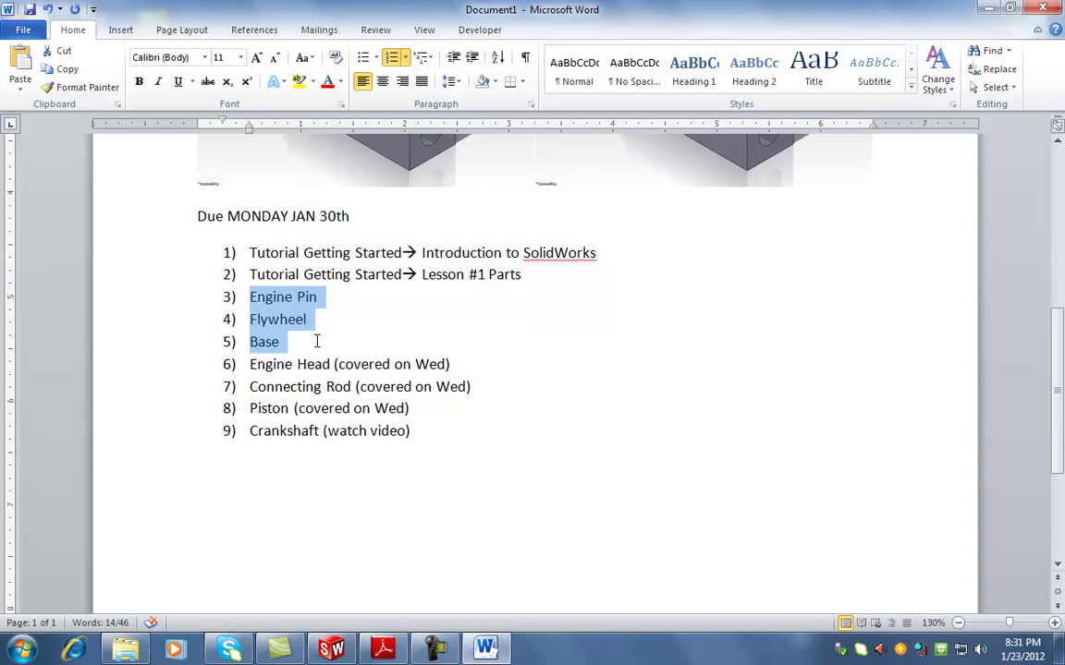
{"action": "left_click_drag", "start_coordinate": [316, 344], "coordinate": [243, 257]}
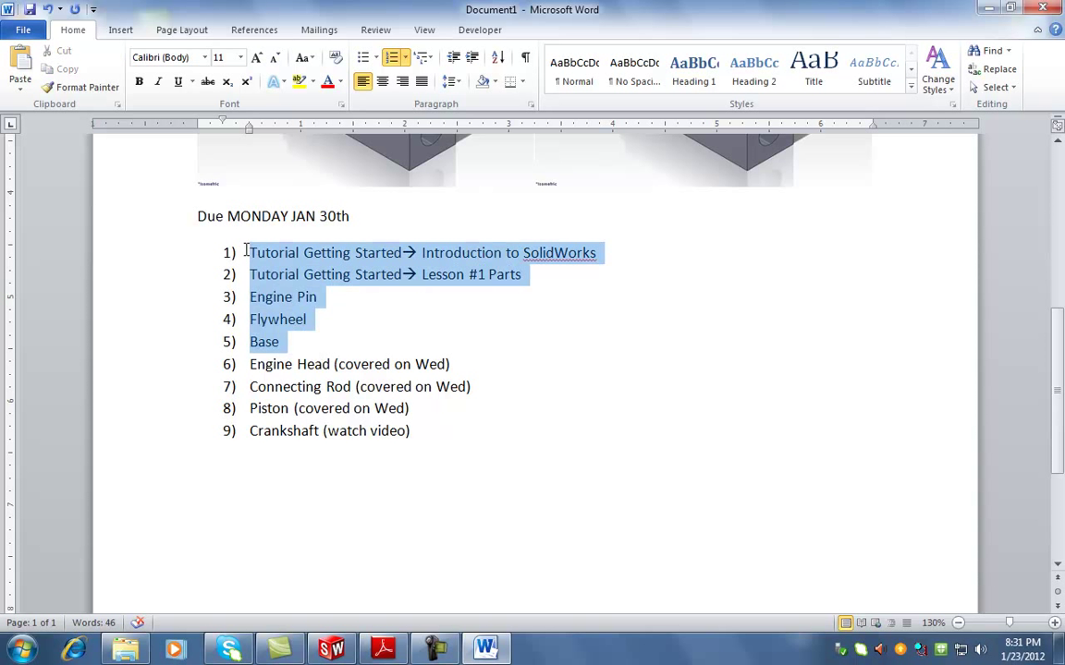
{"action": "left_click", "coordinate": [458, 425]}
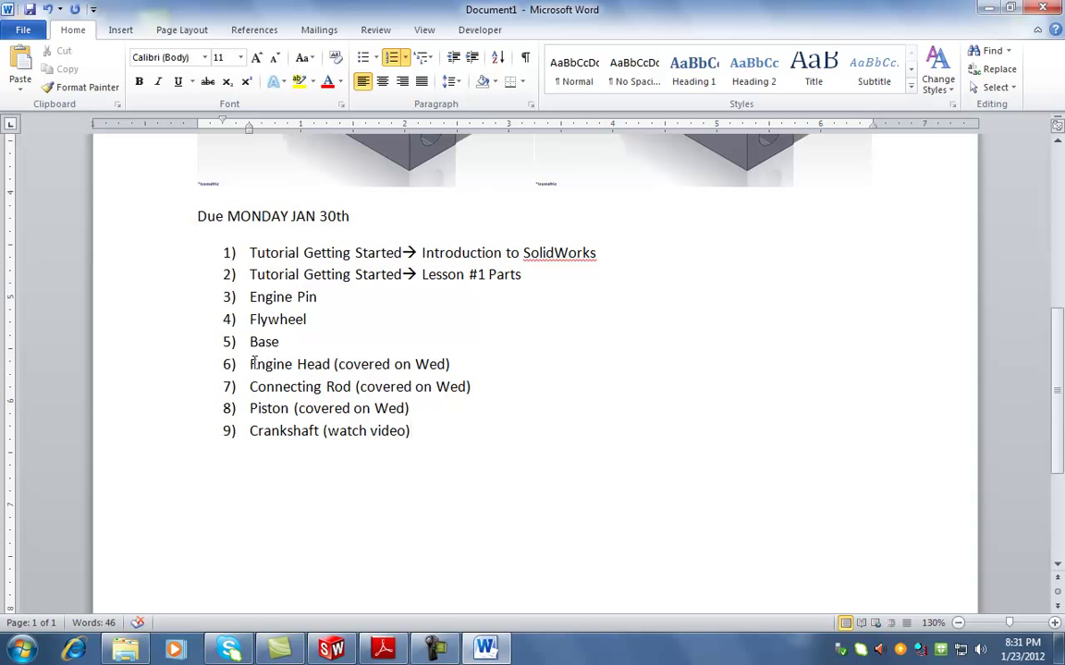
{"action": "left_click_drag", "start_coordinate": [249, 364], "coordinate": [457, 364]}
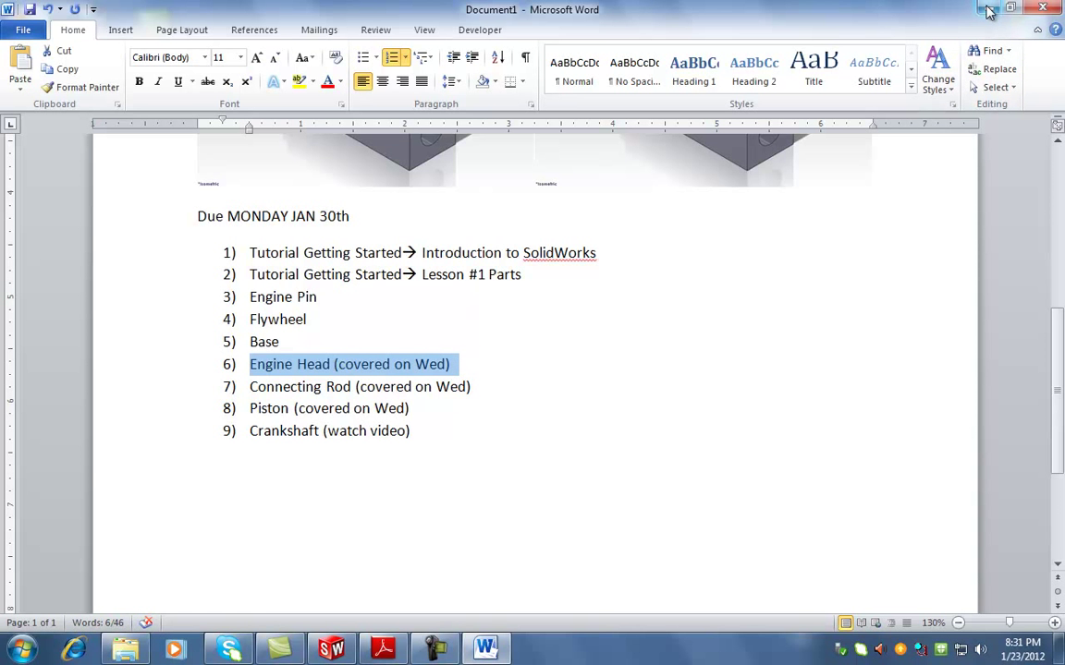
{"action": "left_click", "coordinate": [987, 11]}
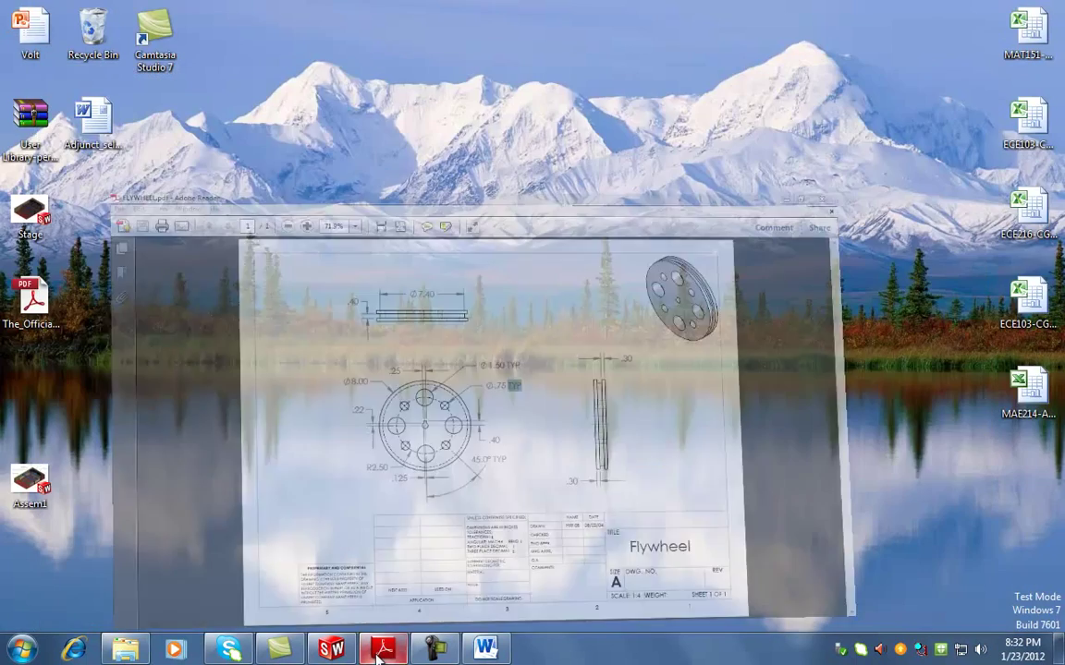
Restore the SolidWorks Part2 window with the block model from the taskbar
{"action": "left_click", "coordinate": [331, 649]}
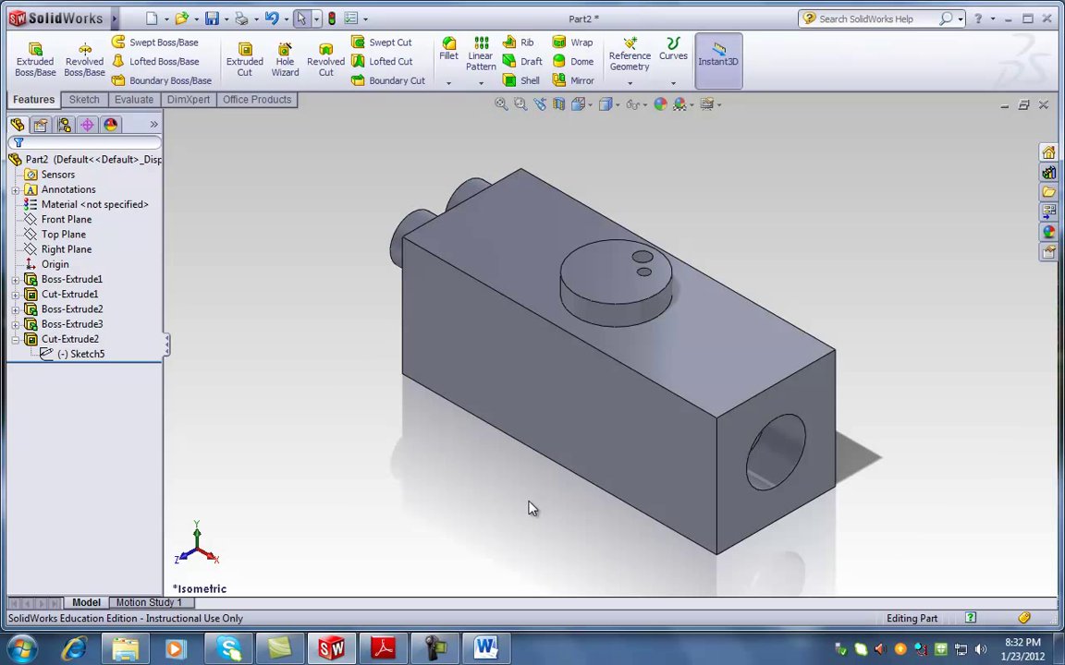